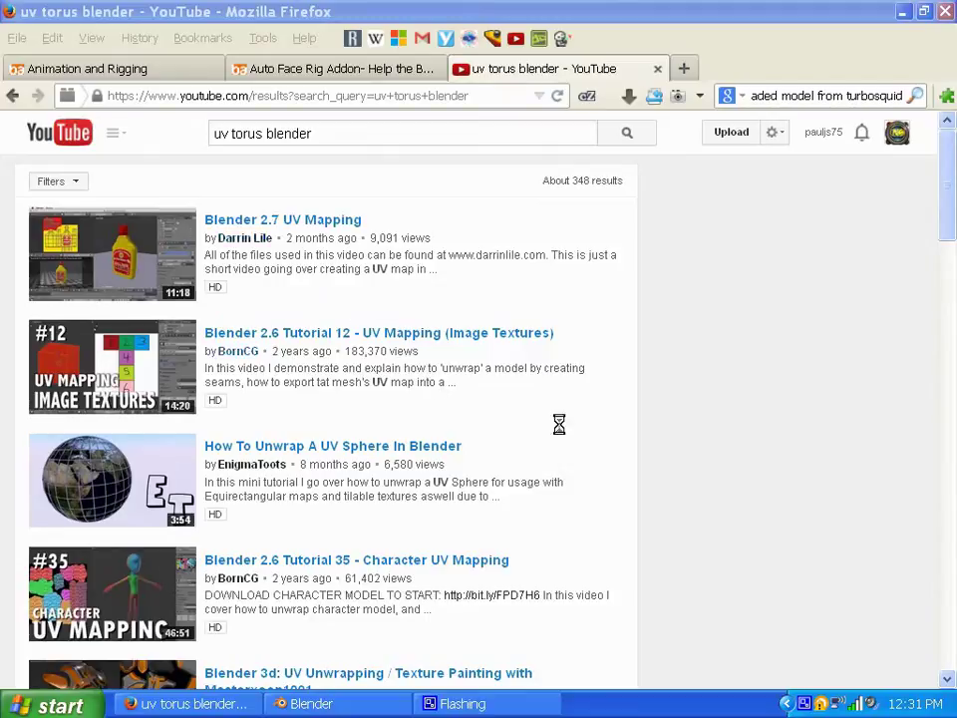
Look through the video search results for "uv torus blender".
{"action": "scroll", "coordinate": [952, 261], "scroll_direction": "down", "scroll_amount": 3}
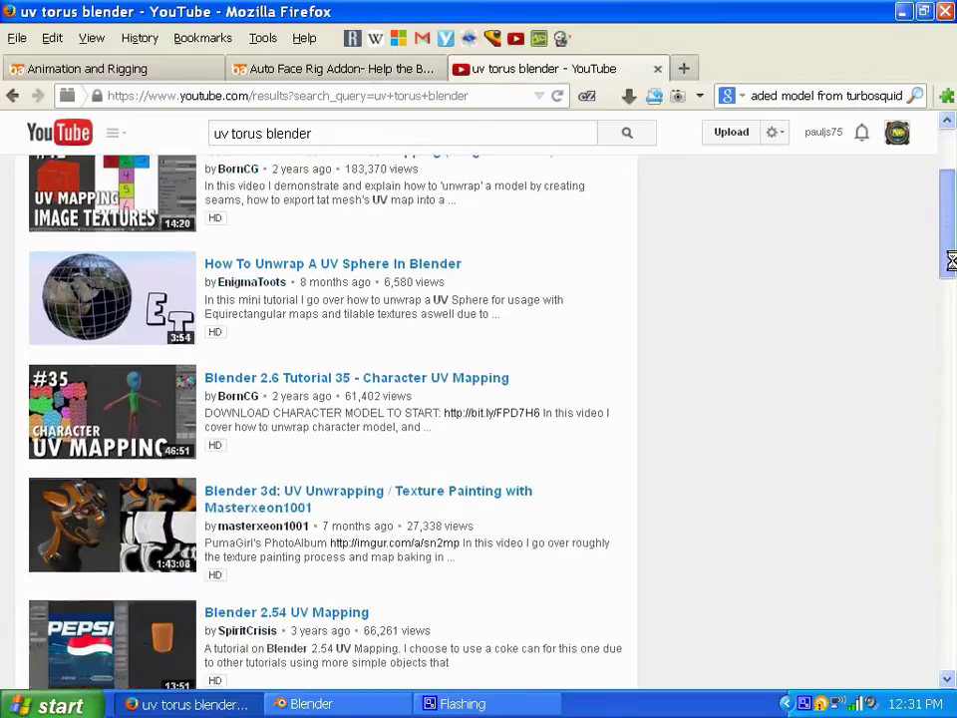
{"action": "scroll", "coordinate": [952, 261], "scroll_direction": "down", "scroll_amount": 2}
{"action": "scroll", "coordinate": [945, 271], "scroll_direction": "up", "scroll_amount": 6}
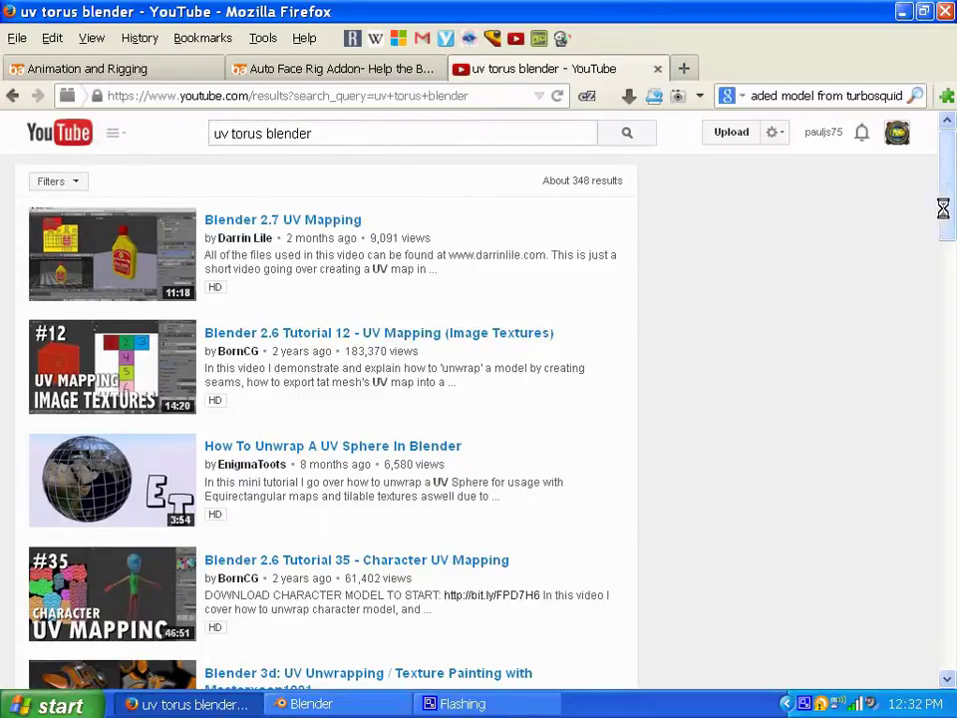
{"action": "left_click_drag", "start_coordinate": [943, 207], "coordinate": [815, 172]}
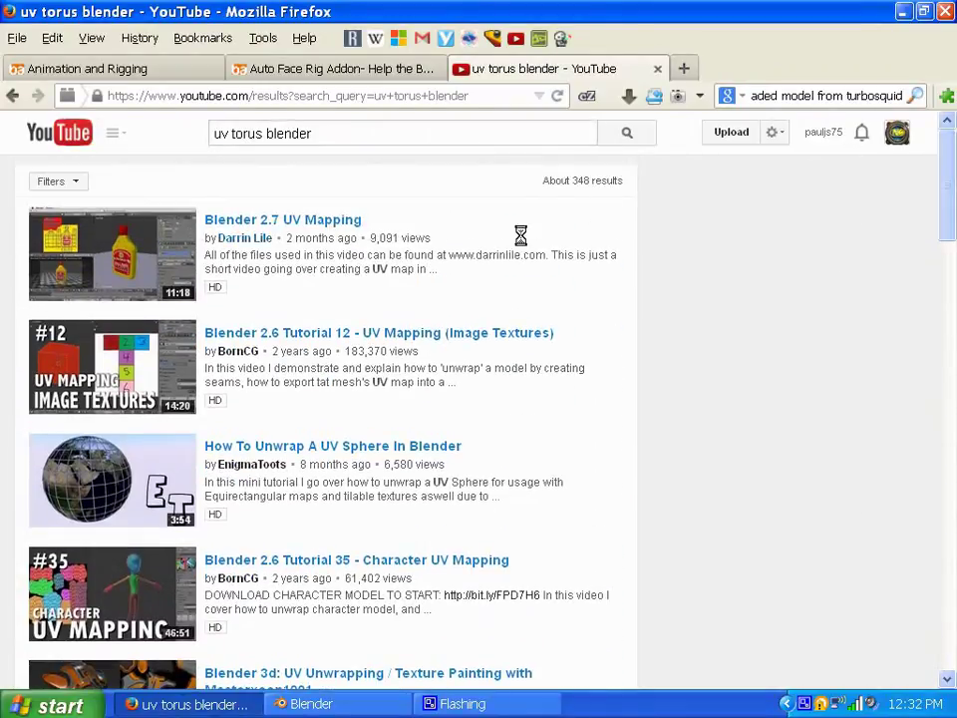
Clear the existing query from the YouTube search field.
{"action": "left_click", "coordinate": [318, 133]}
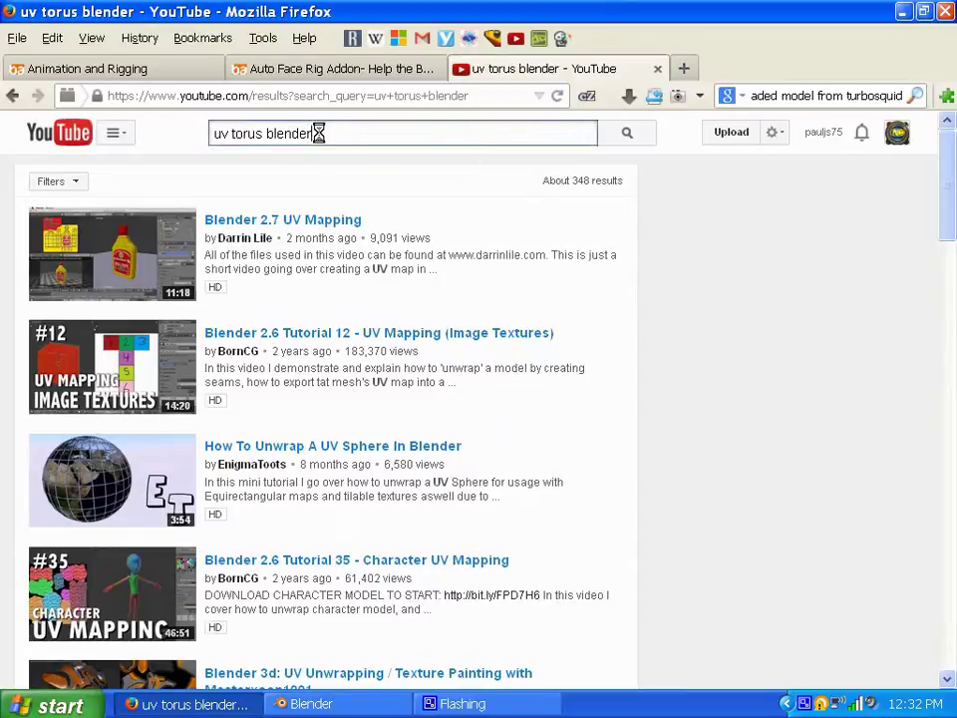
{"action": "key", "text": "BackSpace"}
{"action": "key", "text": "BackSpace"}
{"action": "key", "text": "BackSpace"}
{"action": "key", "text": "BackSpace"}
{"action": "key", "text": "BackSpace"}
{"action": "key", "text": "BackSpace"}
{"action": "key", "text": "BackSpace"}
{"action": "key", "text": "BackSpace"}
{"action": "key", "text": "BackSpace"}
{"action": "key", "text": "BackSpace"}
{"action": "key", "text": "BackSpace"}
{"action": "key", "text": "BackSpace"}
{"action": "key", "text": "BackSpace"}
{"action": "key", "text": "BackSpace"}
{"action": "key", "text": "BackSpace"}
{"action": "type", "text": "wings"}
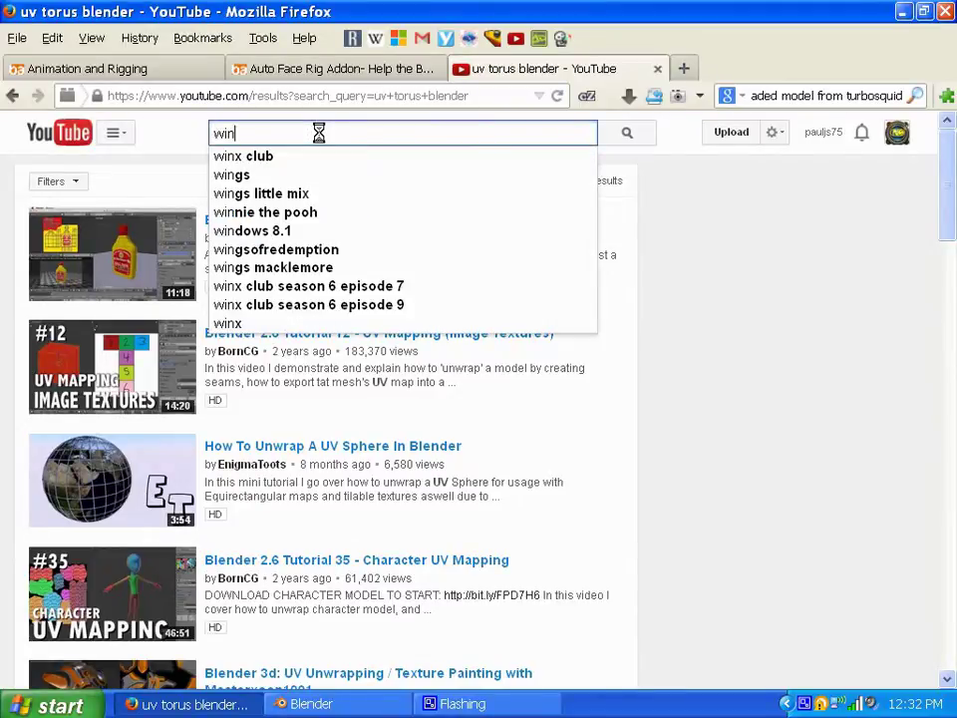
{"action": "key", "text": "BackSpace"}
{"action": "key", "text": "BackSpace"}
{"action": "key", "text": "BackSpace"}
{"action": "key", "text": "BackSpace"}
{"action": "key", "text": "BackSpace"}
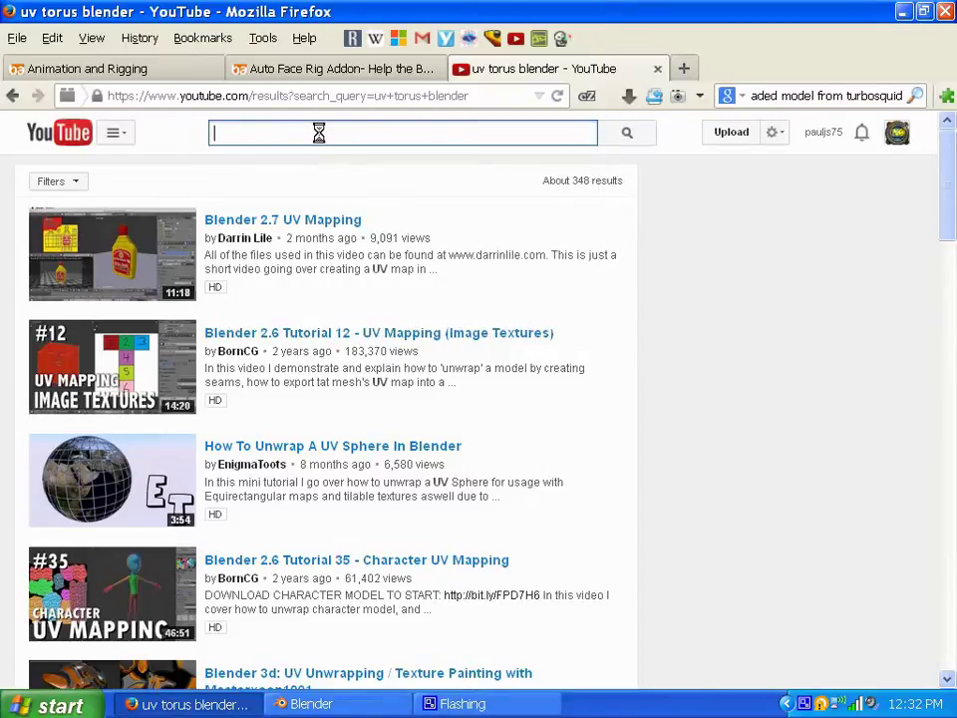
Search YouTube for "uv mapping torus wings3d".
{"action": "type", "text": "uv mapping "}
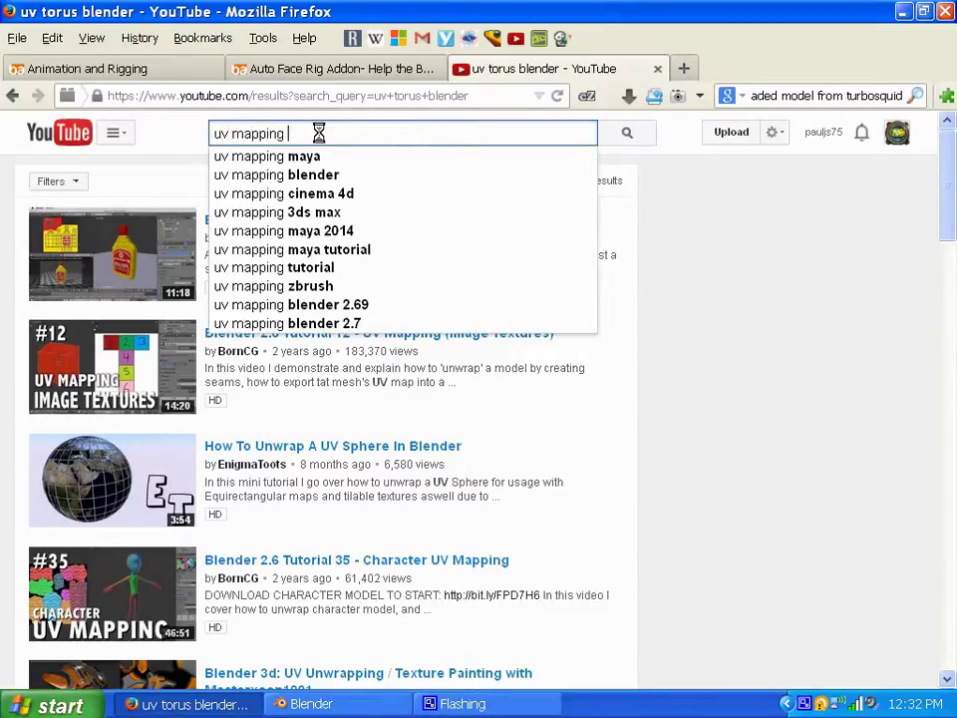
{"action": "type", "text": "torus wings"}
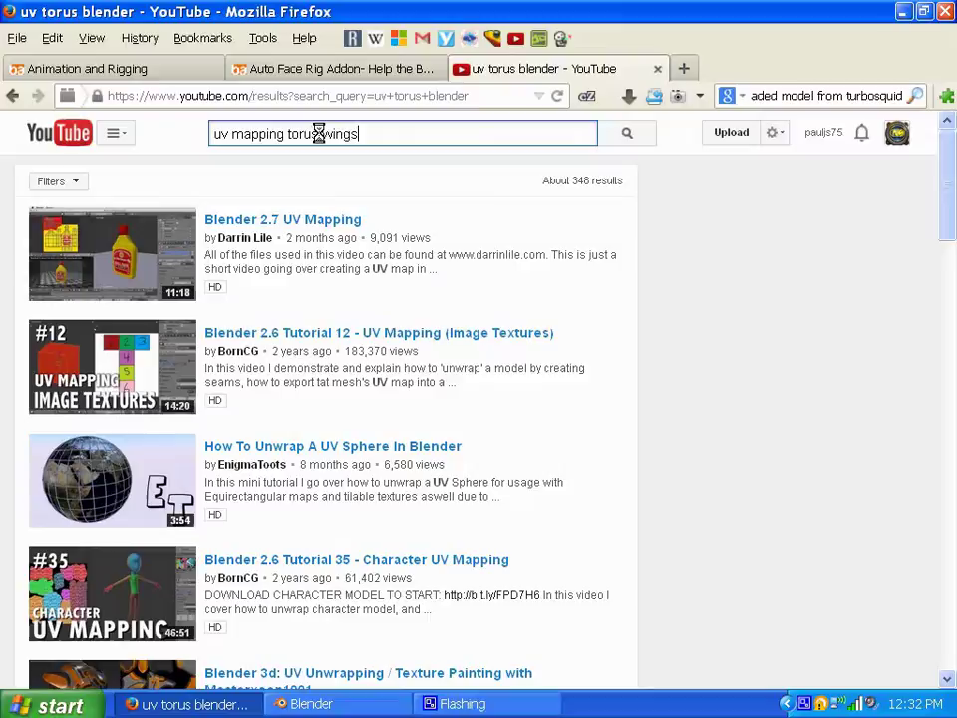
{"action": "type", "text": "3d"}
{"action": "key", "text": "Return"}
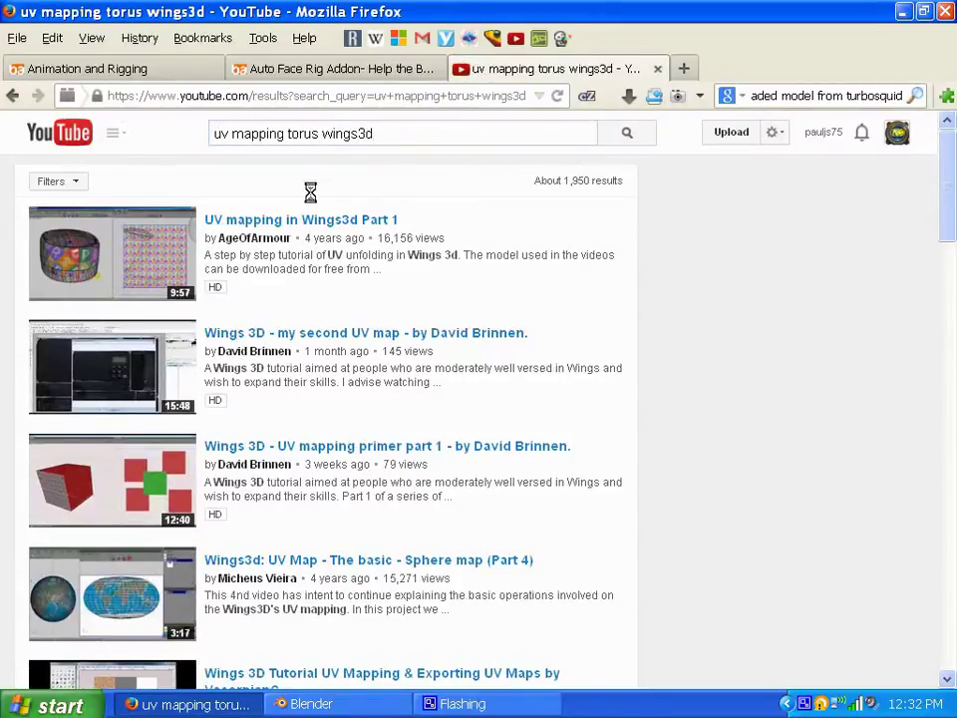
Look through the Wings3D torus UV mapping results for a suitable tutorial and close the results page.
{"action": "scroll", "coordinate": [262, 381], "scroll_direction": "down", "scroll_amount": 3}
{"action": "scroll", "coordinate": [262, 381], "scroll_direction": "down", "scroll_amount": 6}
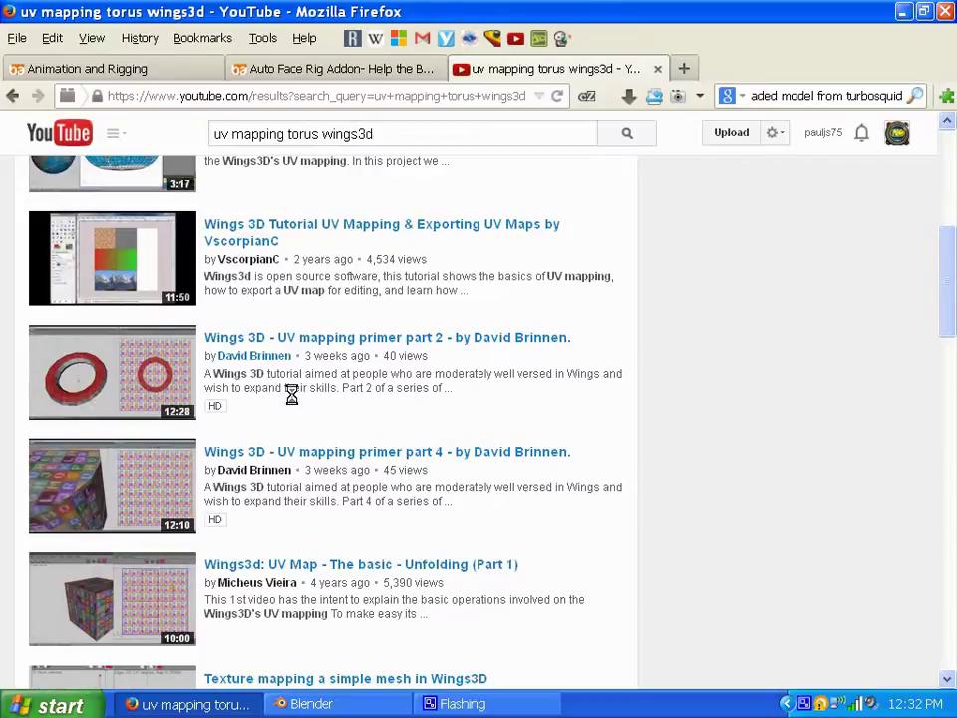
{"action": "scroll", "coordinate": [386, 405], "scroll_direction": "down", "scroll_amount": 10}
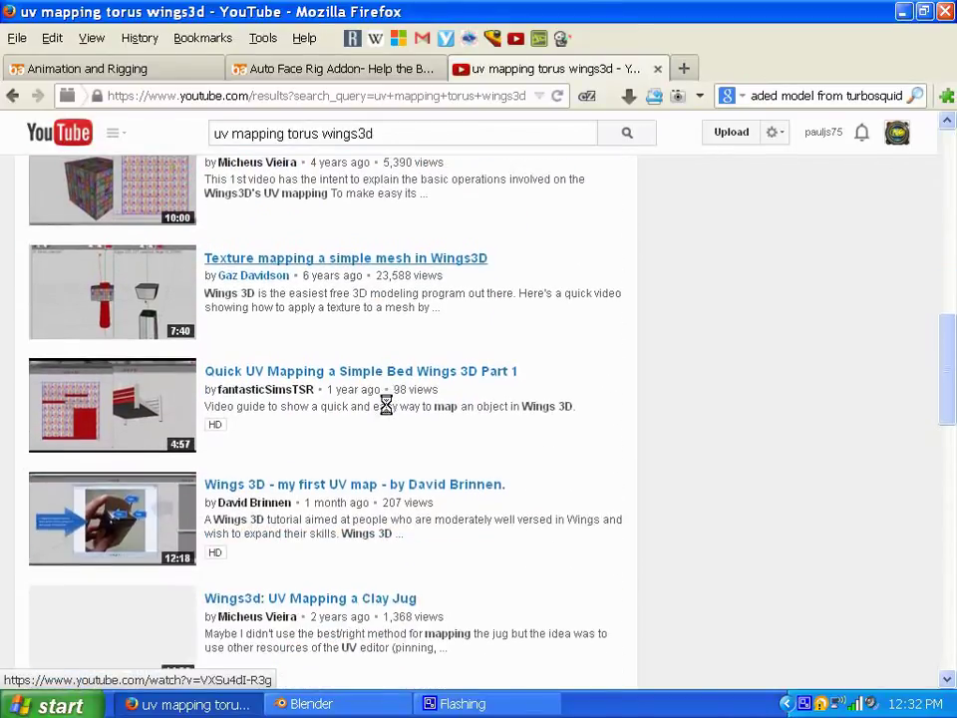
{"action": "scroll", "coordinate": [385, 405], "scroll_direction": "down", "scroll_amount": 13}
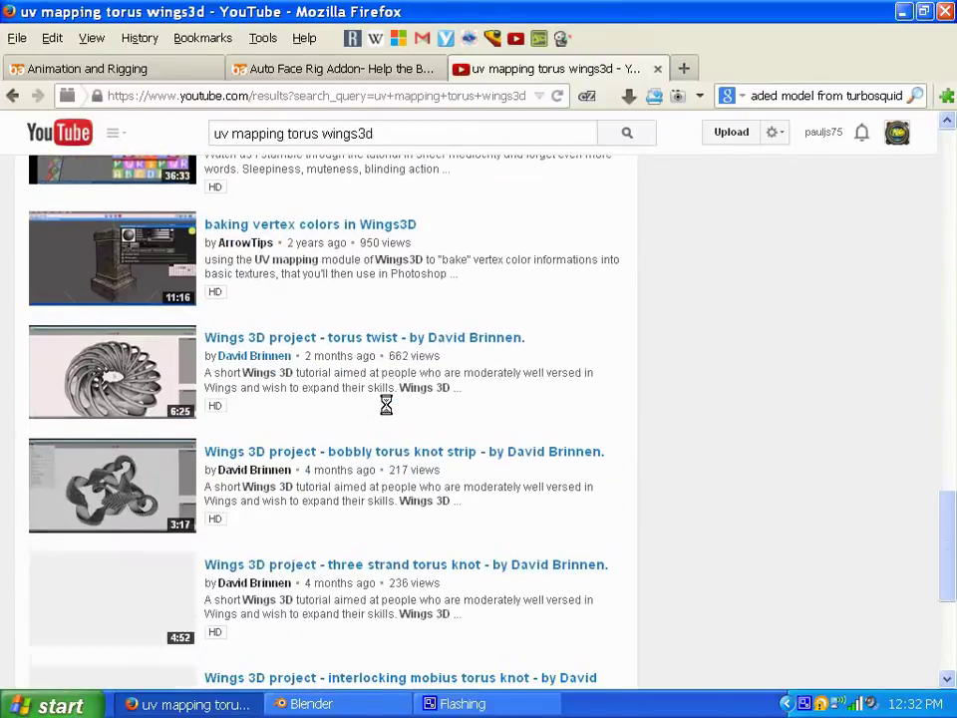
{"action": "scroll", "coordinate": [386, 405], "scroll_direction": "up", "scroll_amount": 20}
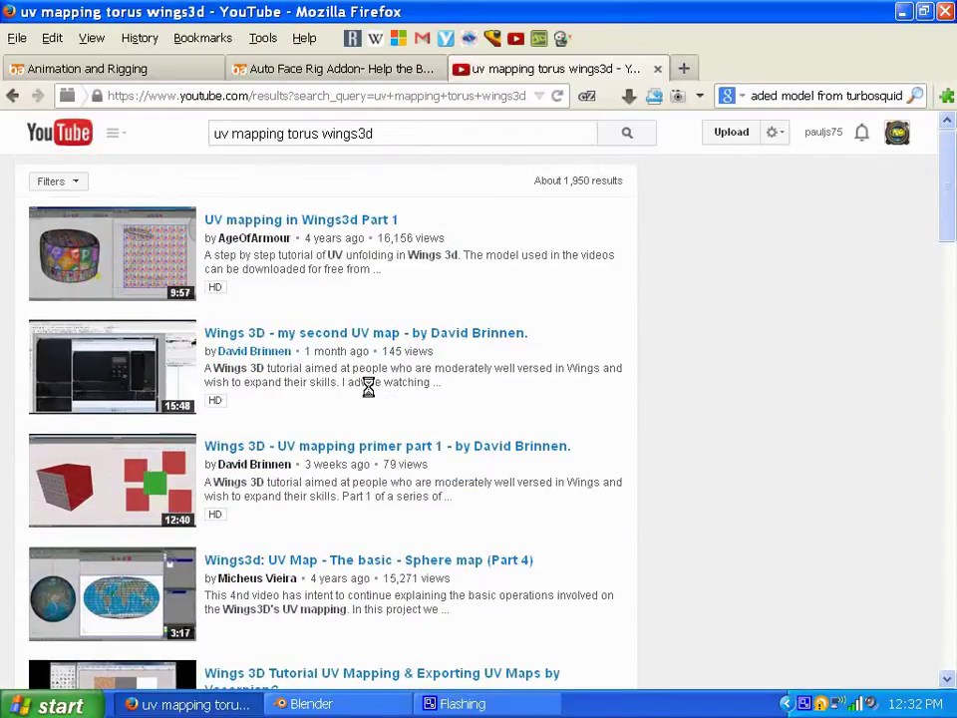
{"action": "left_click", "coordinate": [658, 68]}
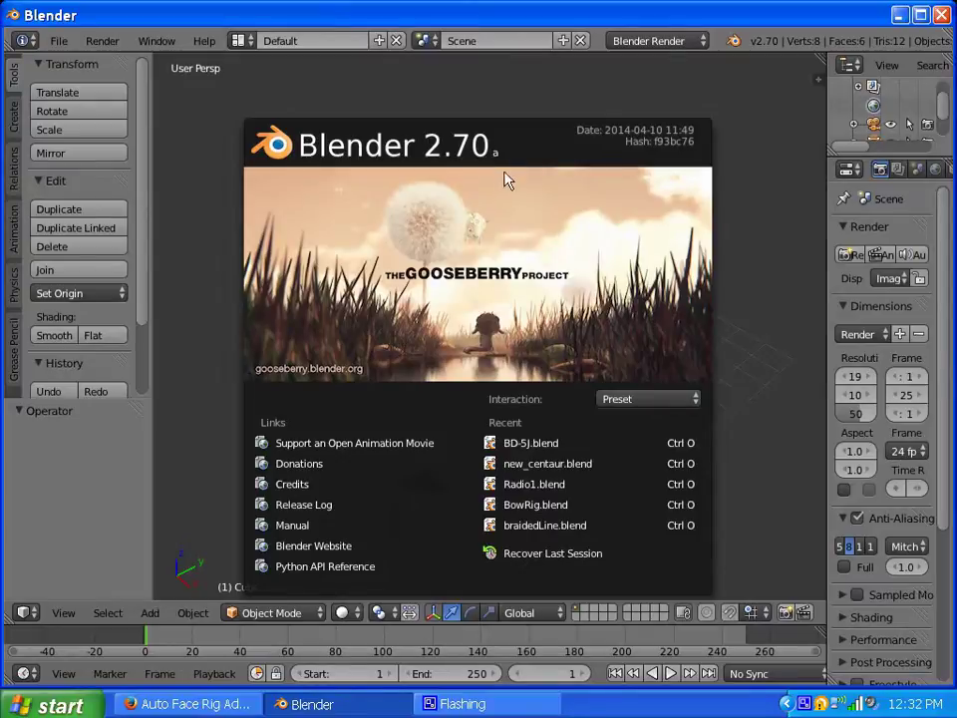
In Blender, dismiss the splash screen and replace the default cube with a torus mesh.
{"action": "left_click", "coordinate": [370, 225]}
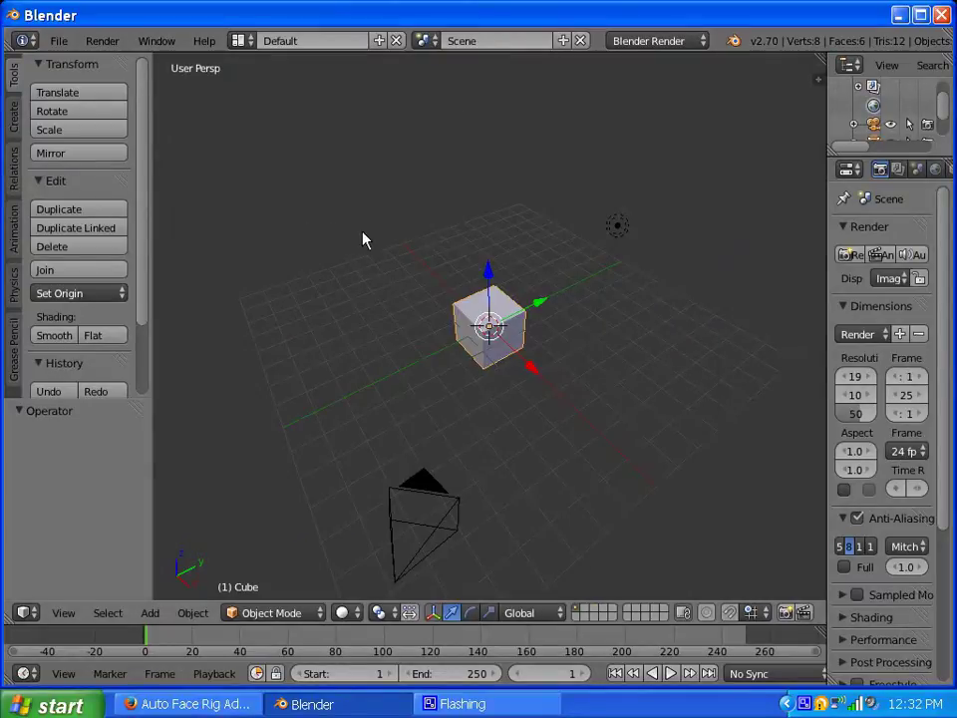
{"action": "key", "text": "x"}
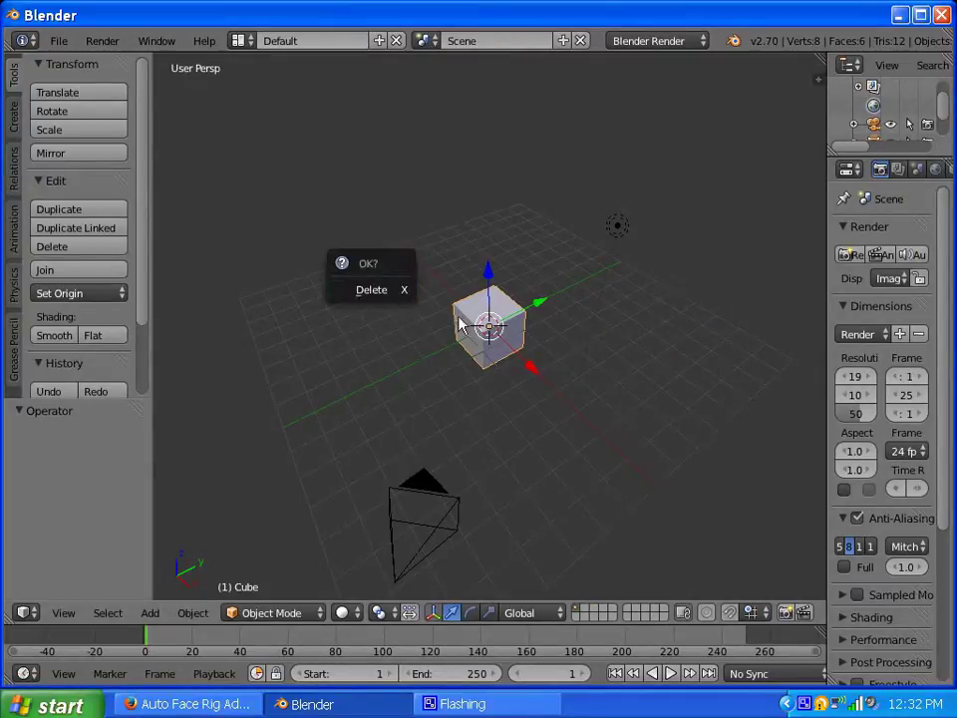
{"action": "left_click", "coordinate": [355, 289]}
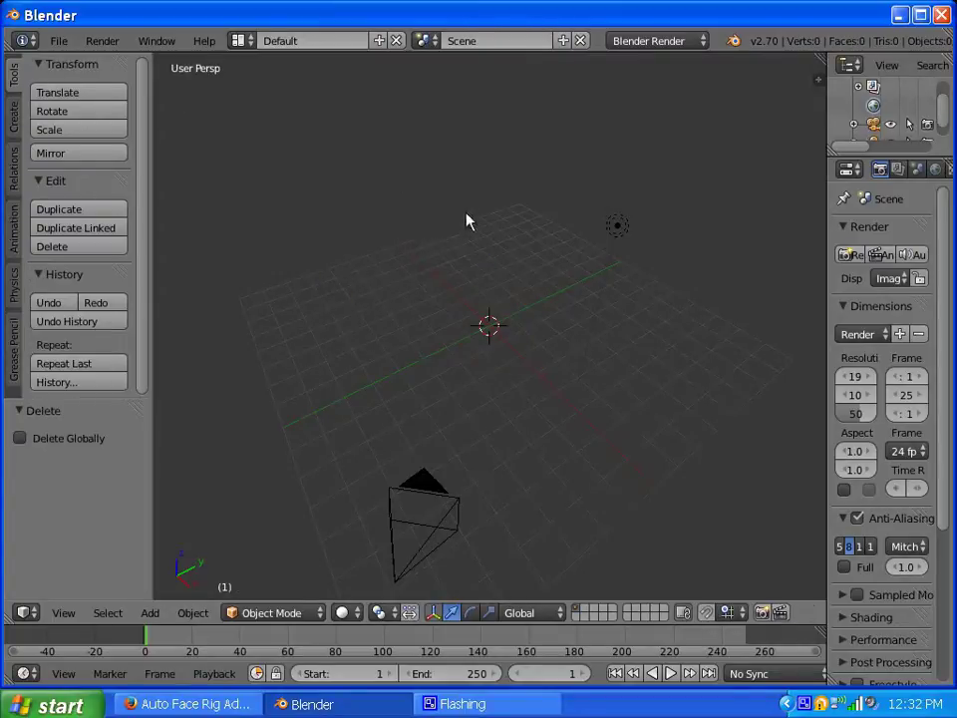
{"action": "left_click", "coordinate": [14, 126]}
{"action": "left_click", "coordinate": [80, 242]}
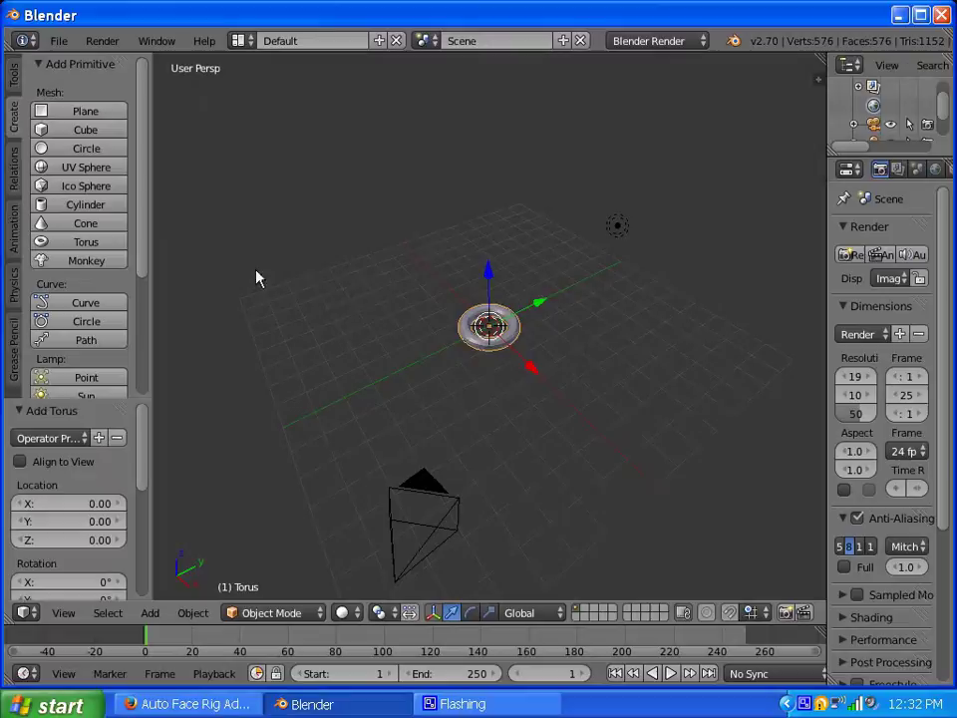
{"action": "scroll", "coordinate": [488, 376], "scroll_direction": "up", "scroll_amount": 5}
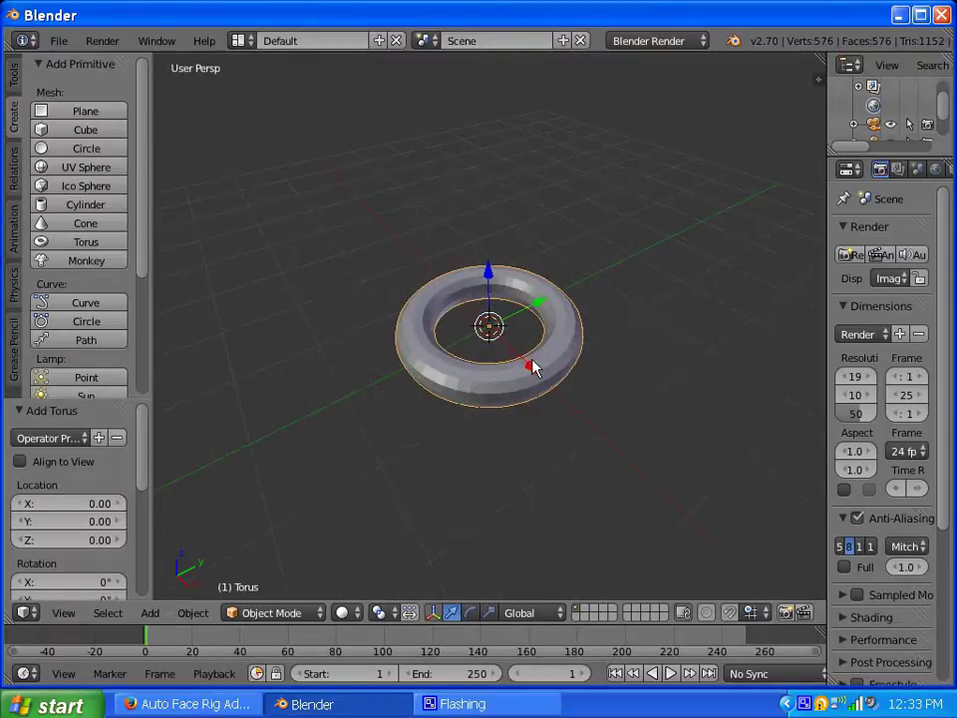
{"action": "middle_click_drag", "start_coordinate": [534, 369], "coordinate": [506, 334]}
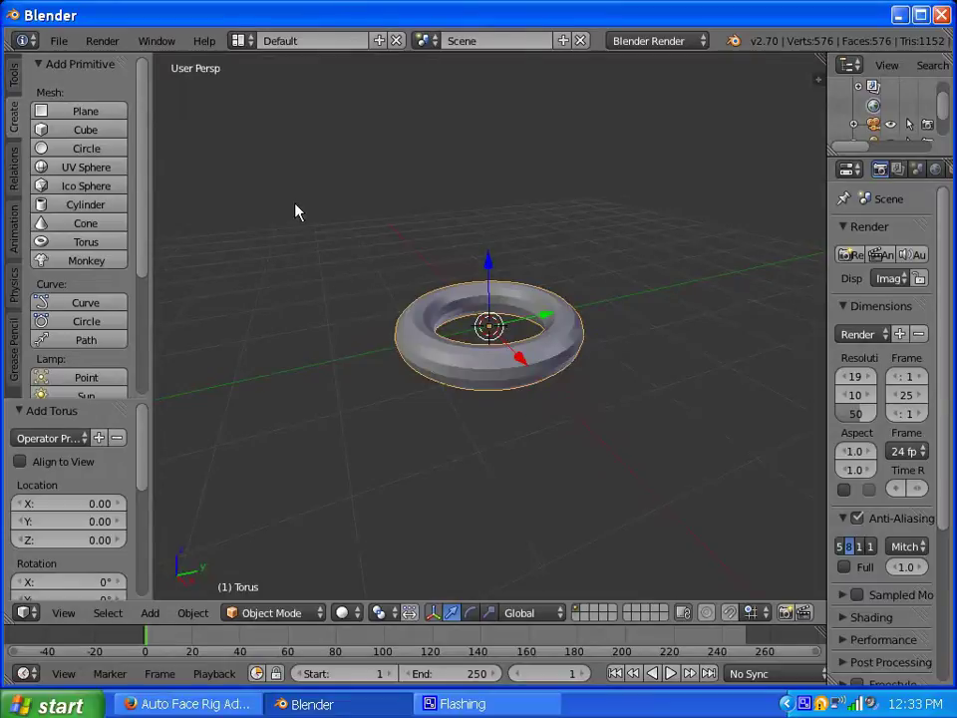
Switch to the UV Editing screen layout and put the torus in Edit Mode with nothing selected.
{"action": "left_click", "coordinate": [243, 41]}
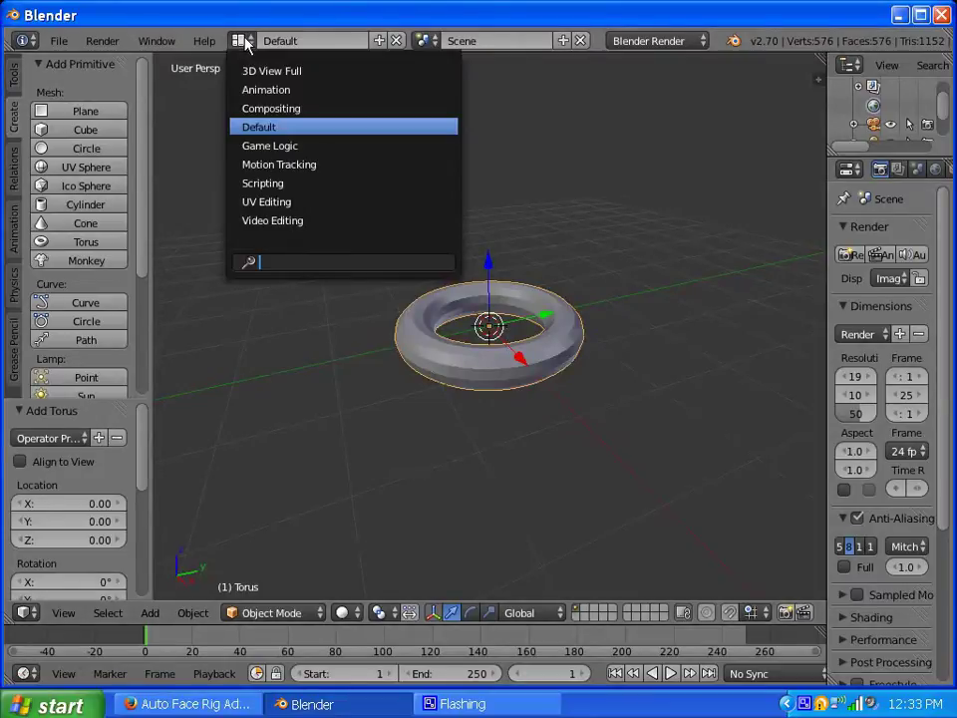
{"action": "left_click", "coordinate": [261, 202]}
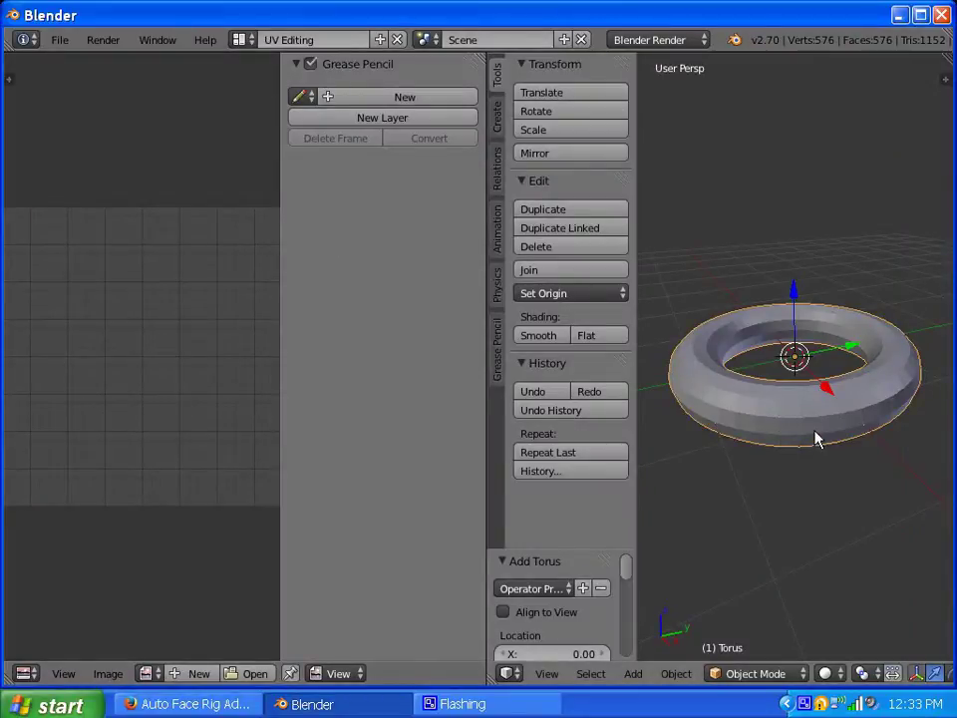
{"action": "key", "text": "Tab"}
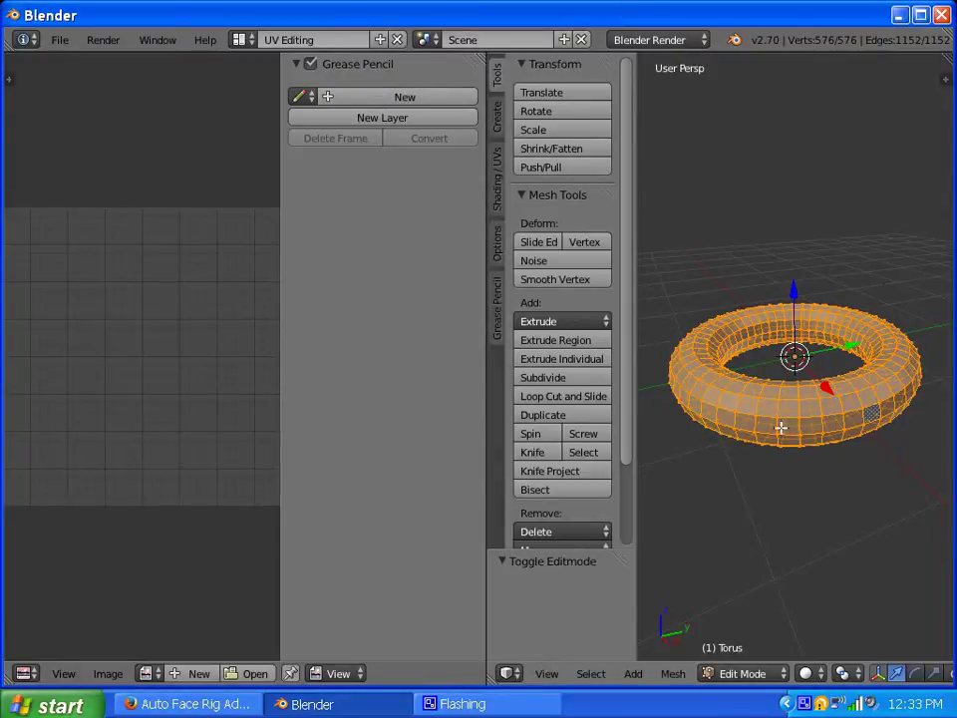
{"action": "key", "text": "a"}
In edge select mode, mark the edge loop around the inside of the torus's hole as a seam.
{"action": "middle_click_drag", "start_coordinate": [808, 419], "coordinate": [758, 425]}
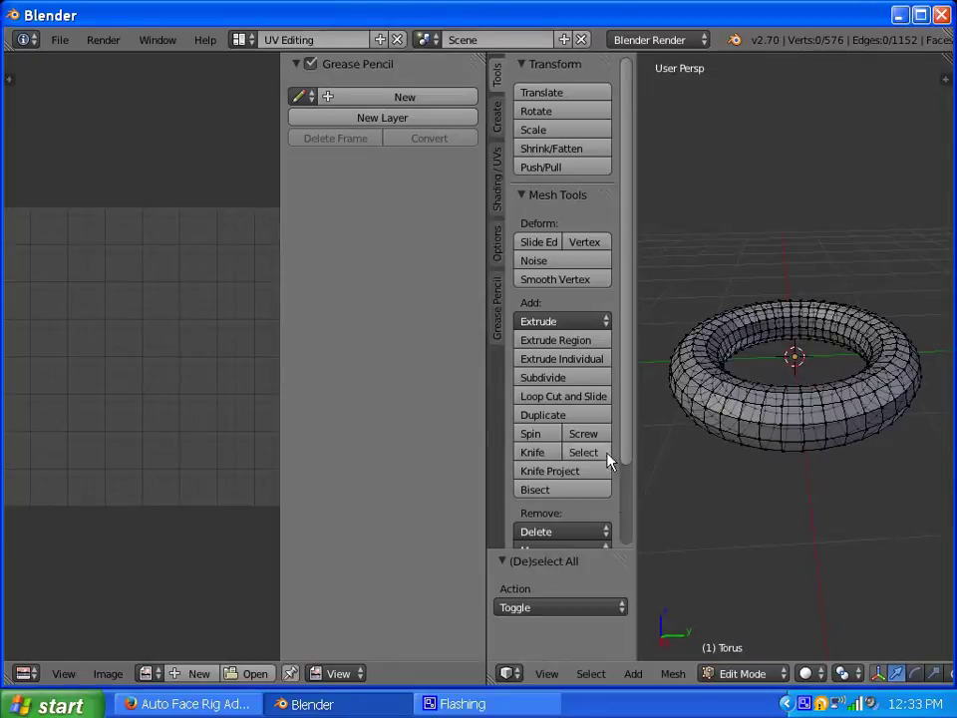
{"action": "scroll", "coordinate": [743, 681], "scroll_direction": "down", "scroll_amount": 2}
{"action": "scroll", "coordinate": [743, 682], "scroll_direction": "down", "scroll_amount": 8}
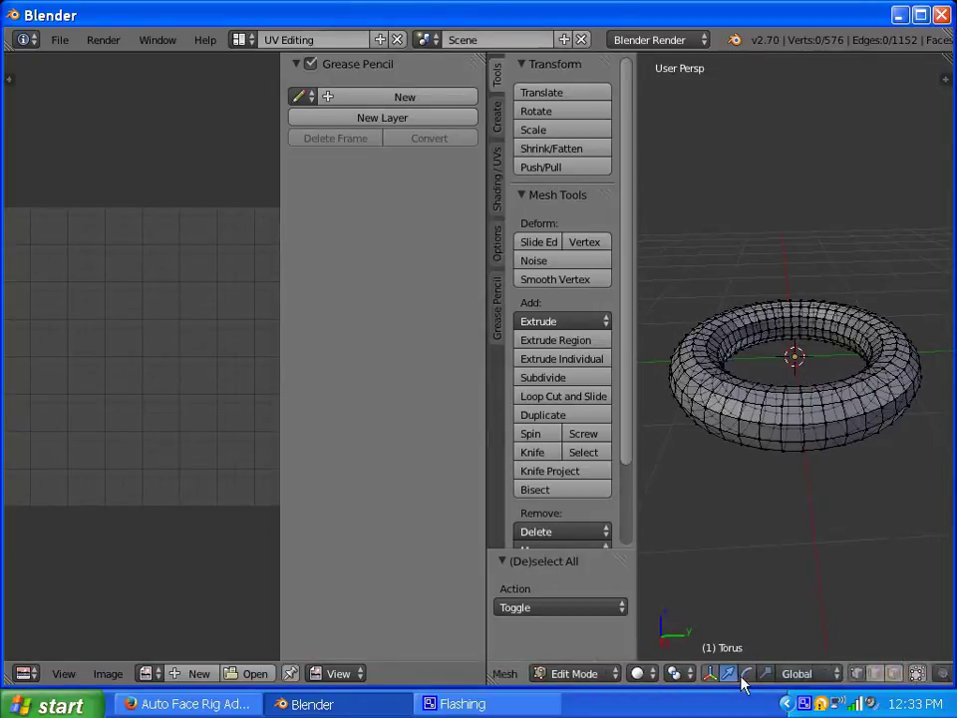
{"action": "middle_click_drag", "start_coordinate": [768, 635], "coordinate": [796, 438]}
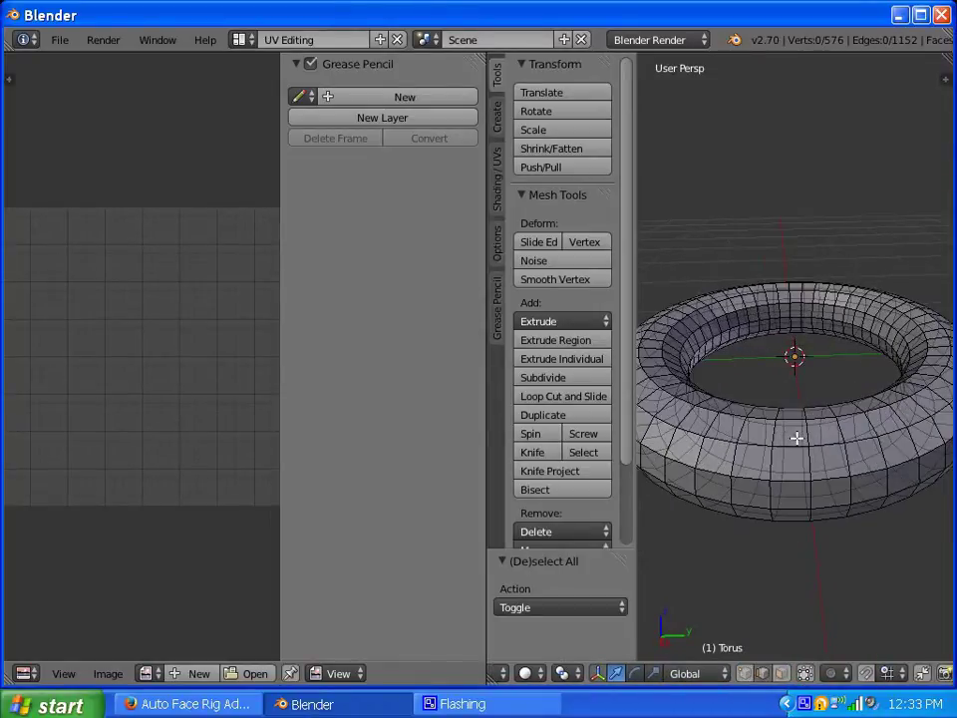
{"action": "middle_click_drag", "start_coordinate": [744, 465], "coordinate": [788, 436]}
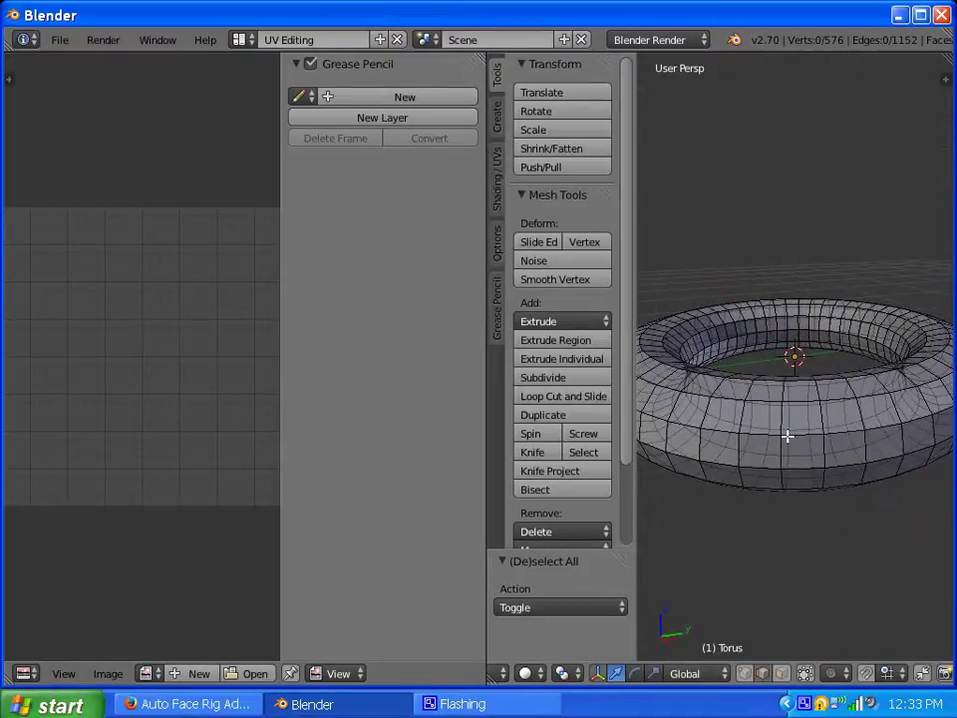
{"action": "right_click", "coordinate": [749, 333], "text": "alt"}
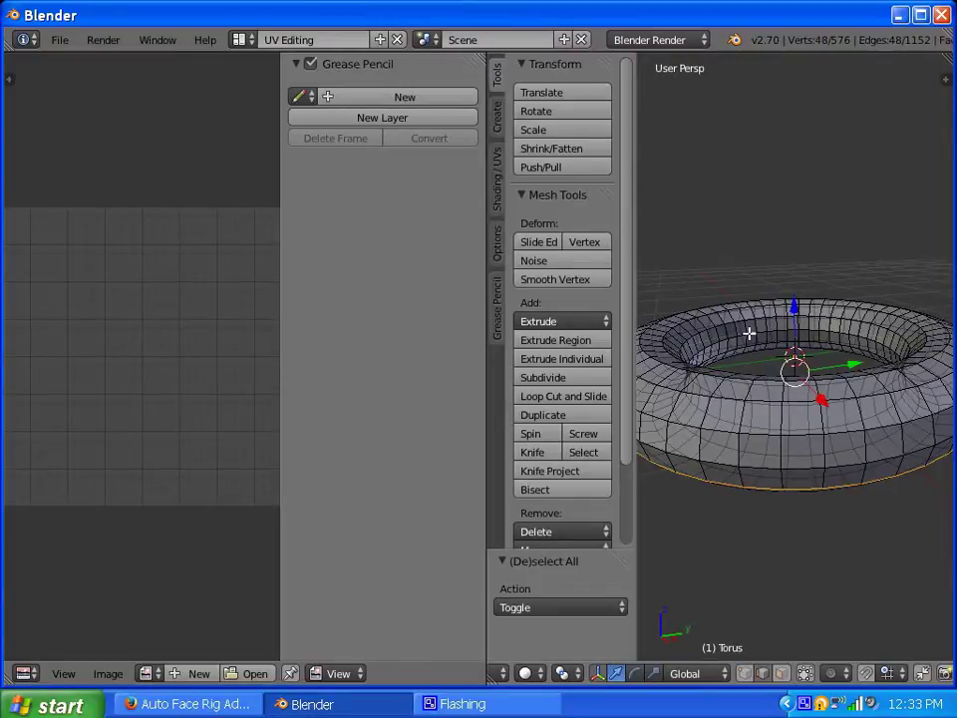
{"action": "right_click", "coordinate": [754, 337], "text": "alt"}
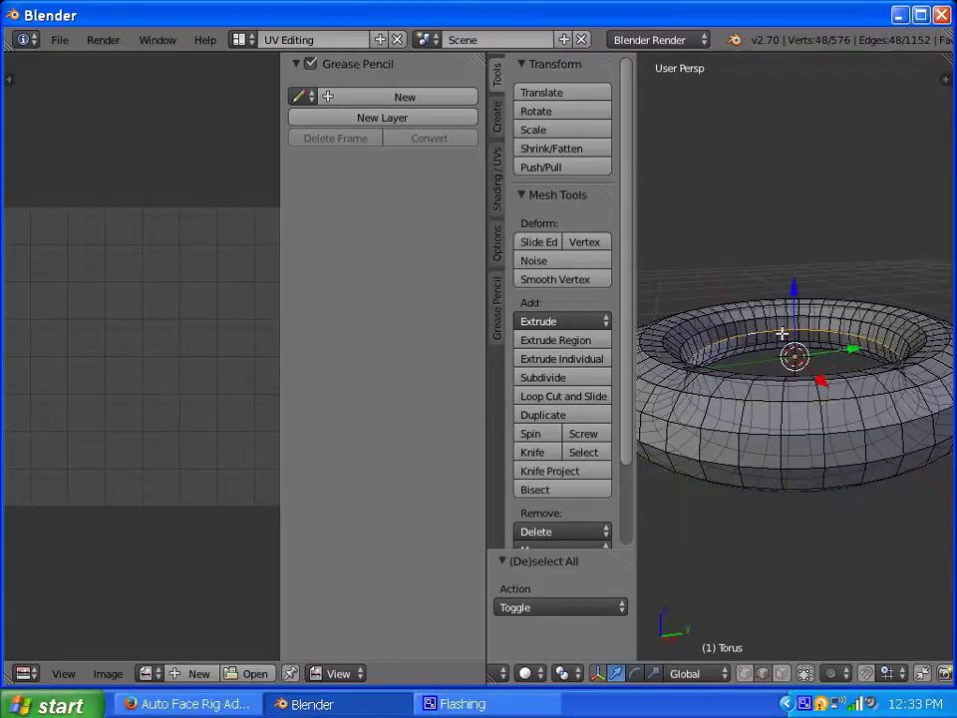
{"action": "middle_click_drag", "start_coordinate": [783, 333], "coordinate": [716, 401]}
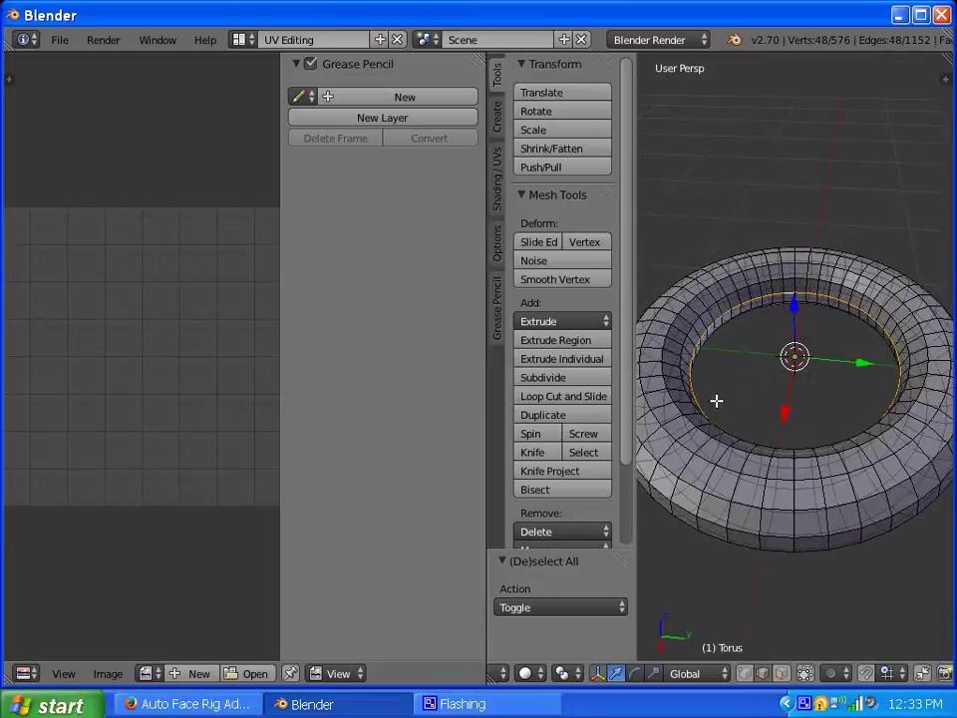
{"action": "left_click", "coordinate": [499, 166]}
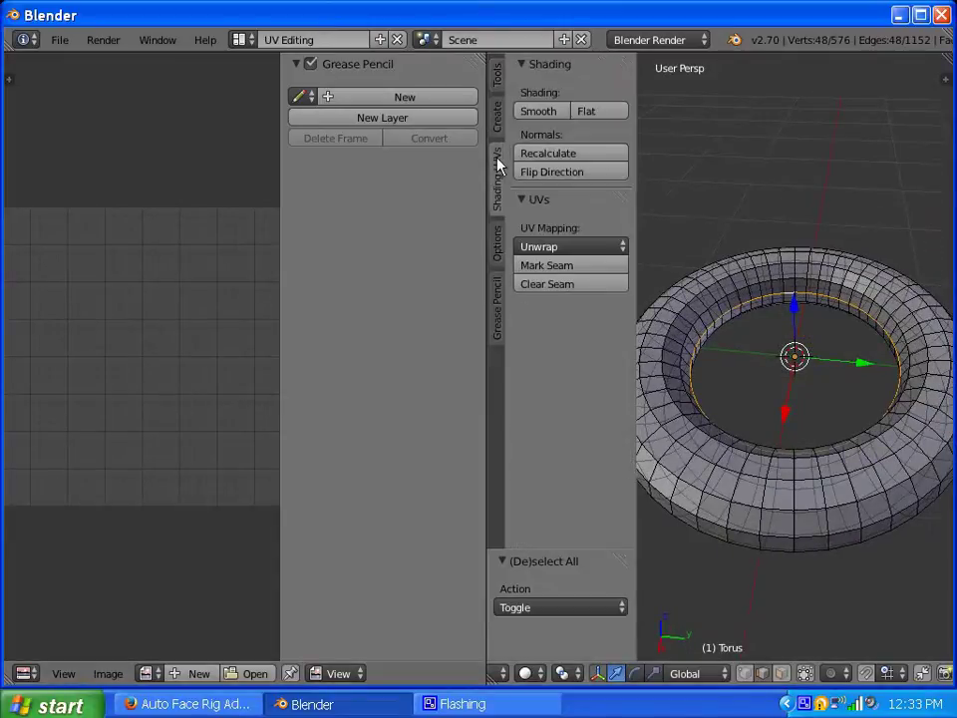
{"action": "left_click", "coordinate": [568, 266]}
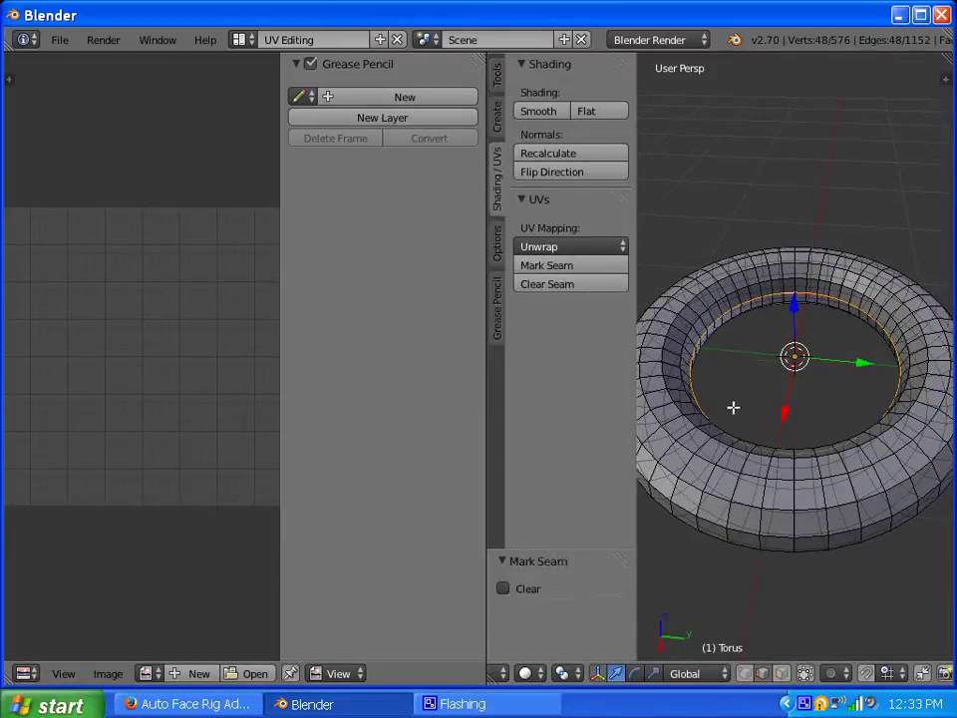
{"action": "middle_click_drag", "start_coordinate": [769, 361], "coordinate": [794, 366]}
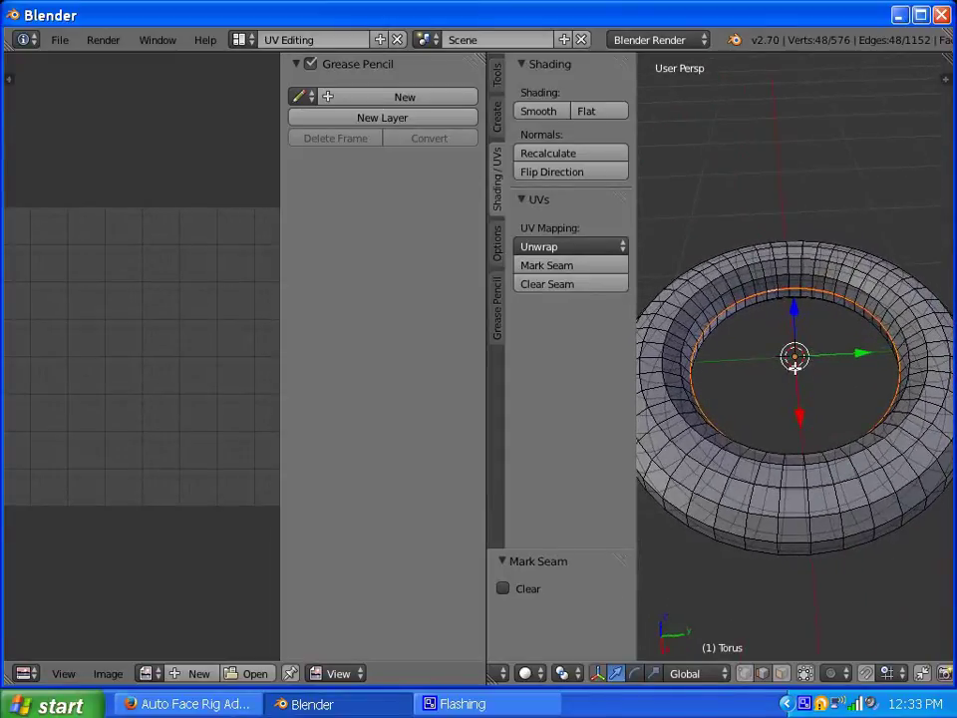
Mark the cross-section edge loop on the near side of the torus as a seam.
{"action": "key", "text": "a"}
{"action": "middle_click_drag", "start_coordinate": [788, 280], "coordinate": [789, 281]}
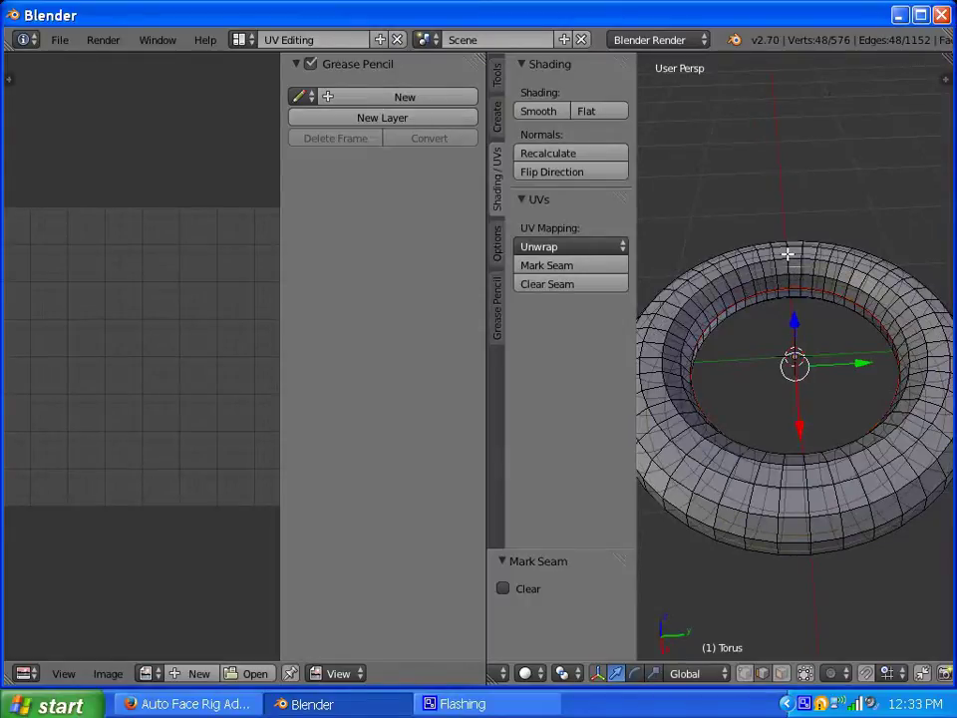
{"action": "right_click", "coordinate": [788, 255]}
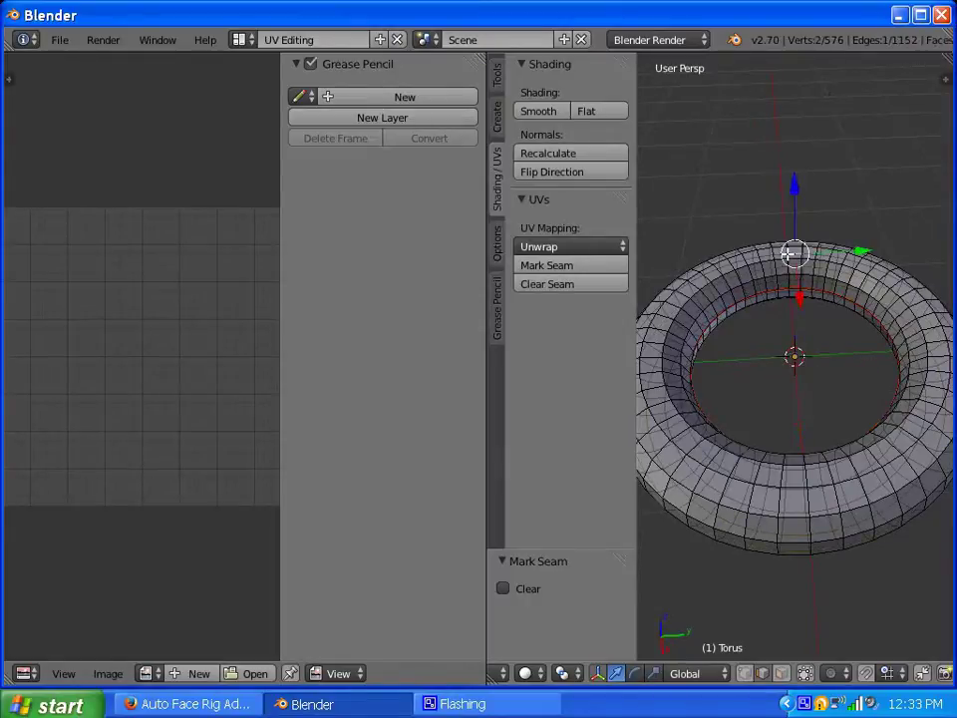
{"action": "right_click", "coordinate": [808, 478], "text": "alt"}
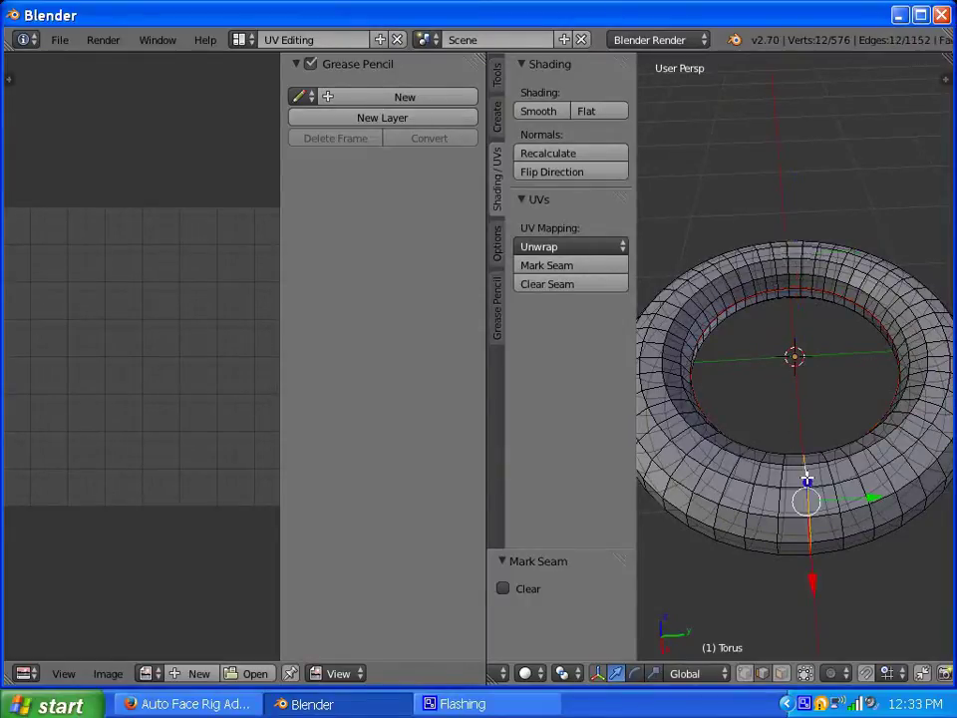
Mark the cross-section edge loop on the opposite, far side of the torus as a seam and clear the selection.
{"action": "right_click", "coordinate": [789, 264]}
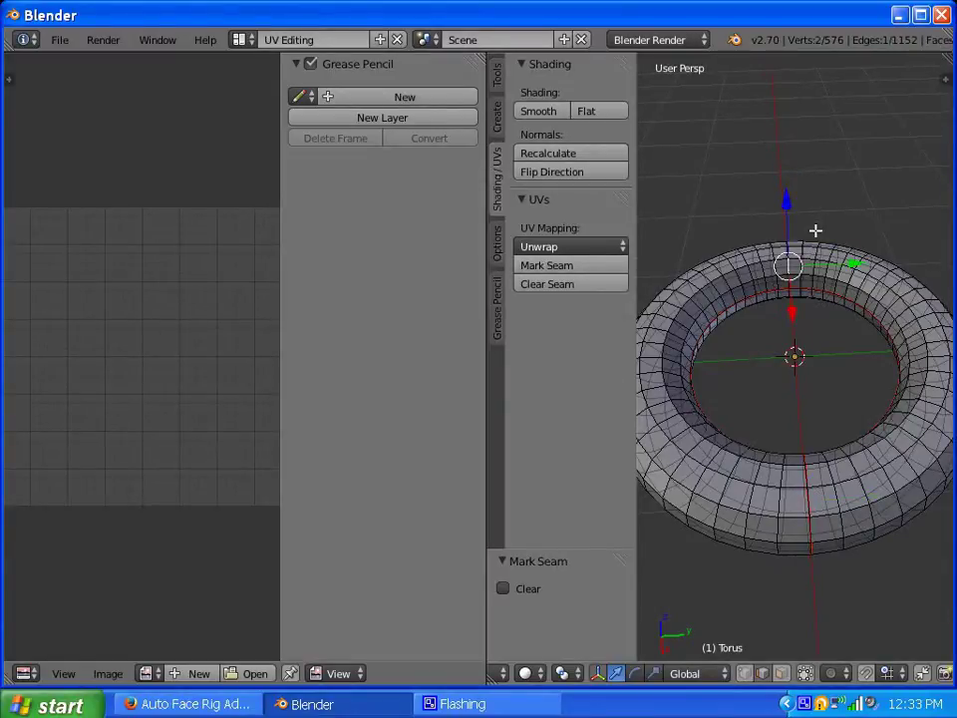
{"action": "middle_click_drag", "start_coordinate": [729, 325], "coordinate": [706, 251]}
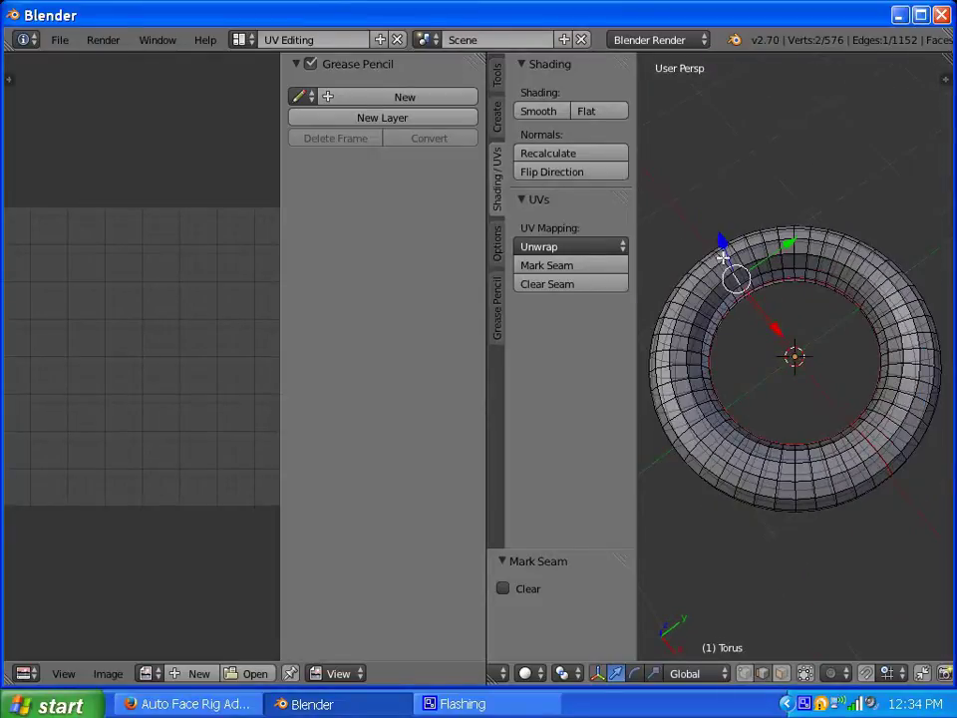
{"action": "right_click", "coordinate": [720, 260], "text": "alt"}
{"action": "right_click", "coordinate": [732, 269], "text": "alt"}
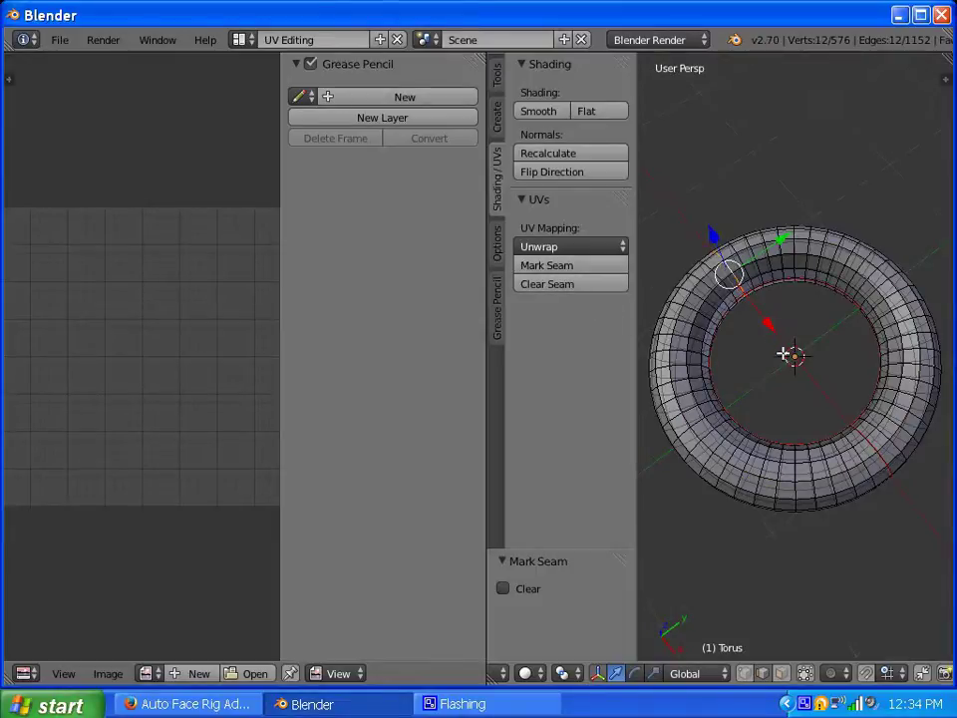
{"action": "middle_click_drag", "start_coordinate": [784, 353], "coordinate": [703, 363]}
{"action": "key", "text": "a"}
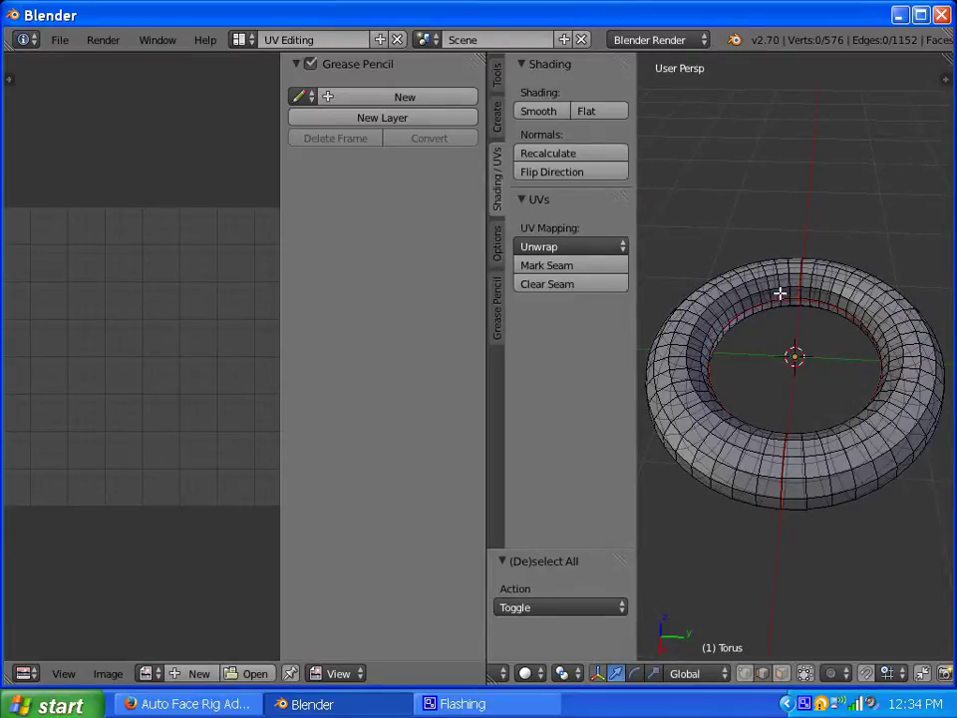
Select the whole torus mesh, widen the visible UV editing area and unwrap the mesh along its seams.
{"action": "middle_click_drag", "start_coordinate": [780, 294], "coordinate": [795, 342]}
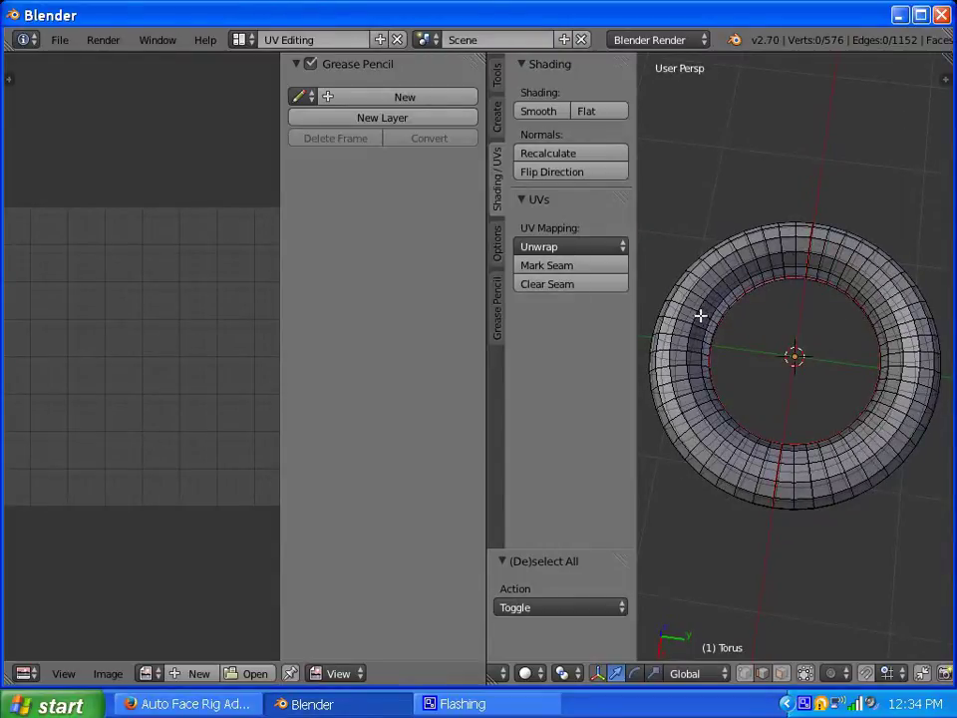
{"action": "middle_click_drag", "start_coordinate": [701, 316], "coordinate": [750, 261]}
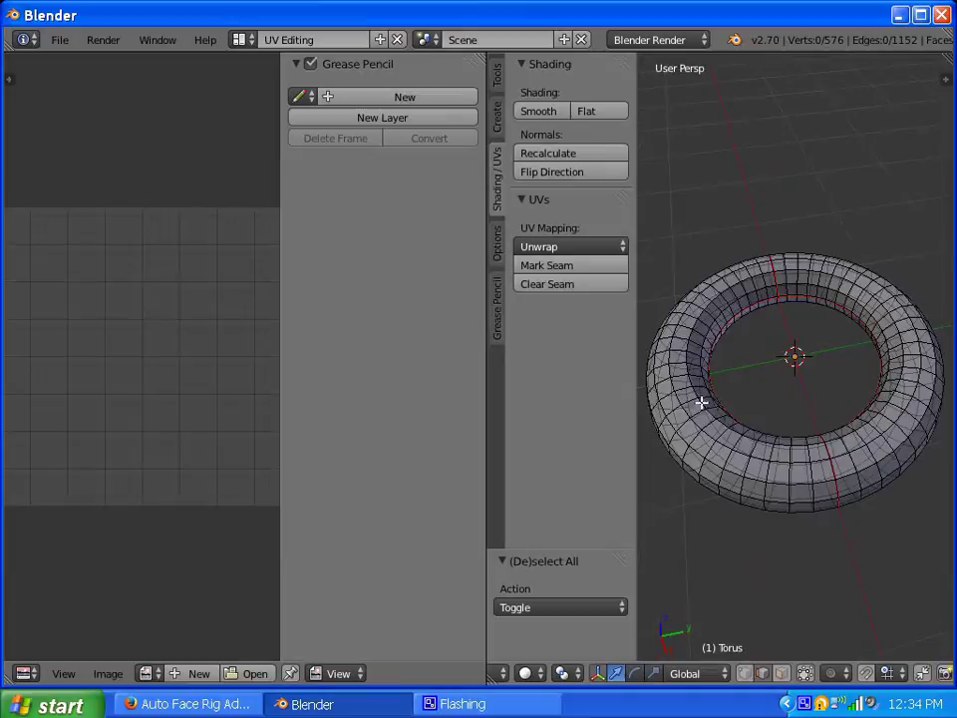
{"action": "middle_click_drag", "start_coordinate": [848, 436], "coordinate": [763, 384]}
{"action": "middle_click_drag", "start_coordinate": [783, 458], "coordinate": [806, 429]}
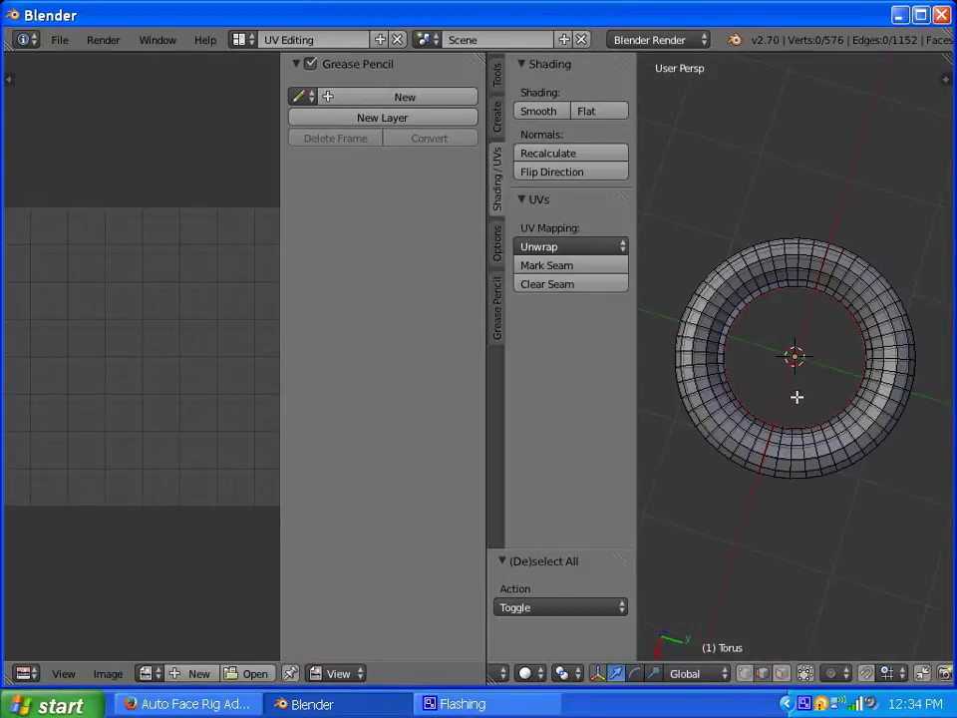
{"action": "key", "text": "a"}
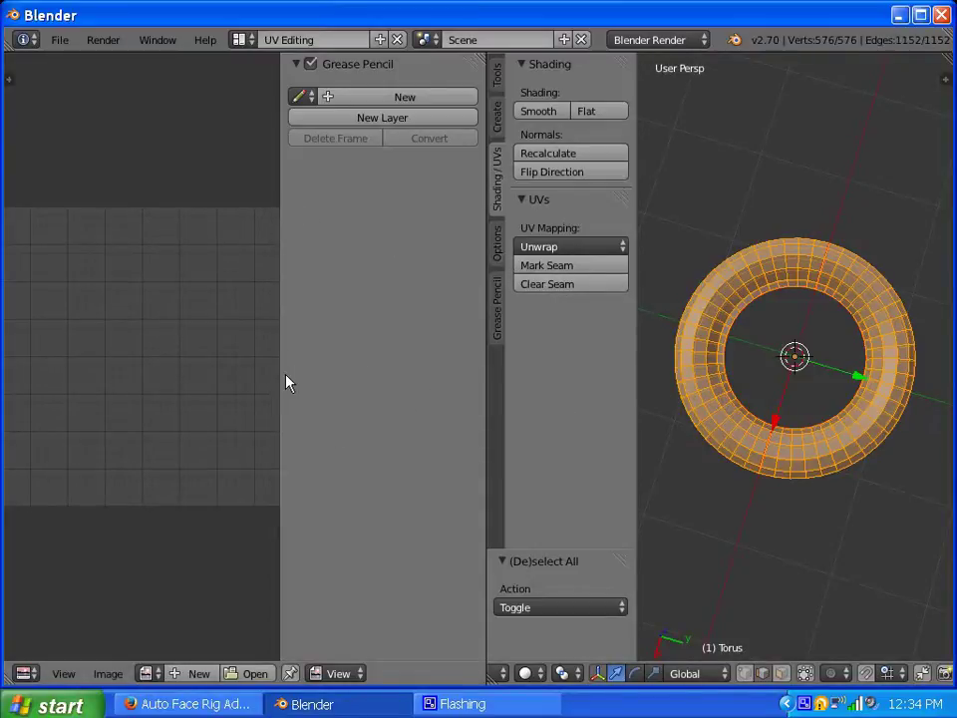
{"action": "left_click_drag", "start_coordinate": [282, 384], "coordinate": [343, 376]}
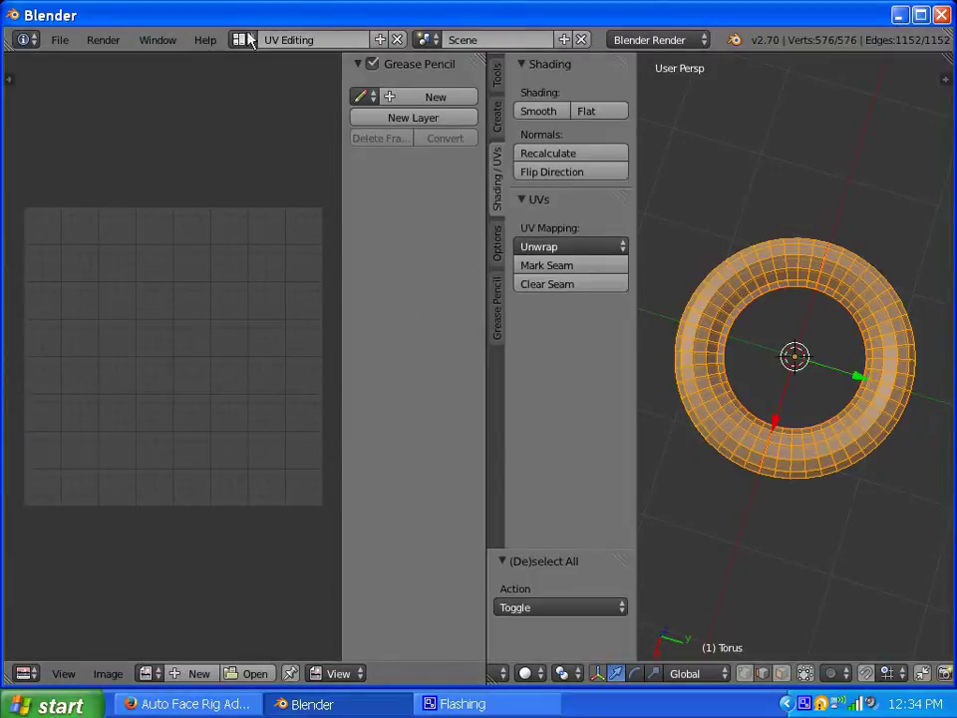
{"action": "left_click", "coordinate": [563, 248]}
{"action": "left_click", "coordinate": [562, 268]}
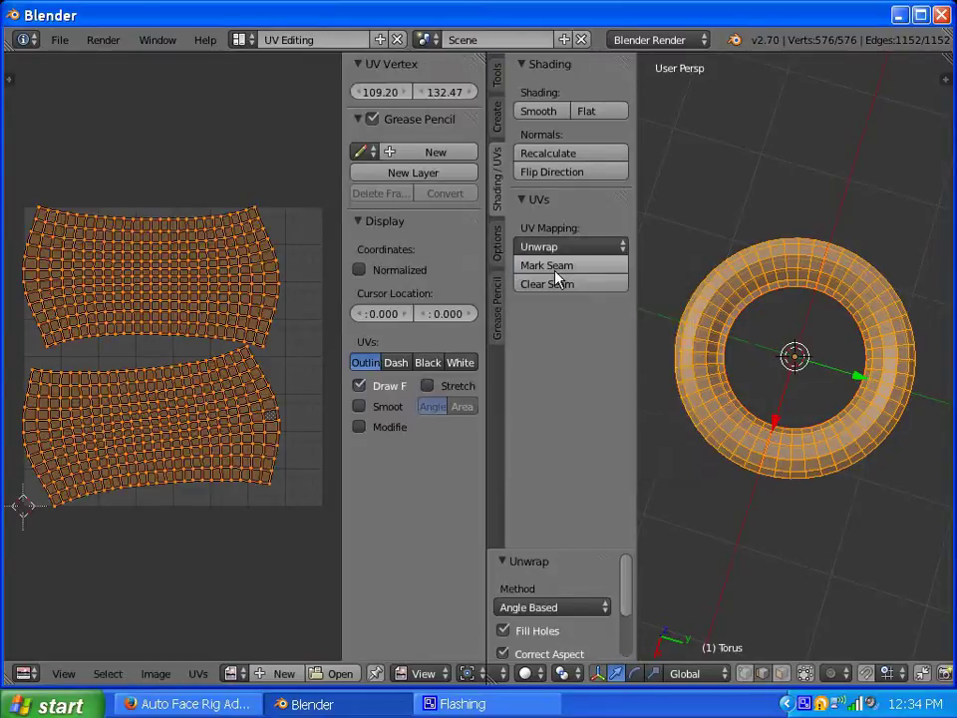
Examine the shape and face layout of the two unwrapped UV islands up close.
{"action": "key", "text": "a"}
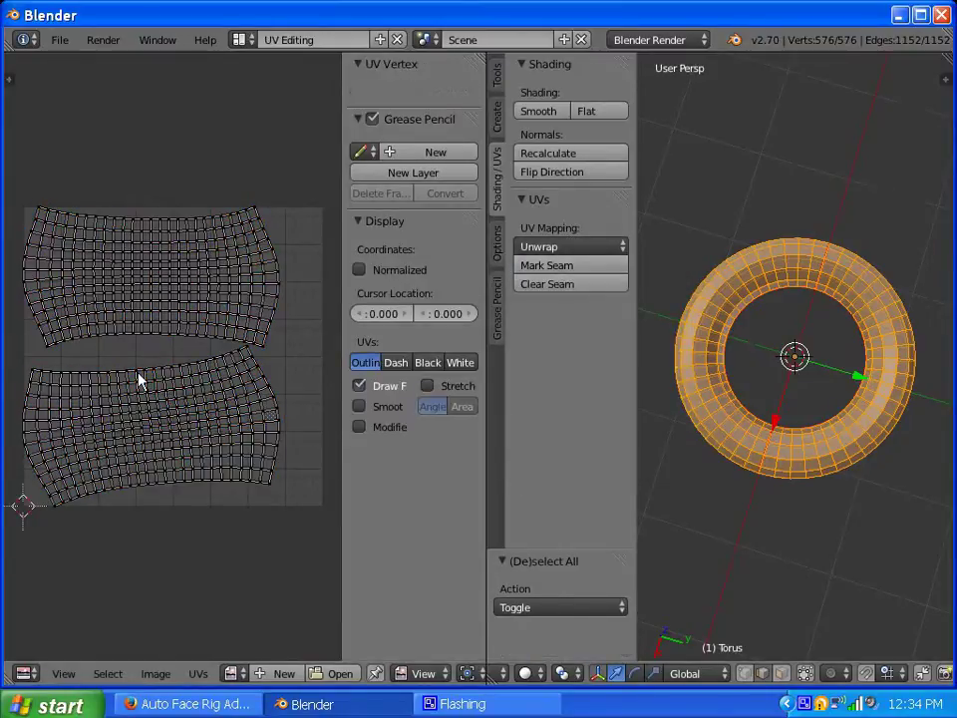
{"action": "scroll", "coordinate": [144, 477], "scroll_direction": "up", "scroll_amount": 1}
{"action": "scroll", "coordinate": [145, 476], "scroll_direction": "up", "scroll_amount": 2}
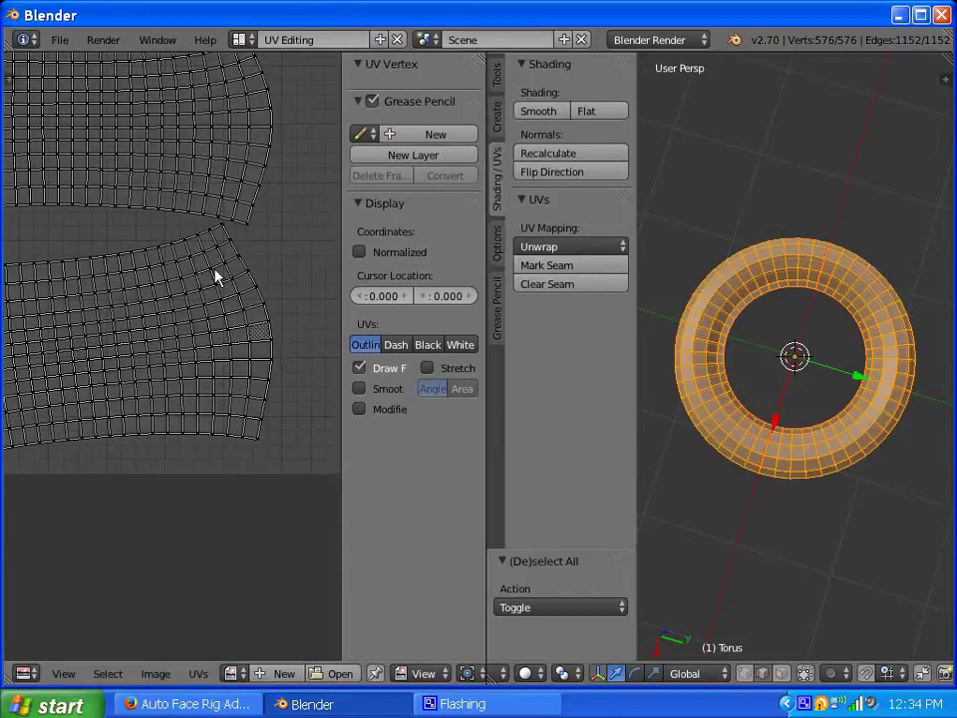
{"action": "scroll", "coordinate": [276, 388], "scroll_direction": "up", "scroll_amount": 2}
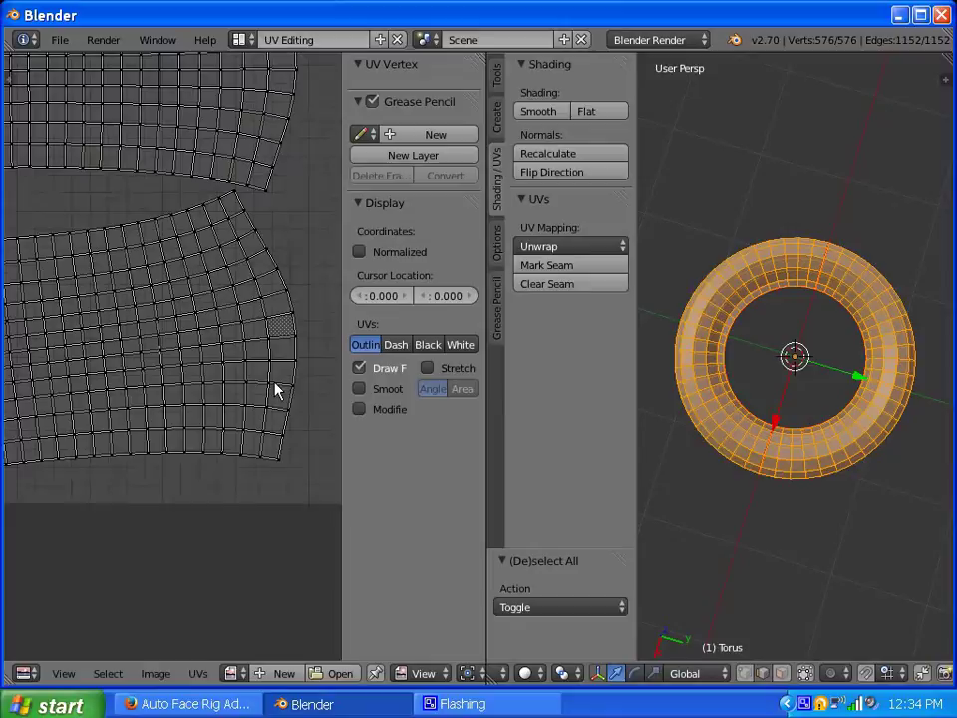
{"action": "scroll", "coordinate": [299, 462], "scroll_direction": "up", "scroll_amount": 2}
{"action": "scroll", "coordinate": [305, 443], "scroll_direction": "down", "scroll_amount": 2}
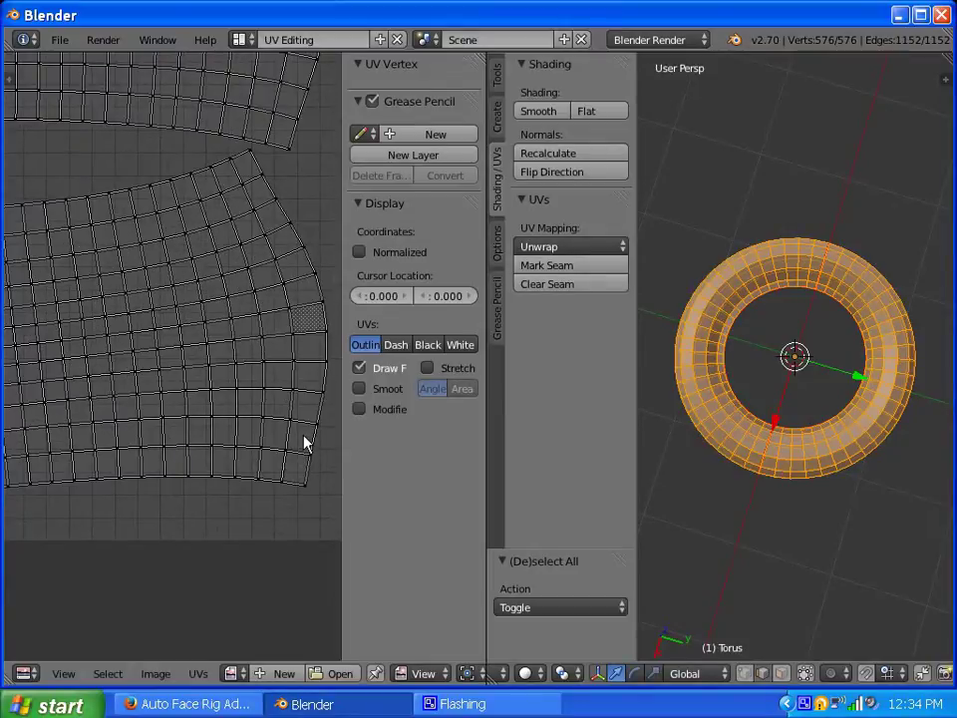
{"action": "scroll", "coordinate": [317, 300], "scroll_direction": "down", "scroll_amount": 2}
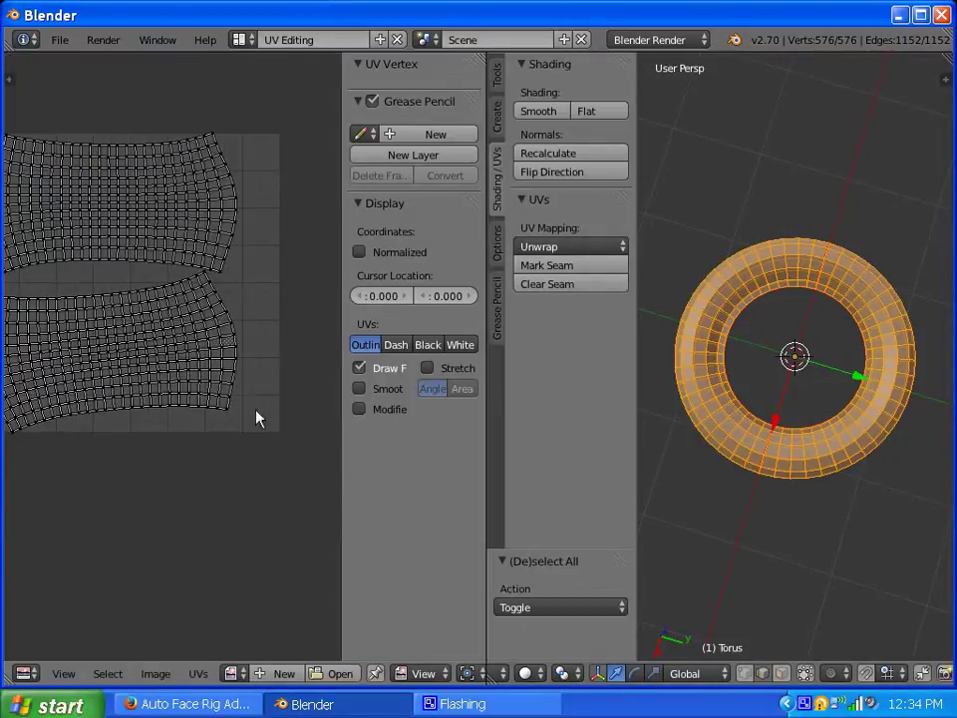
{"action": "middle_click_drag", "start_coordinate": [256, 419], "coordinate": [340, 421]}
{"action": "key", "text": "a"}
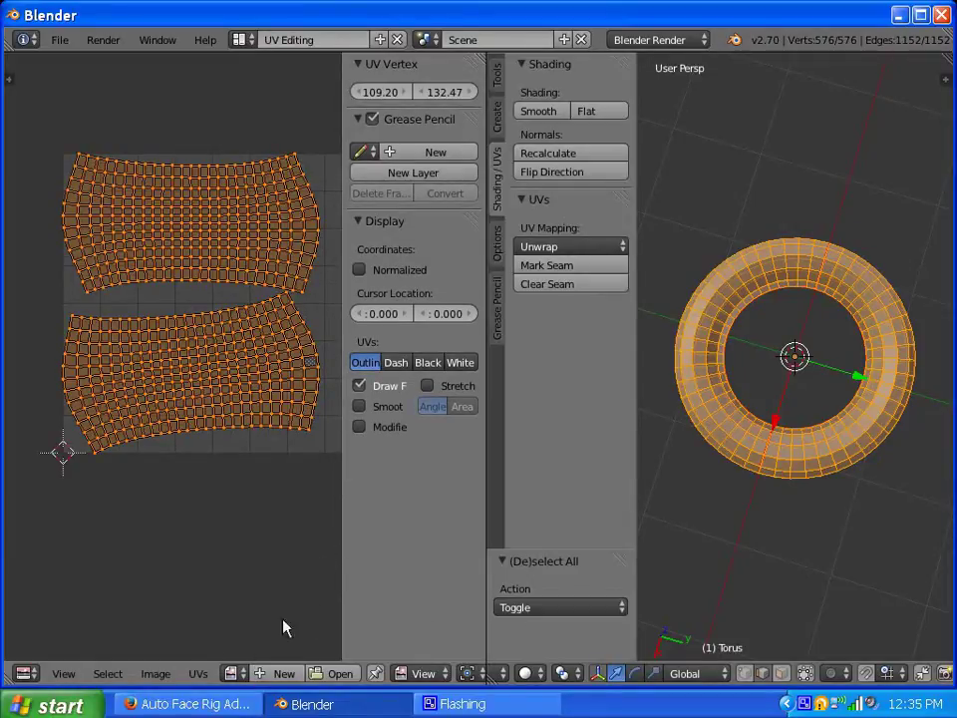
Create a new 1024 × 1024 px image named Torus Map with the UV Grid generated type.
{"action": "left_click", "coordinate": [267, 674]}
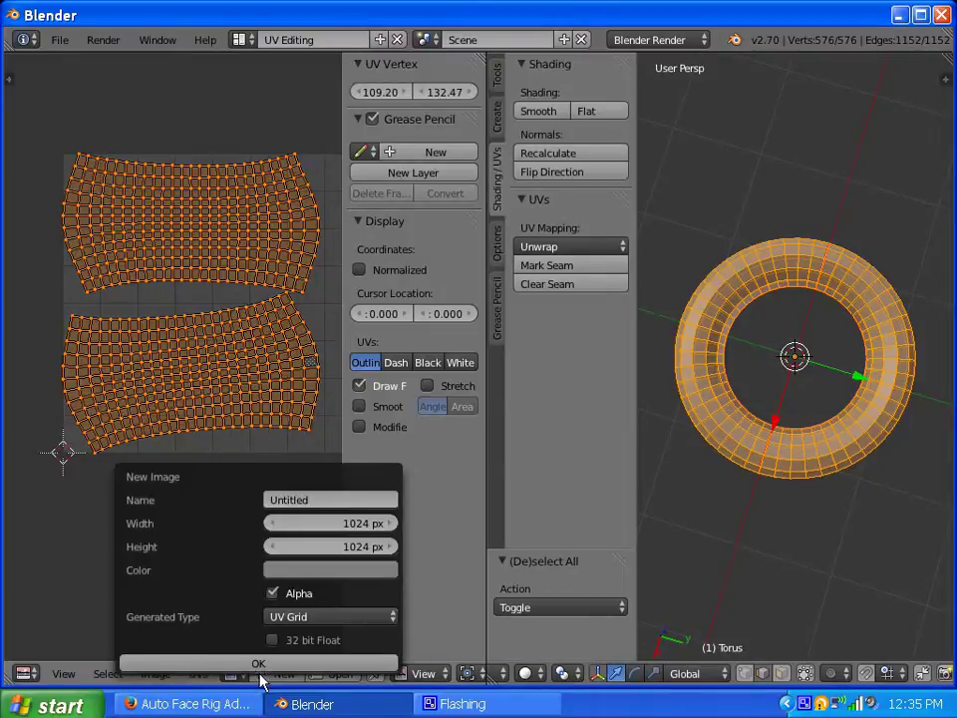
{"action": "left_click", "coordinate": [307, 622]}
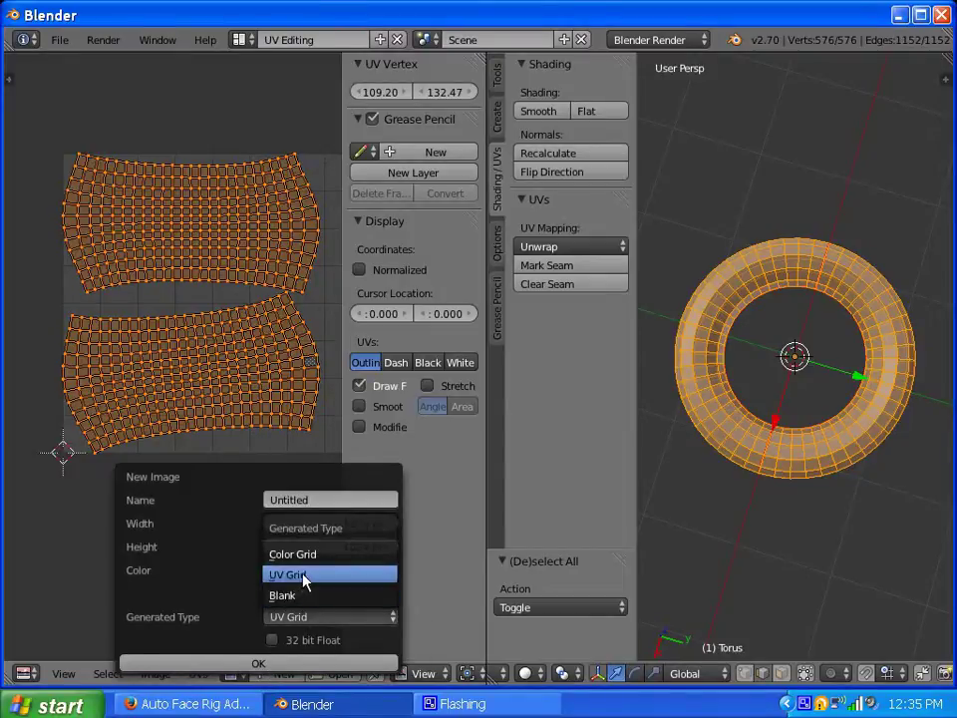
{"action": "left_click", "coordinate": [304, 576]}
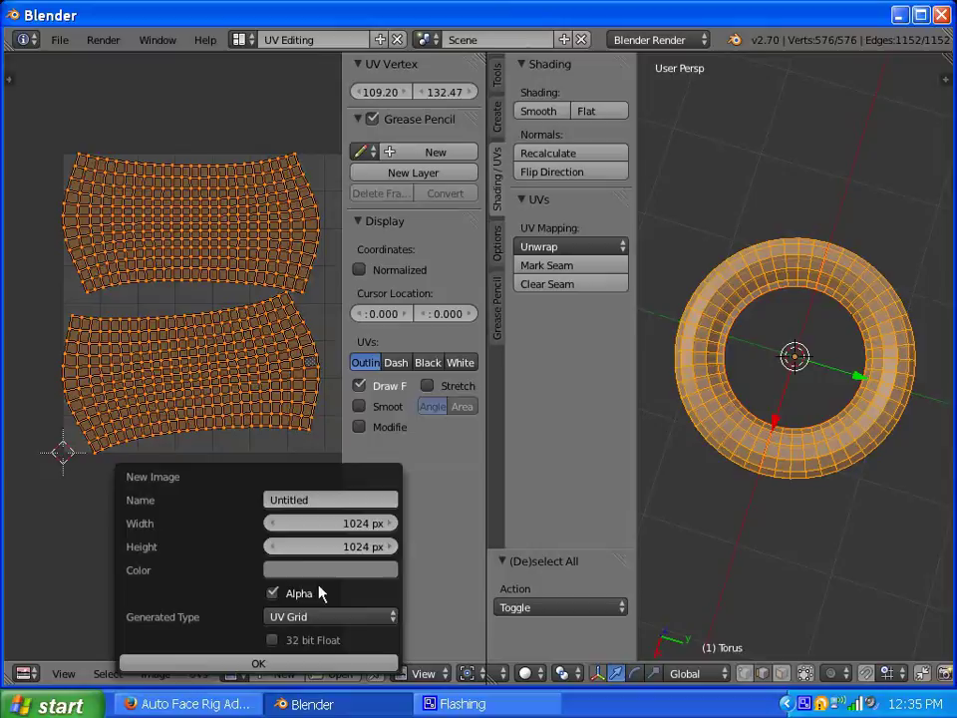
{"action": "left_click", "coordinate": [332, 572]}
{"action": "left_click", "coordinate": [322, 500]}
{"action": "type", "text": "Torus Map"}
{"action": "key", "text": "Return"}
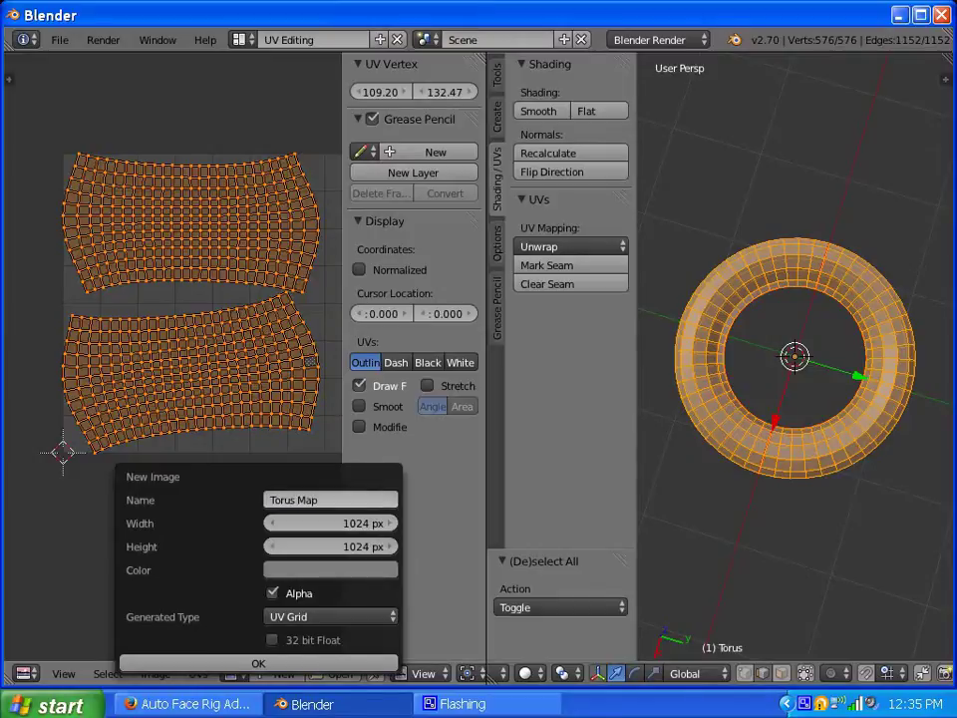
{"action": "left_click", "coordinate": [256, 663]}
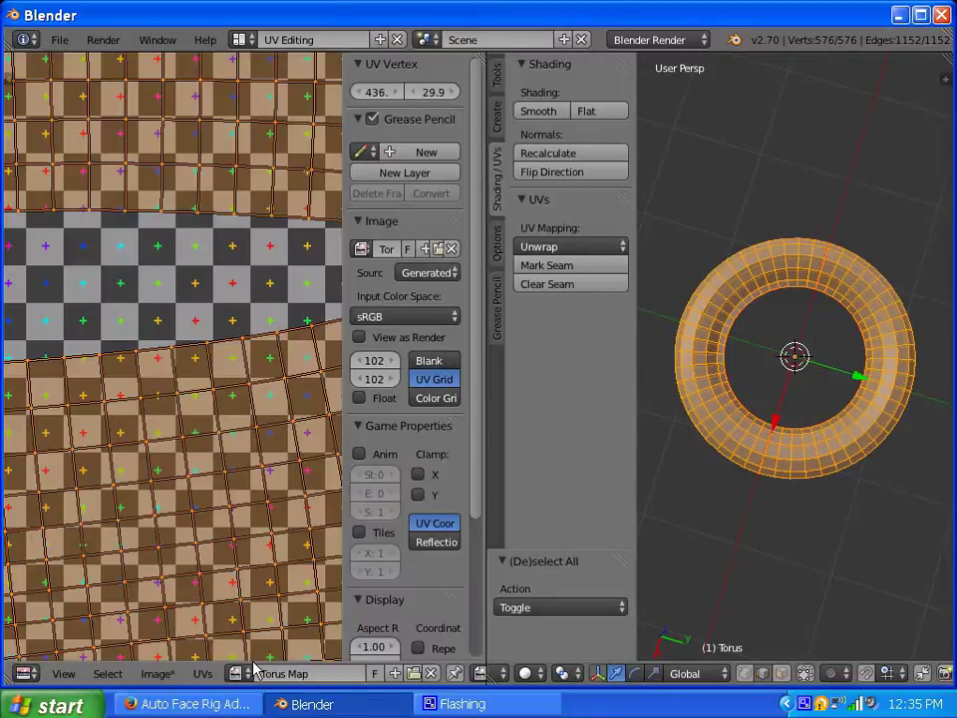
Switch the 3D view to textured shading to display the Torus Map grid on the torus.
{"action": "scroll", "coordinate": [204, 382], "scroll_direction": "down", "scroll_amount": 4}
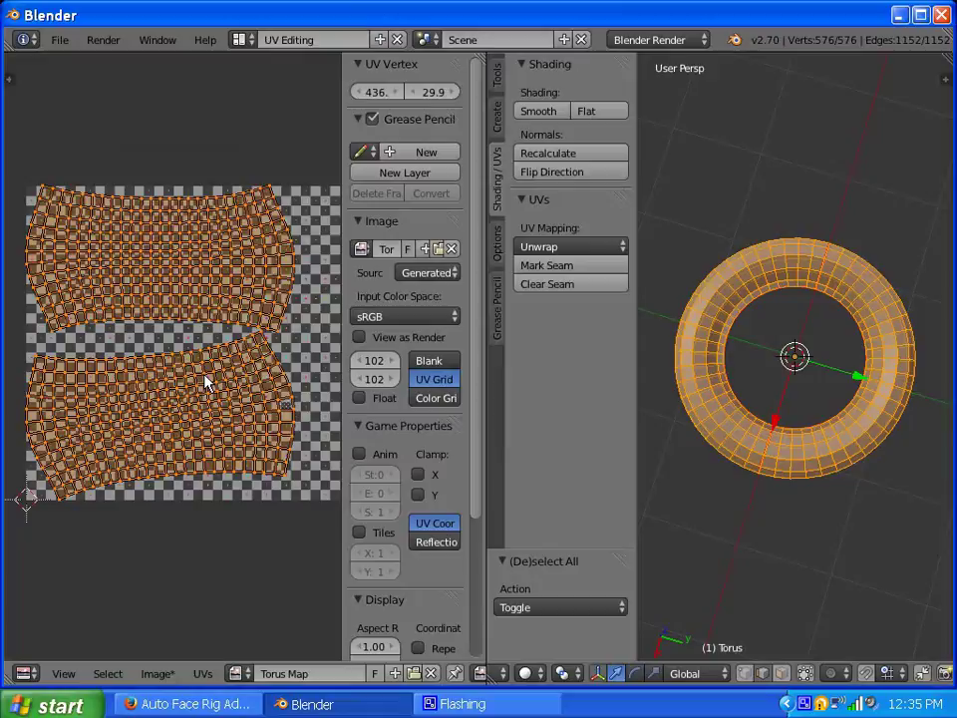
{"action": "scroll", "coordinate": [204, 382], "scroll_direction": "up", "scroll_amount": 1}
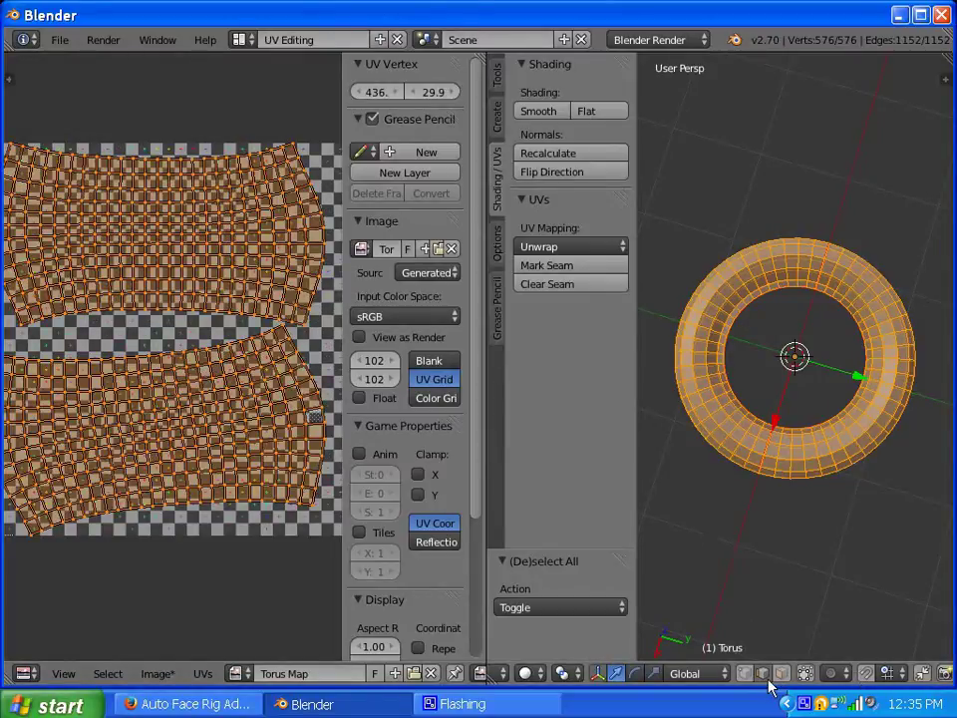
{"action": "scroll", "coordinate": [688, 678], "scroll_direction": "up", "scroll_amount": 3}
{"action": "scroll", "coordinate": [685, 677], "scroll_direction": "up", "scroll_amount": 3}
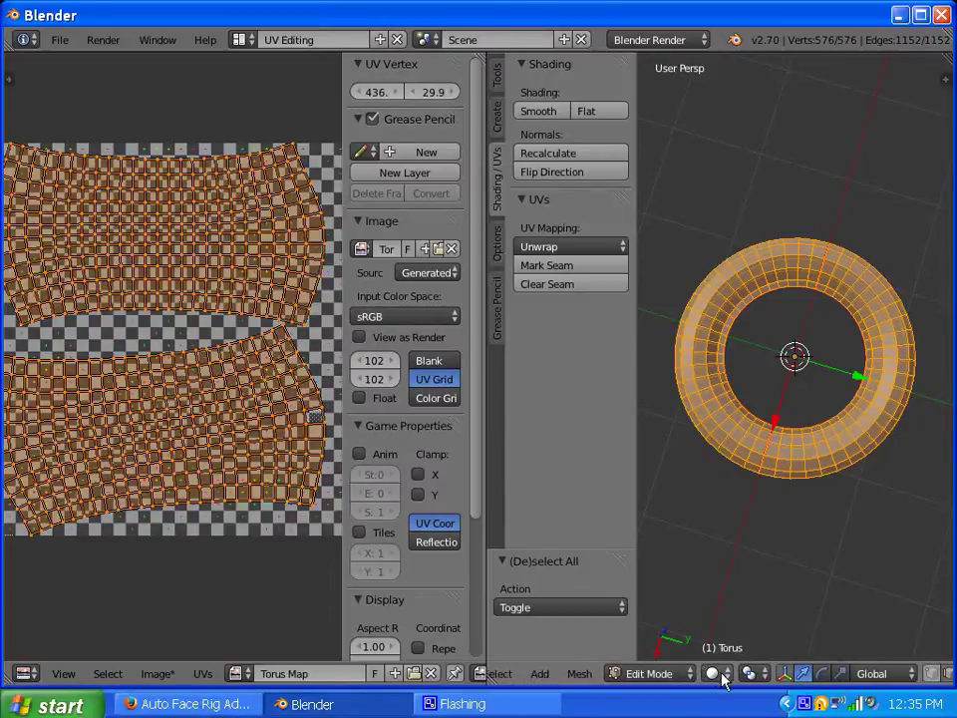
{"action": "left_click", "coordinate": [714, 674]}
{"action": "left_click", "coordinate": [756, 591]}
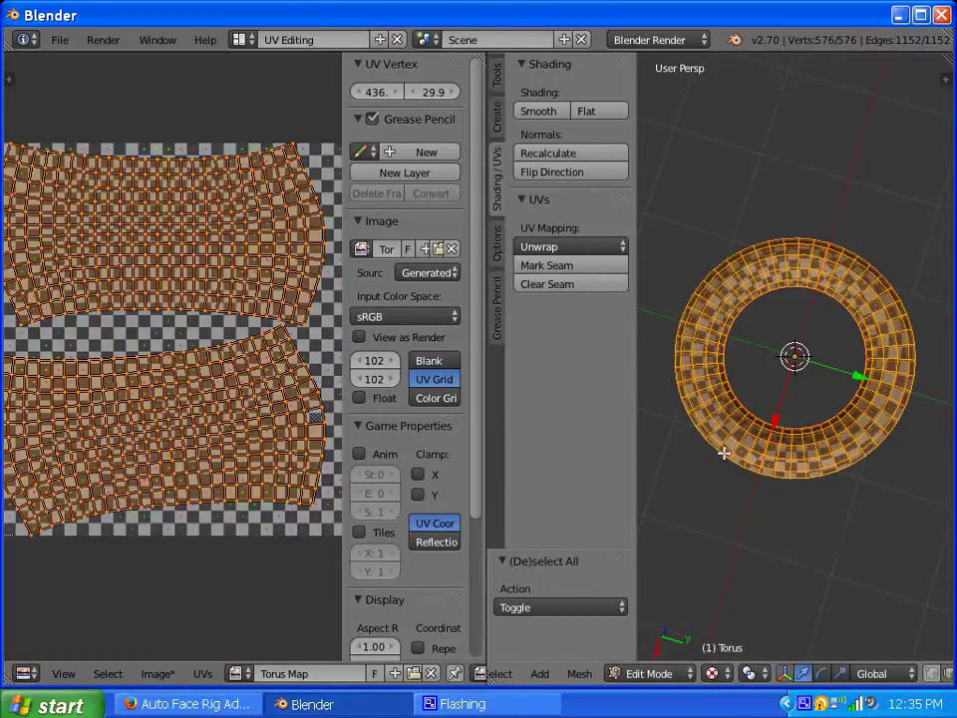
Compare the checker pattern on the torus with the grid beneath the UV islands to check for distortion.
{"action": "scroll", "coordinate": [230, 404], "scroll_direction": "down", "scroll_amount": 3}
{"action": "scroll", "coordinate": [252, 359], "scroll_direction": "down", "scroll_amount": 1}
{"action": "scroll", "coordinate": [754, 436], "scroll_direction": "up", "scroll_amount": 3}
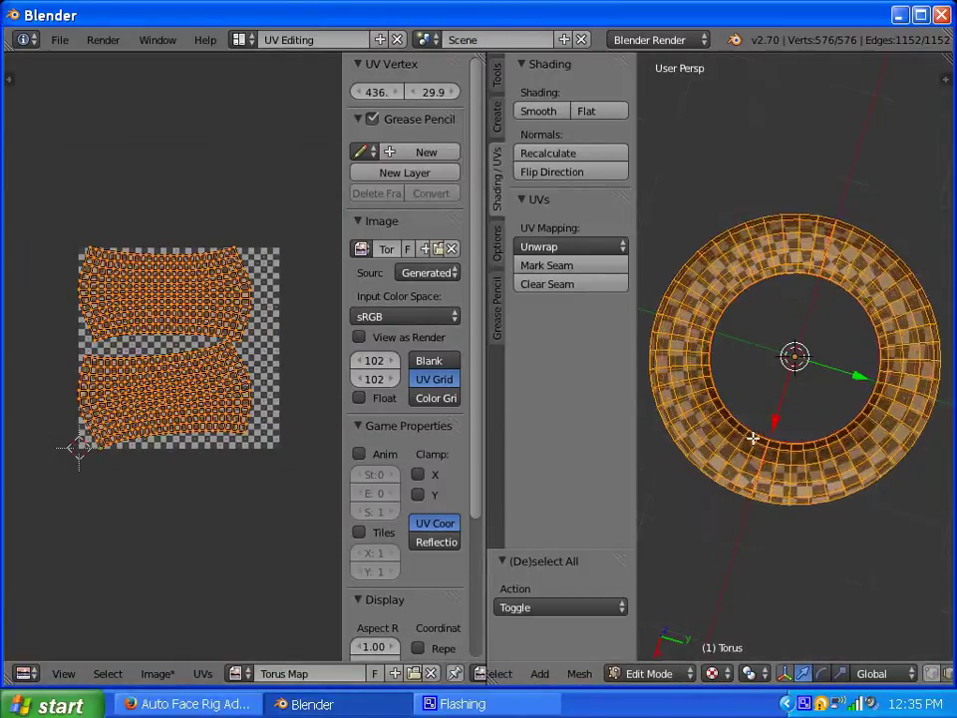
{"action": "scroll", "coordinate": [178, 371], "scroll_direction": "up", "scroll_amount": 7}
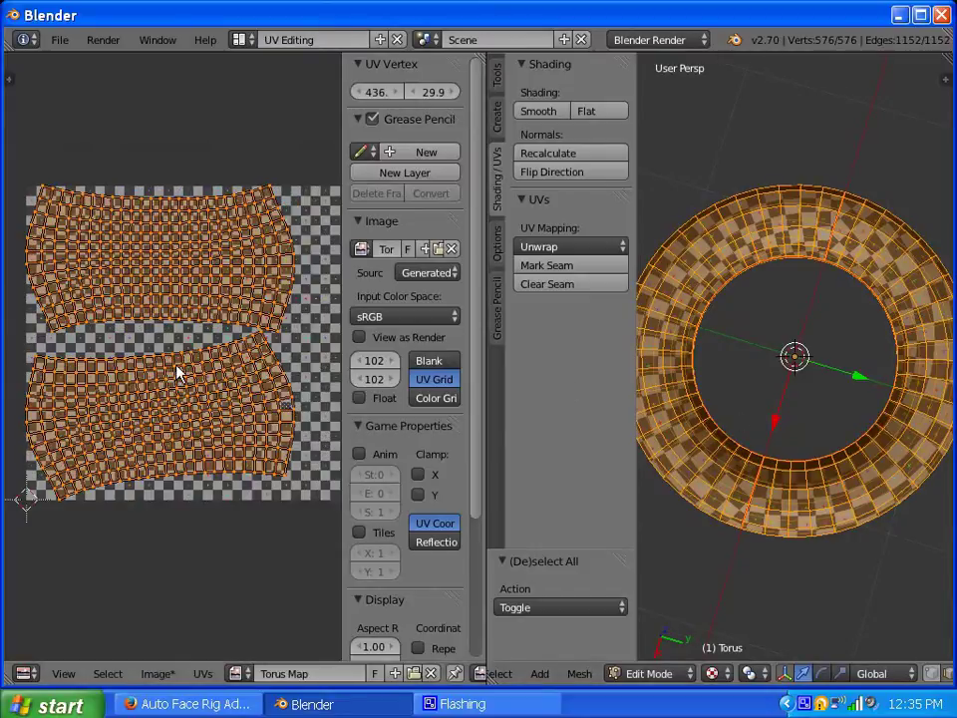
{"action": "scroll", "coordinate": [174, 322], "scroll_direction": "down", "scroll_amount": 4}
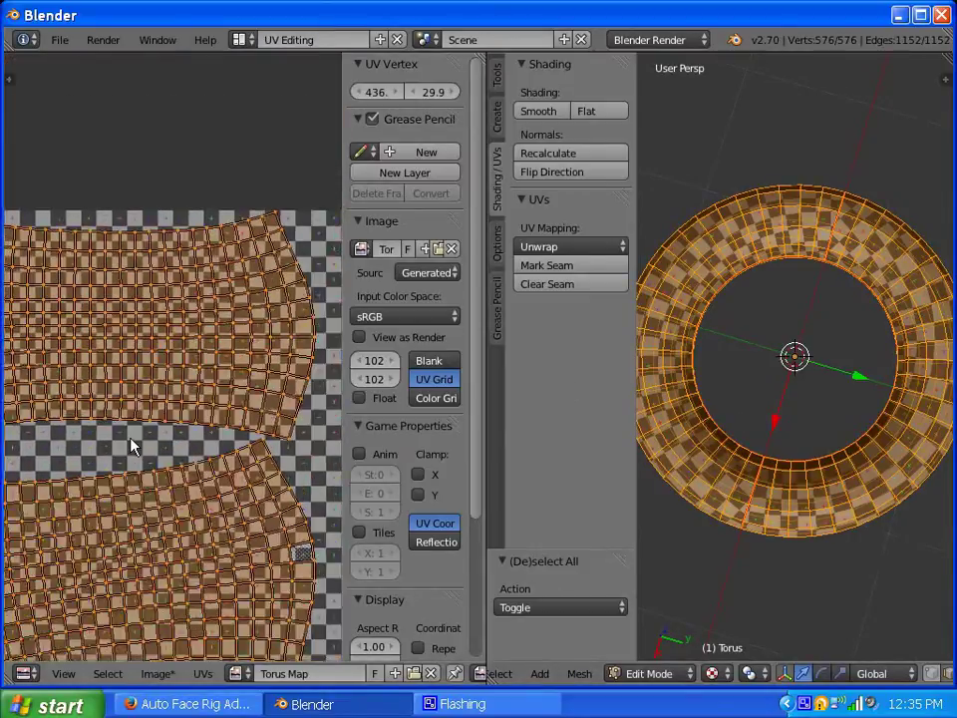
{"action": "scroll", "coordinate": [160, 432], "scroll_direction": "up", "scroll_amount": 4}
{"action": "scroll", "coordinate": [117, 445], "scroll_direction": "up", "scroll_amount": 2}
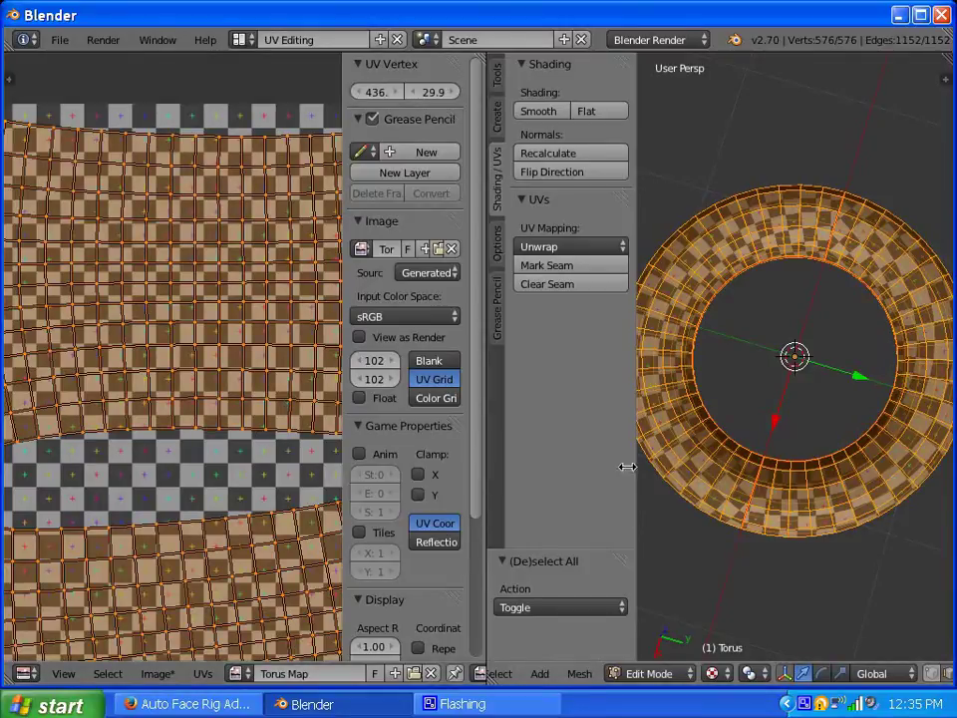
{"action": "scroll", "coordinate": [144, 435], "scroll_direction": "up", "scroll_amount": 1}
{"action": "scroll", "coordinate": [145, 436], "scroll_direction": "up", "scroll_amount": 1}
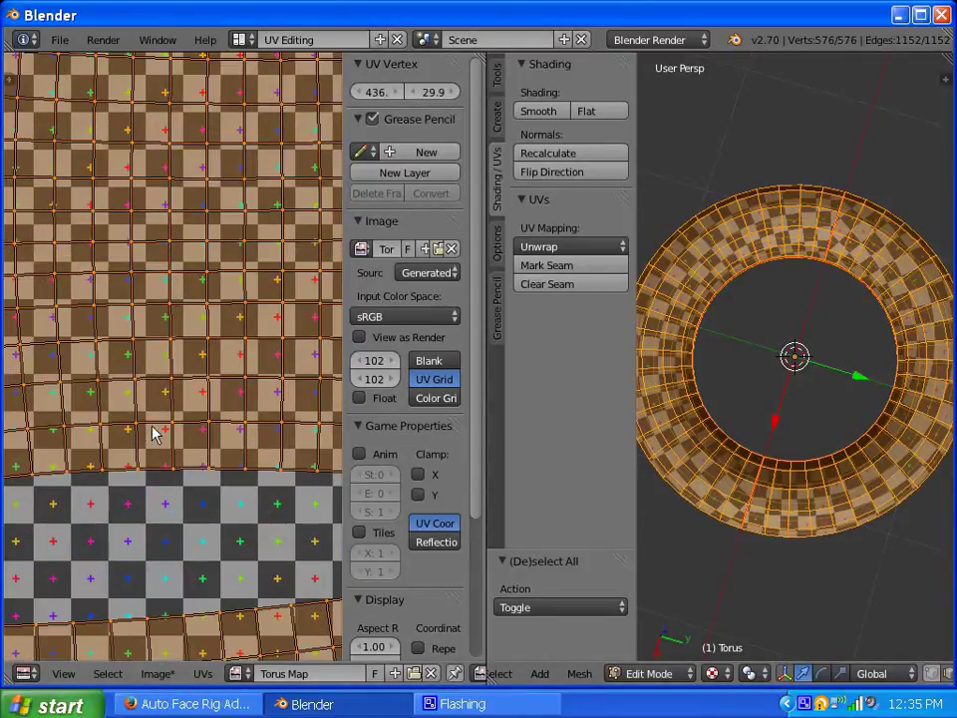
Using edge selection, flatten the upper edge of a bottom-row face in the upper UV island by scaling it to 0 along Y.
{"action": "key", "text": "a"}
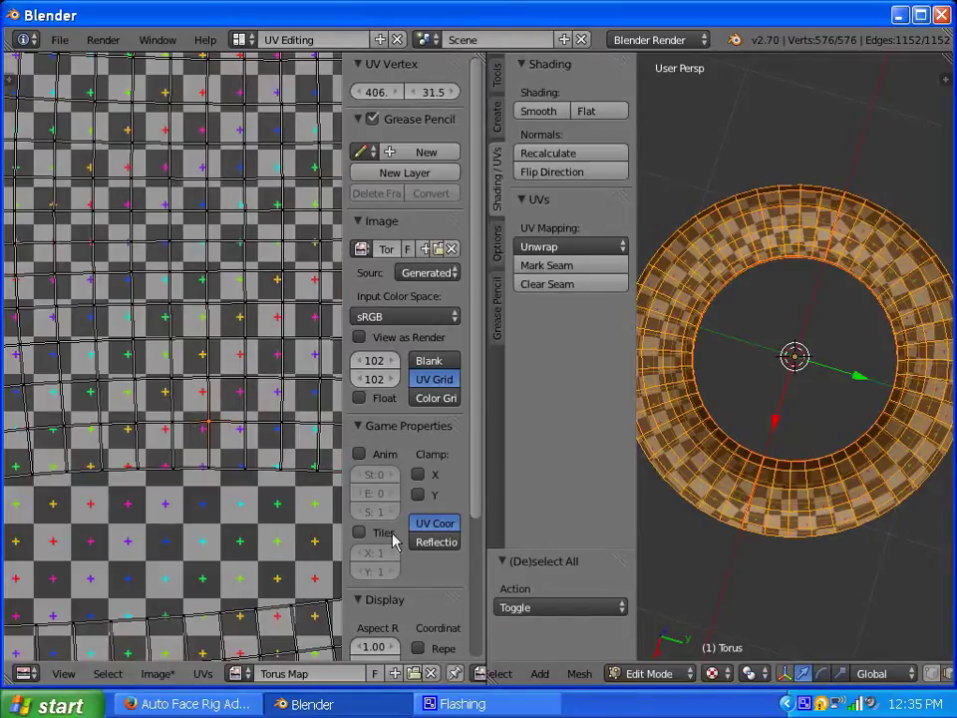
{"action": "scroll", "coordinate": [420, 678], "scroll_direction": "down", "scroll_amount": 3}
{"action": "scroll", "coordinate": [399, 680], "scroll_direction": "down", "scroll_amount": 3}
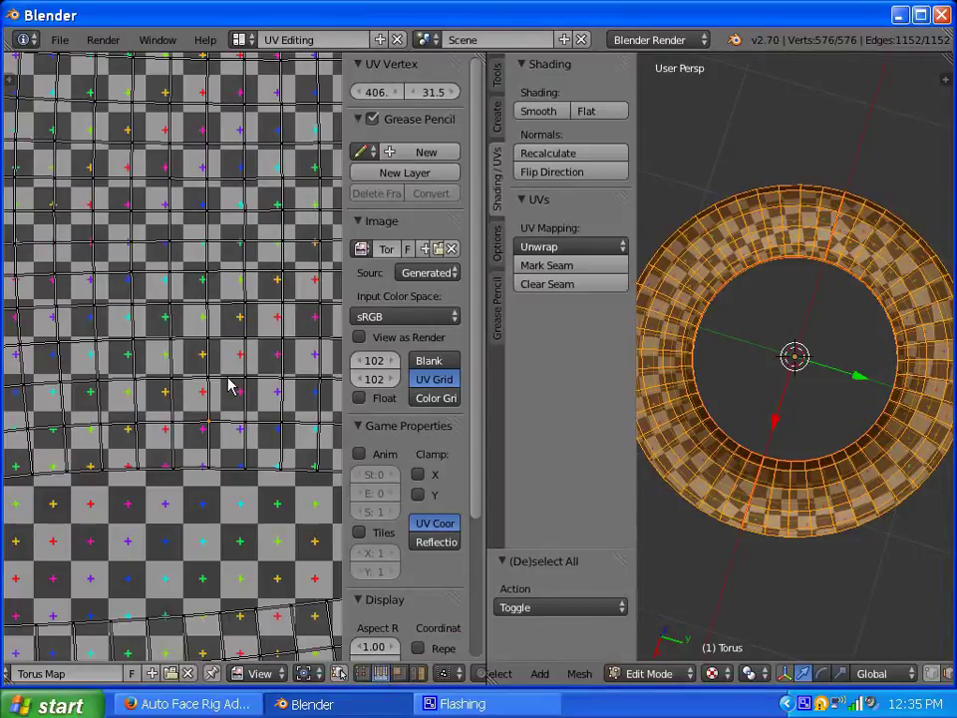
{"action": "key", "text": "ctrl+Tab"}
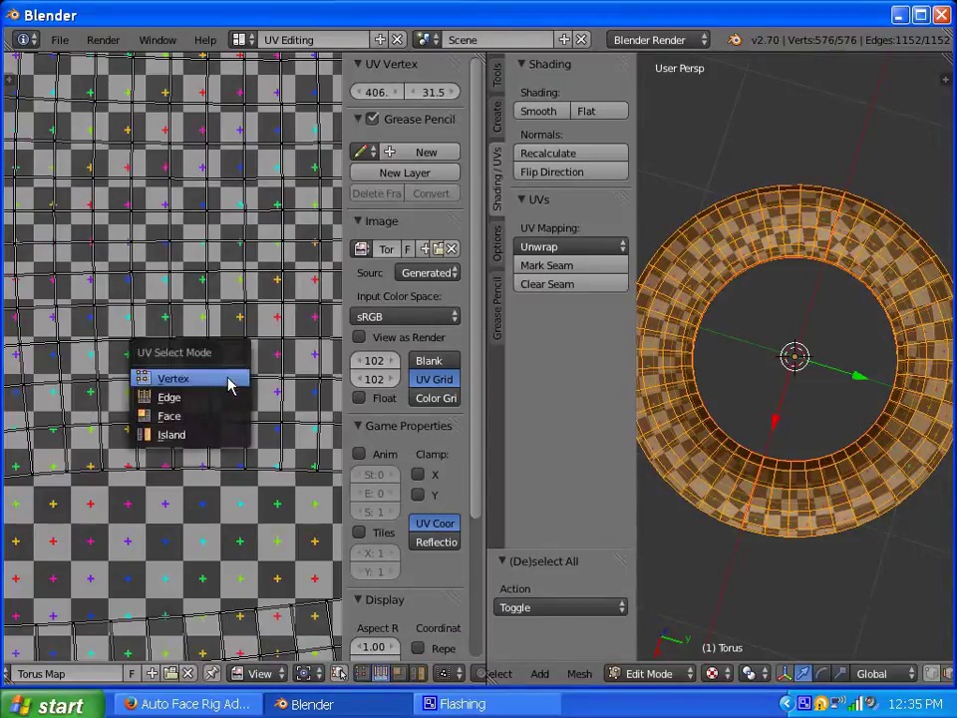
{"action": "left_click", "coordinate": [220, 397]}
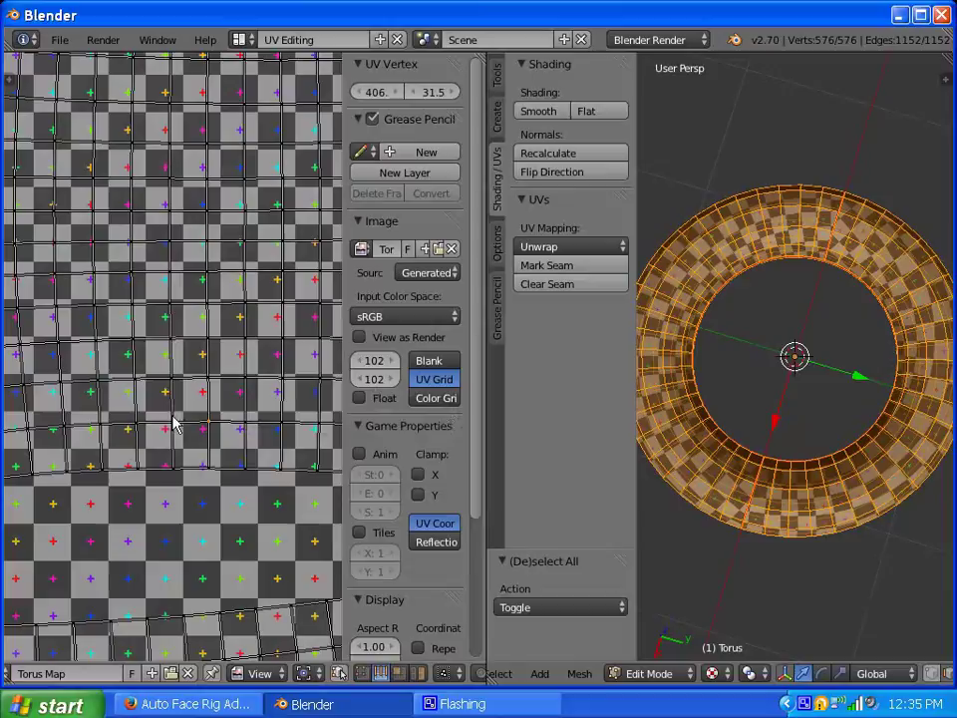
{"action": "left_click", "coordinate": [188, 423]}
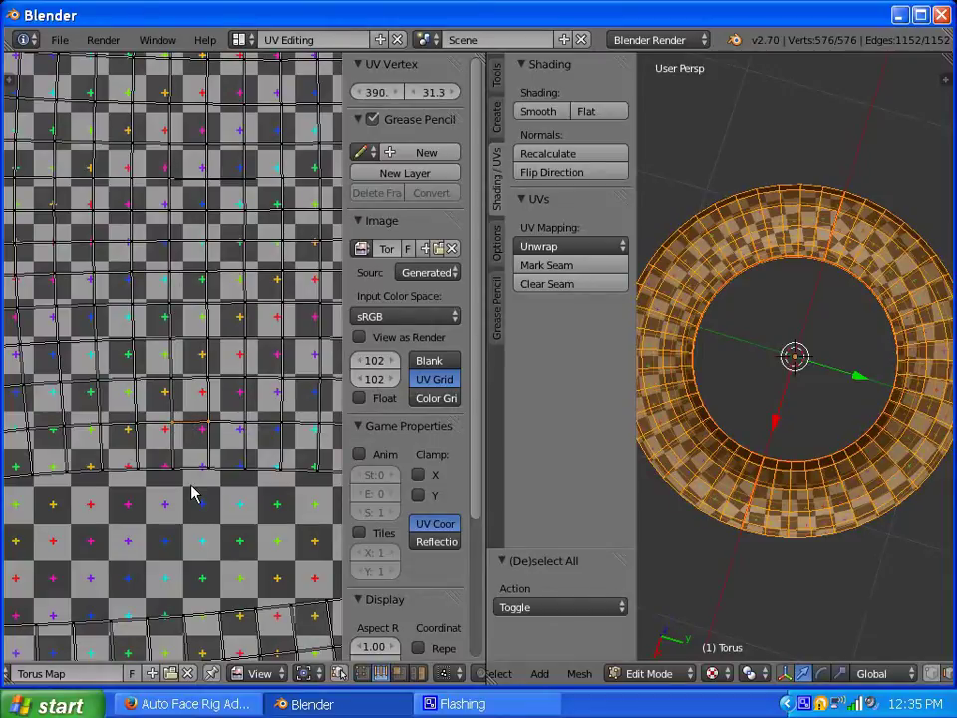
{"action": "key", "text": "s"}
{"action": "type", "text": "y"}
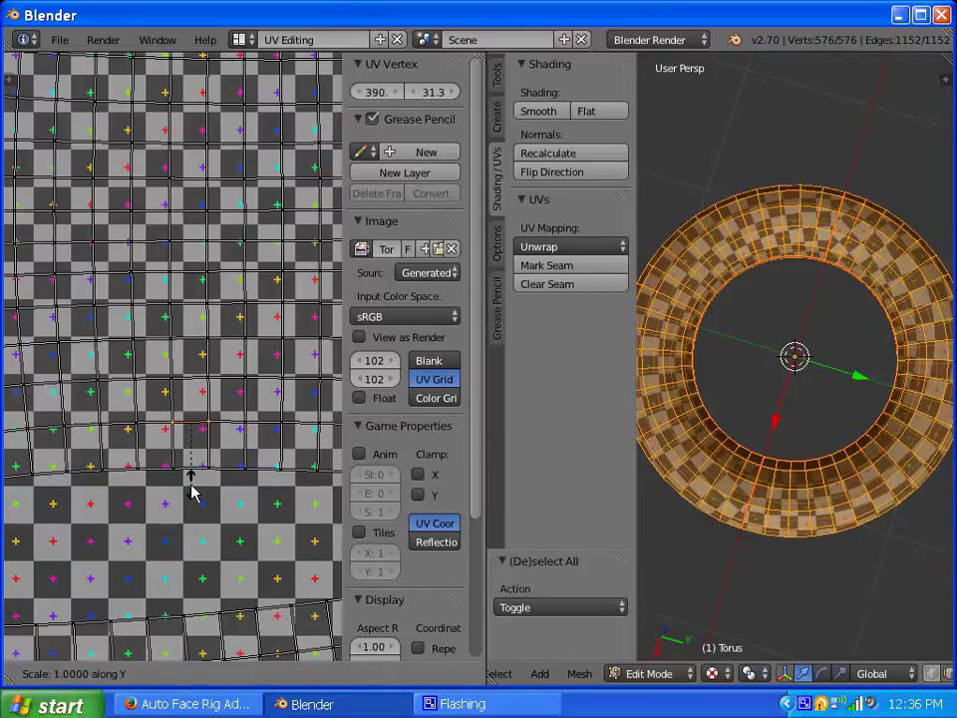
{"action": "type", "text": "0"}
{"action": "key", "text": "Return"}
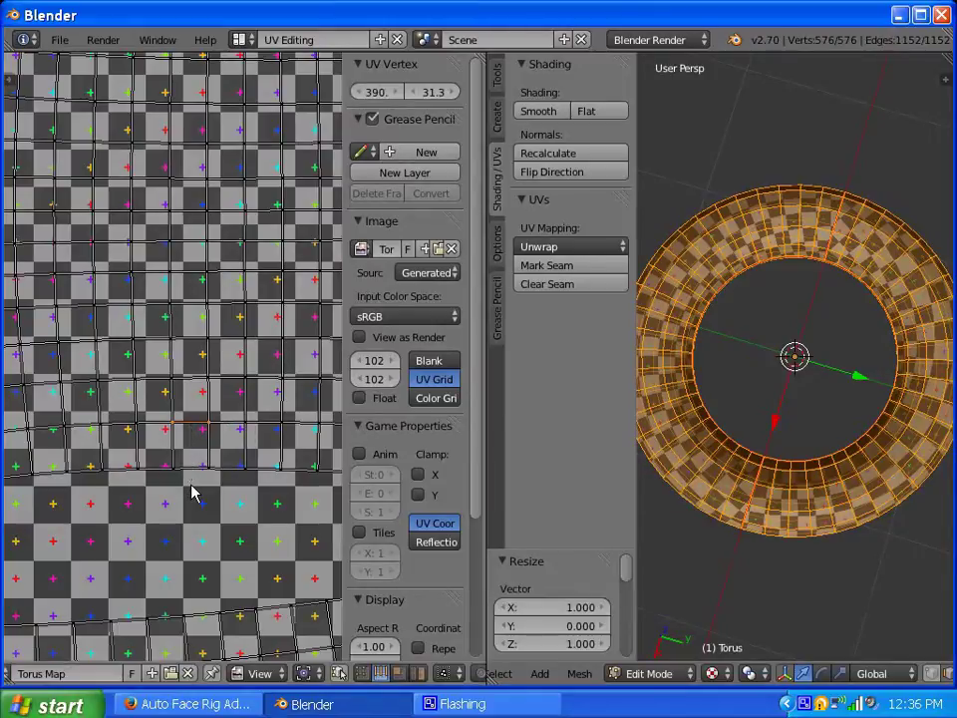
Straighten both side edges of the same bottom-row UV face by scaling each to 0 along X.
{"action": "right_click", "coordinate": [174, 451]}
{"action": "type", "text": "s"}
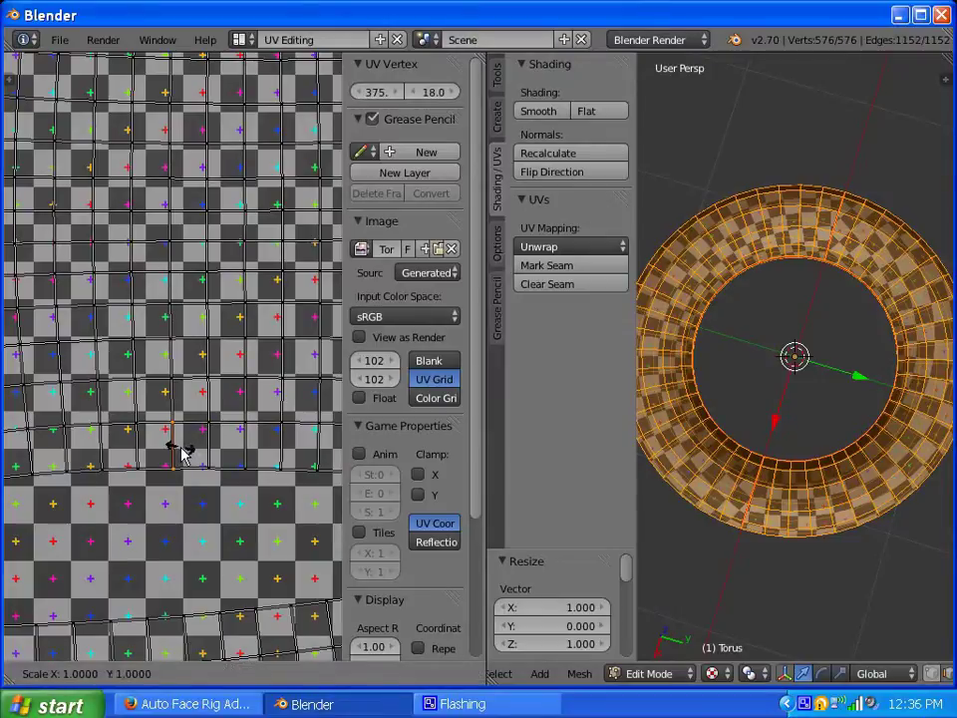
{"action": "type", "text": "x0"}
{"action": "key", "text": "Return"}
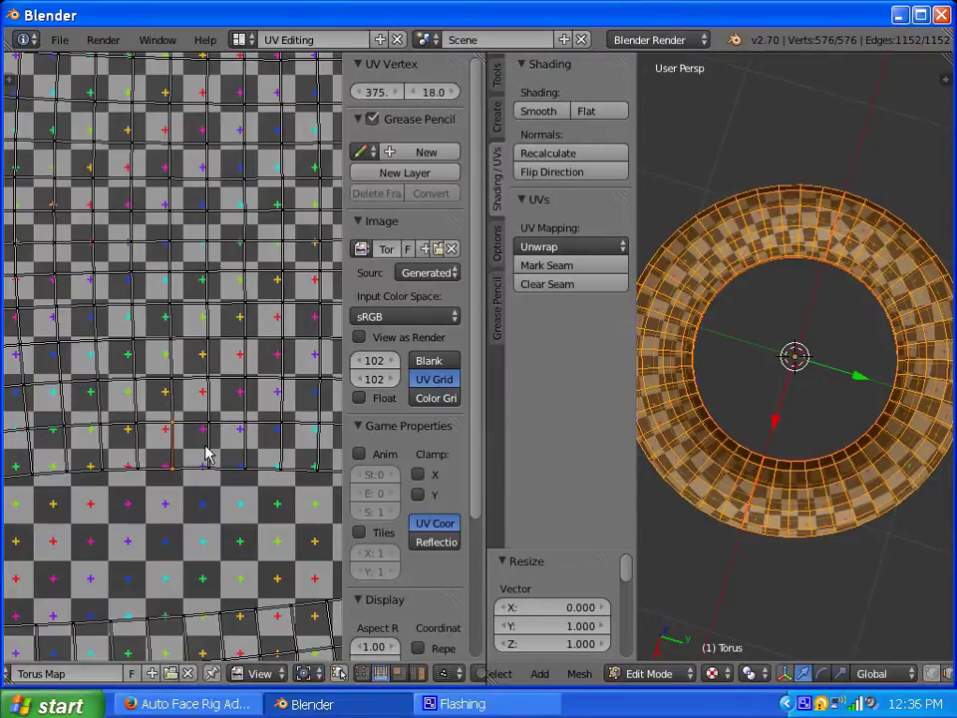
{"action": "right_click", "coordinate": [206, 454]}
{"action": "key", "text": "s"}
{"action": "key", "text": "x"}
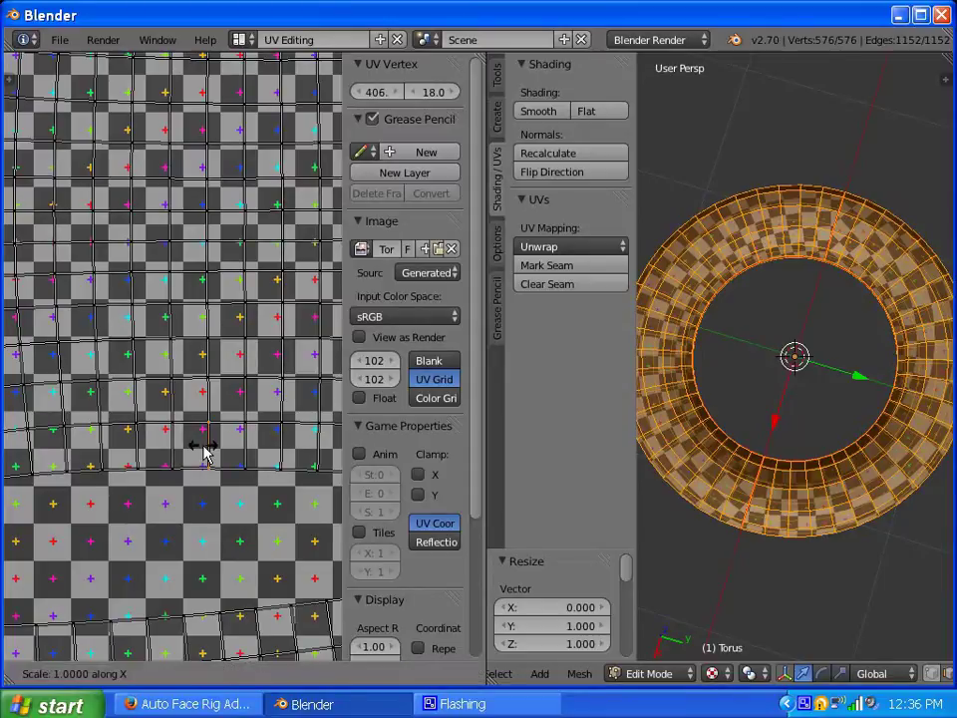
{"action": "key", "text": "0"}
{"action": "key", "text": "Return"}
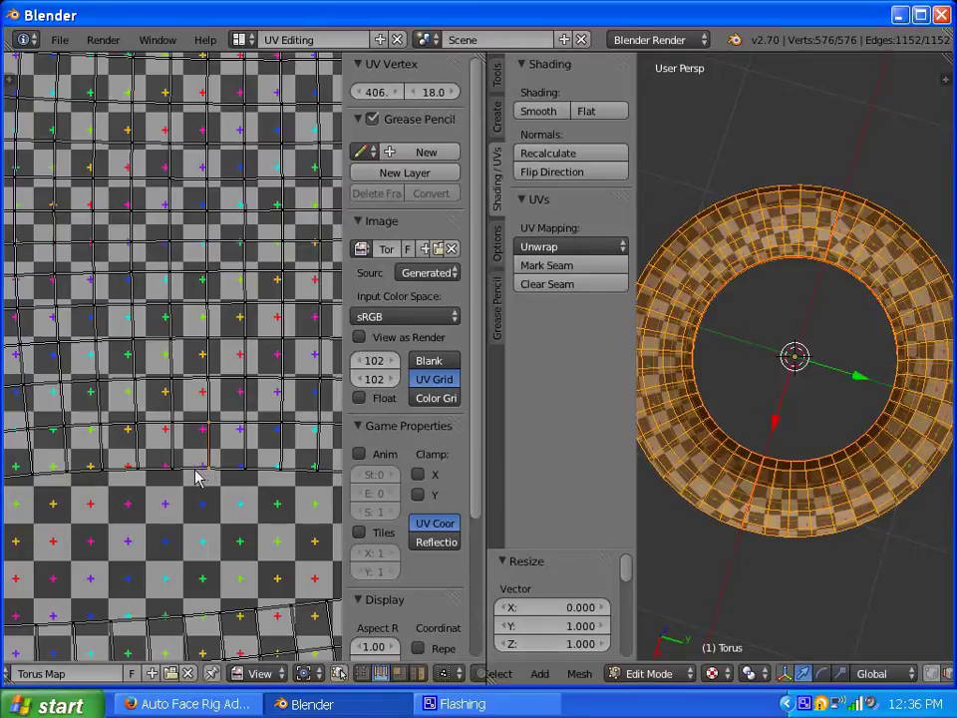
Flatten the lower edge of that UV face by scaling it to 0 along Y.
{"action": "right_click", "coordinate": [196, 477]}
{"action": "key", "text": "s"}
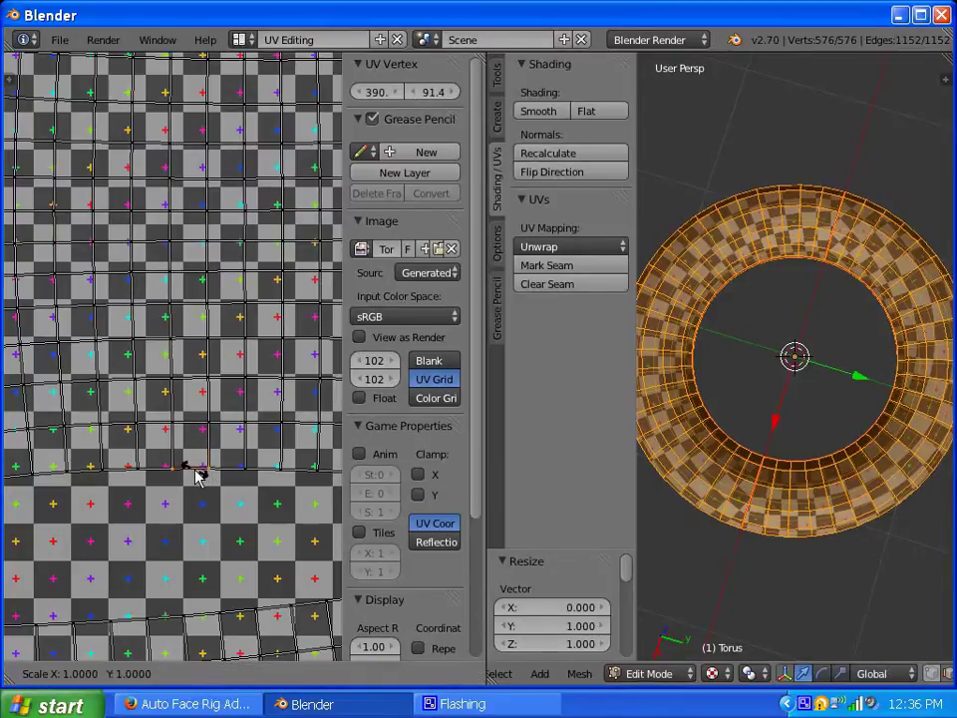
{"action": "key", "text": "y"}
{"action": "key", "text": "0"}
{"action": "key", "text": "Return"}
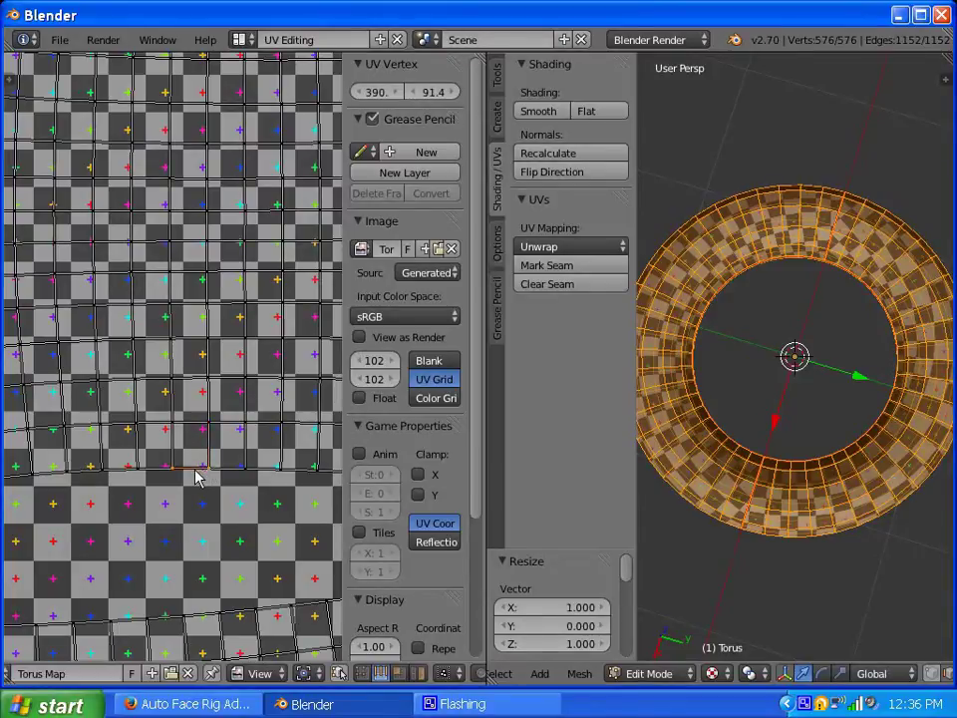
Select the squared face in face selection mode and unwrap the upper island with Follow Active Quads using Length Average.
{"action": "left_click", "coordinate": [398, 674]}
{"action": "left_click", "coordinate": [186, 454]}
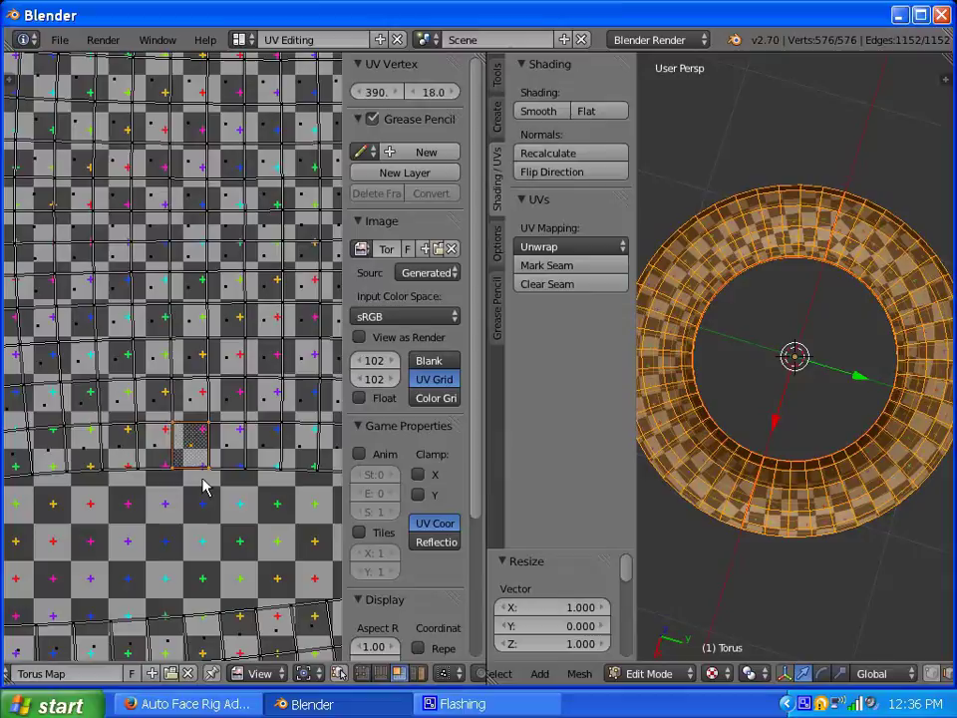
{"action": "scroll", "coordinate": [195, 497], "scroll_direction": "down", "scroll_amount": 3}
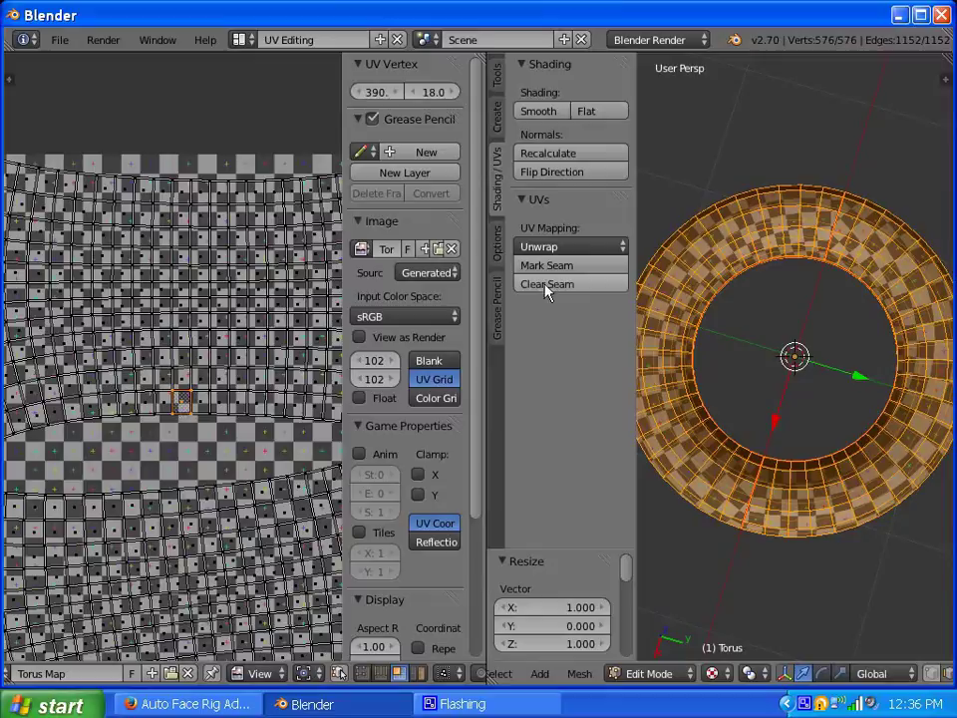
{"action": "left_click", "coordinate": [553, 249]}
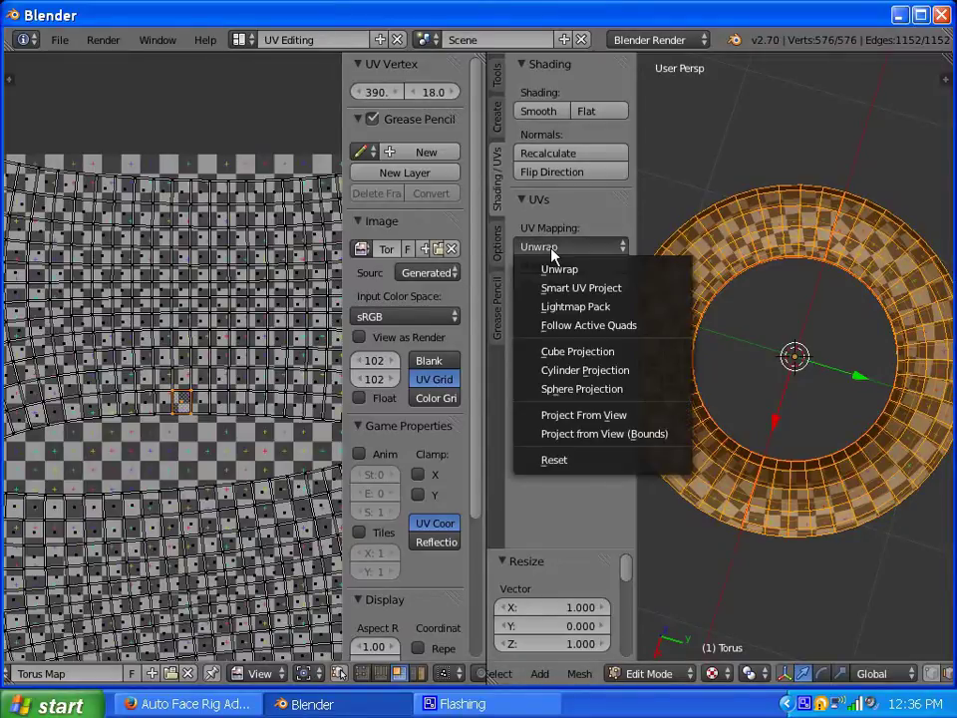
{"action": "left_click", "coordinate": [566, 327]}
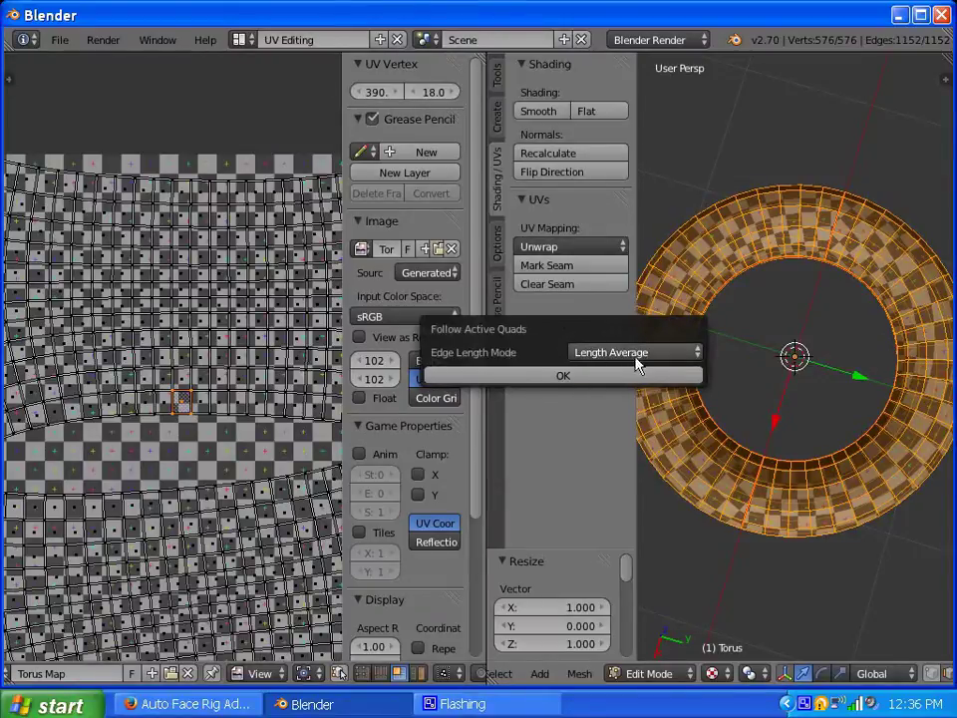
{"action": "left_click", "coordinate": [572, 378]}
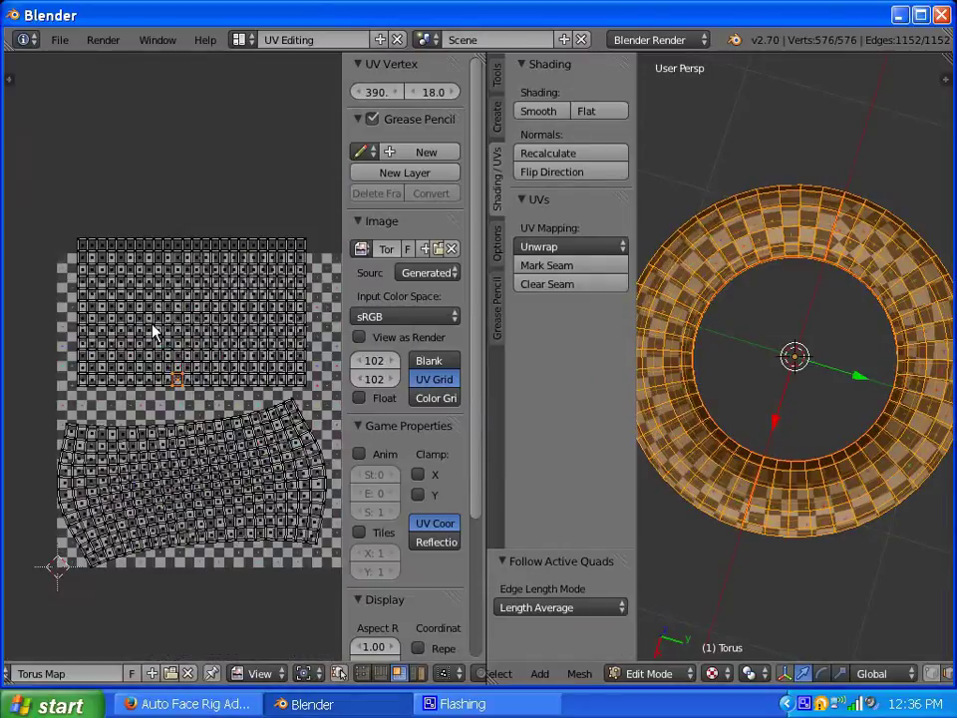
Compare the layout of the upper UV island with the lower island over the grid.
{"action": "scroll", "coordinate": [192, 316], "scroll_direction": "down", "scroll_amount": 2}
{"action": "scroll", "coordinate": [192, 317], "scroll_direction": "up", "scroll_amount": 3}
{"action": "scroll", "coordinate": [192, 316], "scroll_direction": "down", "scroll_amount": 3}
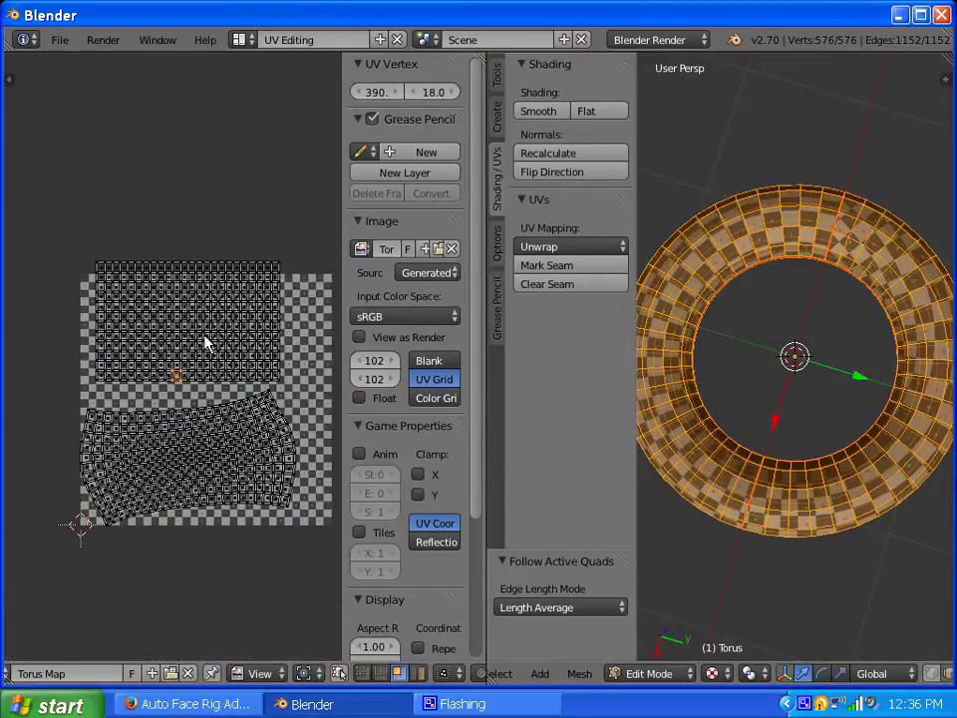
{"action": "scroll", "coordinate": [204, 342], "scroll_direction": "up", "scroll_amount": 4}
{"action": "scroll", "coordinate": [199, 437], "scroll_direction": "down", "scroll_amount": 2}
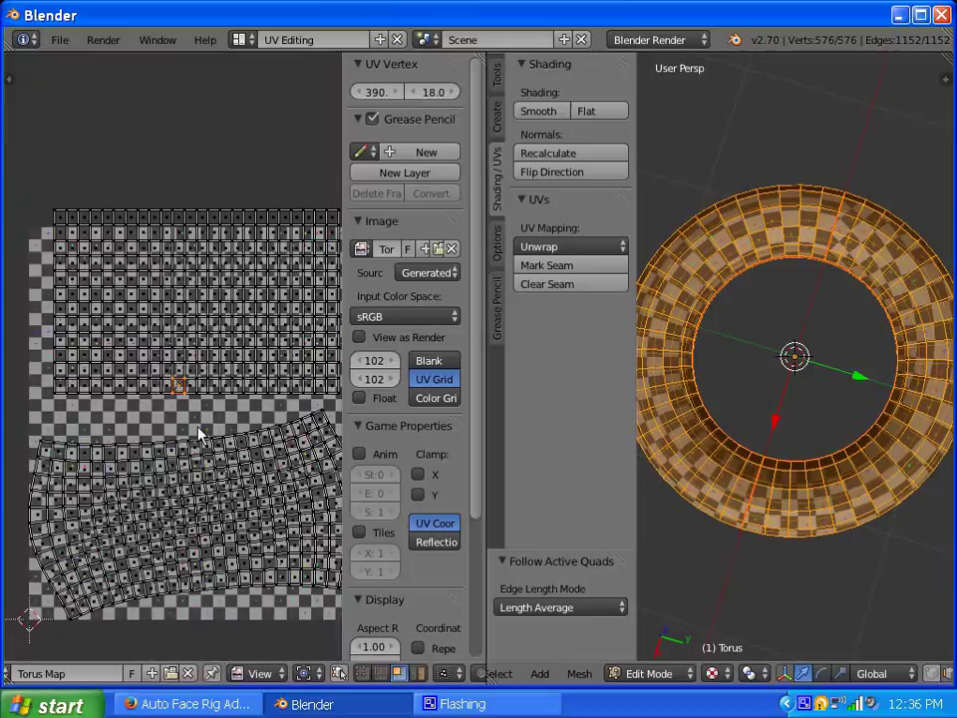
{"action": "scroll", "coordinate": [203, 426], "scroll_direction": "up", "scroll_amount": 2}
{"action": "scroll", "coordinate": [224, 444], "scroll_direction": "down", "scroll_amount": 2}
{"action": "scroll", "coordinate": [213, 473], "scroll_direction": "up", "scroll_amount": 3}
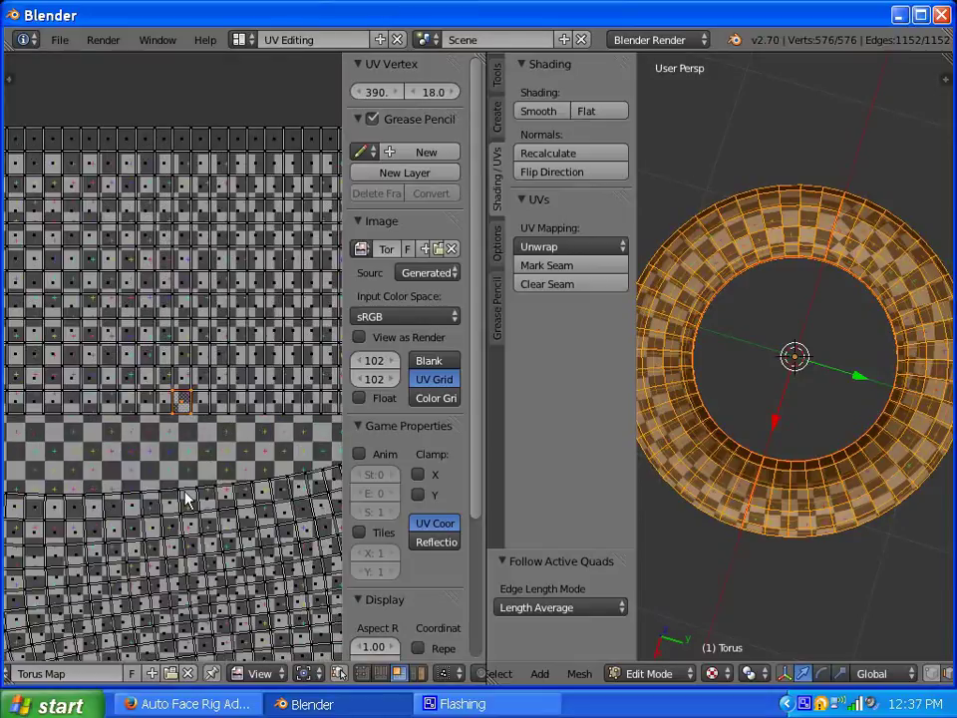
Flatten the upper and lower edges of a top-row face in the lower UV island by scaling each to 0 along Y.
{"action": "right_click", "coordinate": [186, 499]}
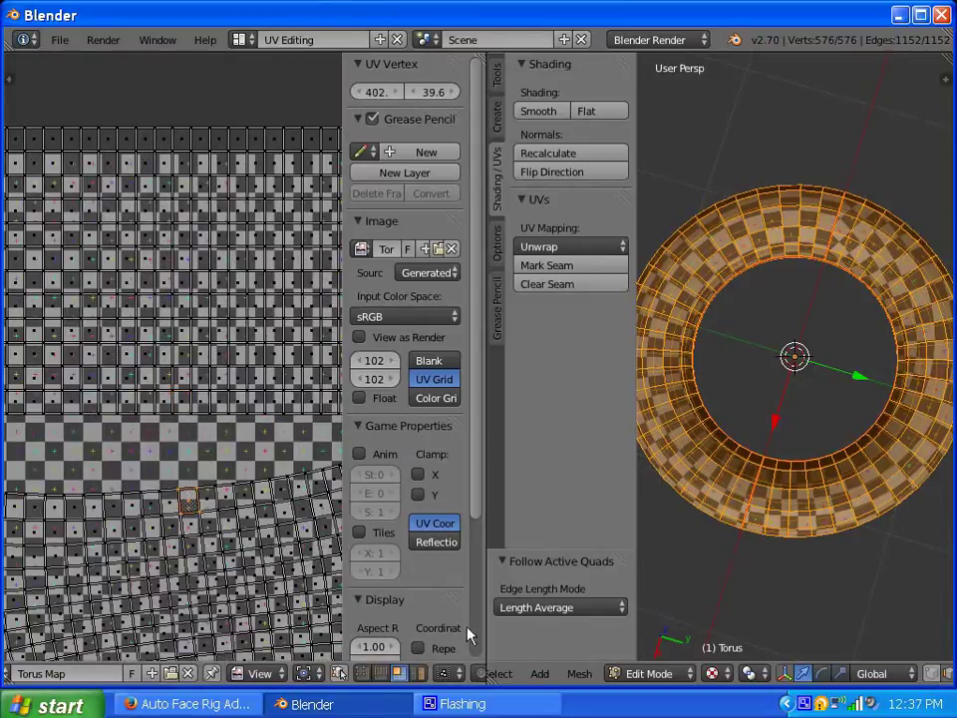
{"action": "key", "text": "ctrl+Tab"}
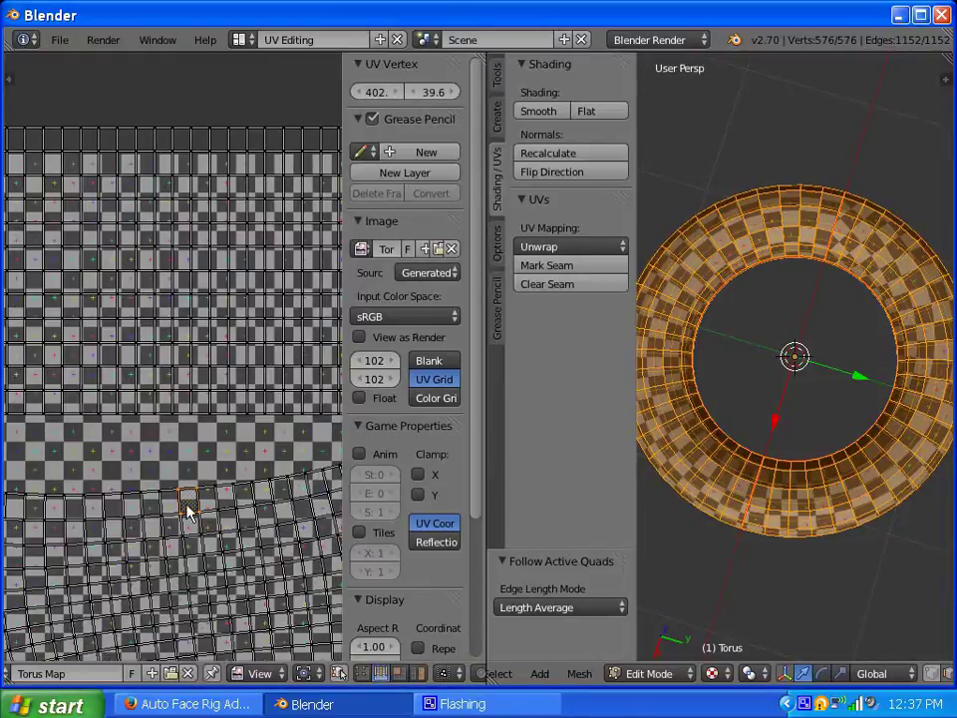
{"action": "right_click", "coordinate": [187, 507]}
{"action": "key", "text": "s"}
{"action": "key", "text": "y"}
{"action": "key", "text": "0"}
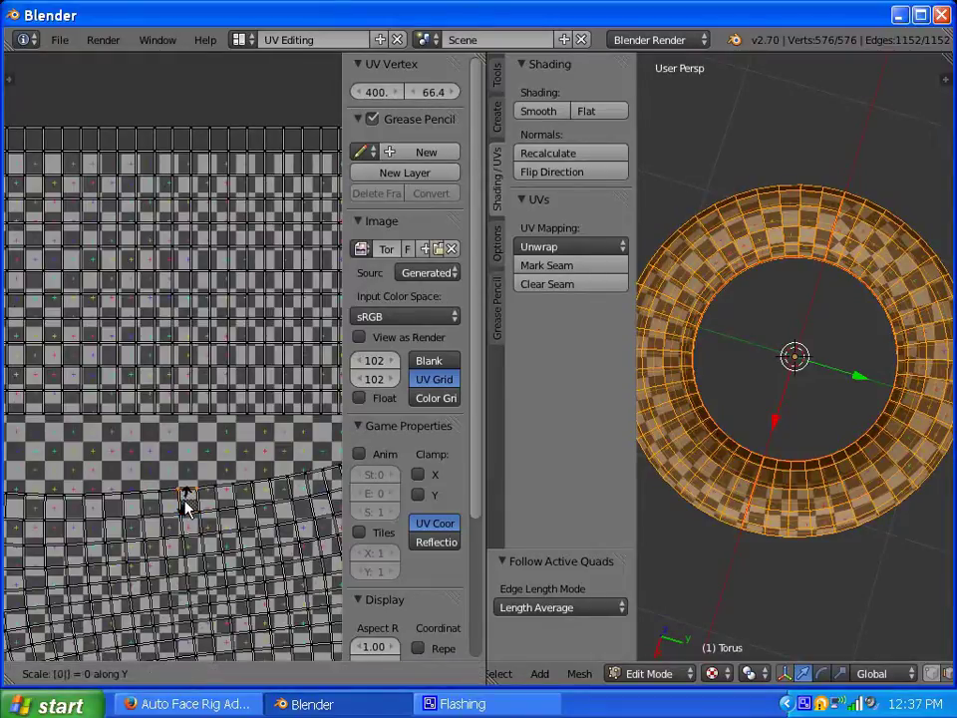
{"action": "key", "text": "Return"}
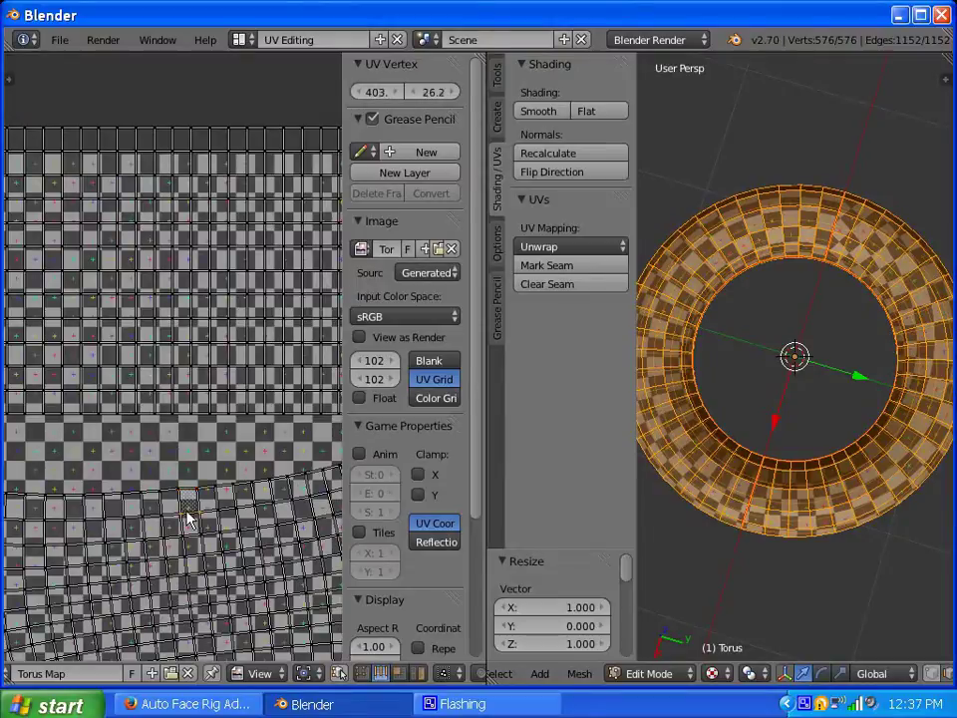
{"action": "key", "text": "s"}
{"action": "key", "text": "y"}
{"action": "key", "text": "0"}
{"action": "key", "text": "Return"}
Straighten both side edges of the lower island's top-row face by scaling each to 0 along X.
{"action": "right_click", "coordinate": [199, 511]}
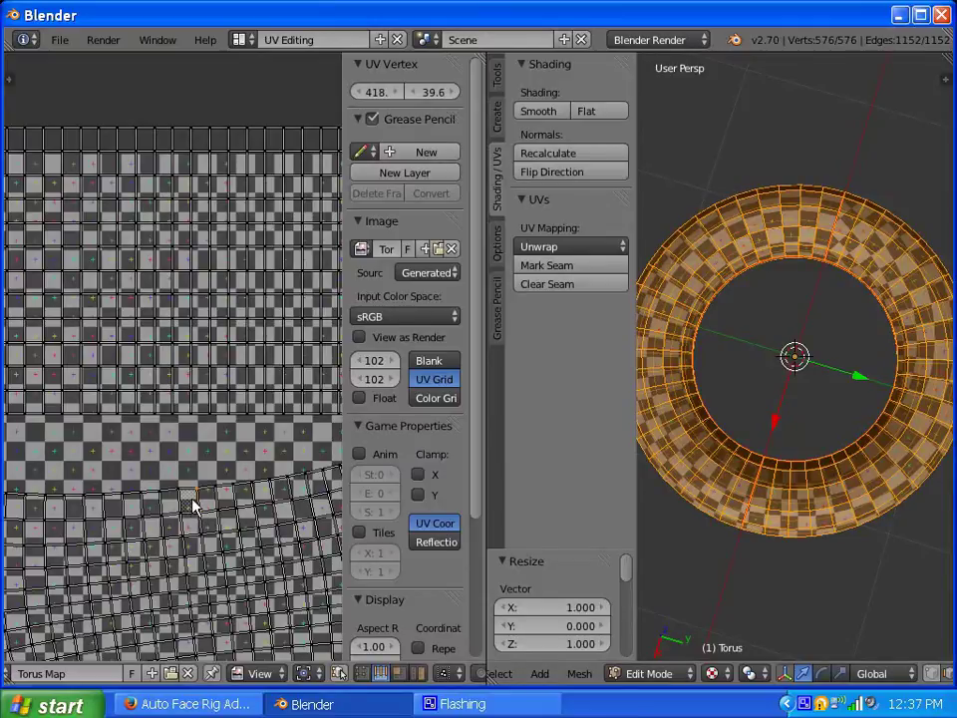
{"action": "type", "text": "sx"}
{"action": "type", "text": "0"}
{"action": "key", "text": "Return"}
{"action": "key", "text": "s"}
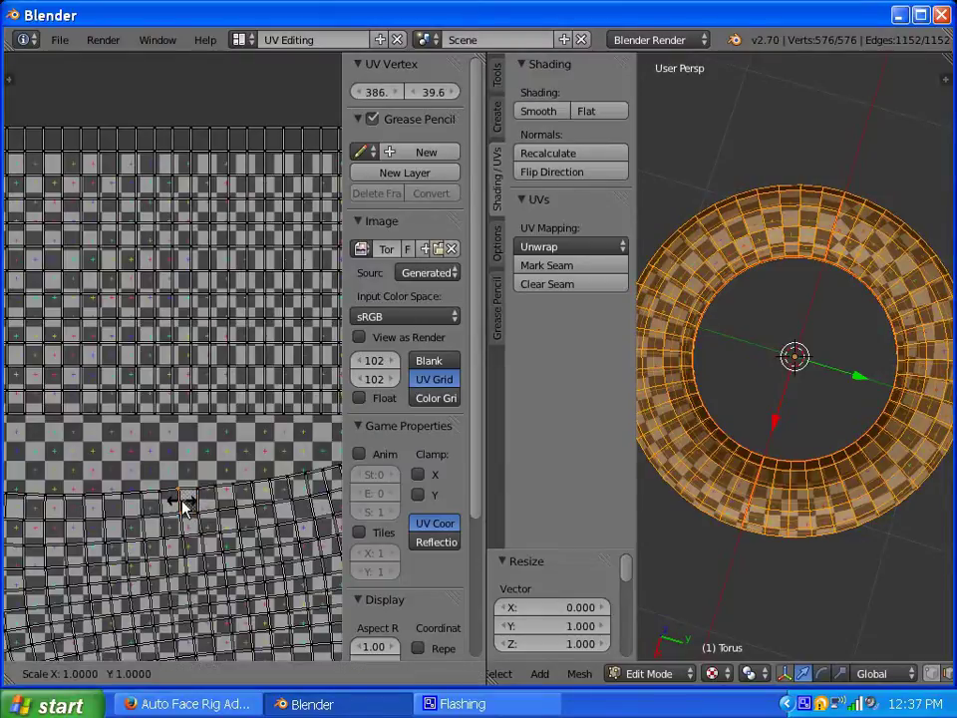
{"action": "type", "text": "x"}
{"action": "type", "text": "0"}
{"action": "key", "text": "Return"}
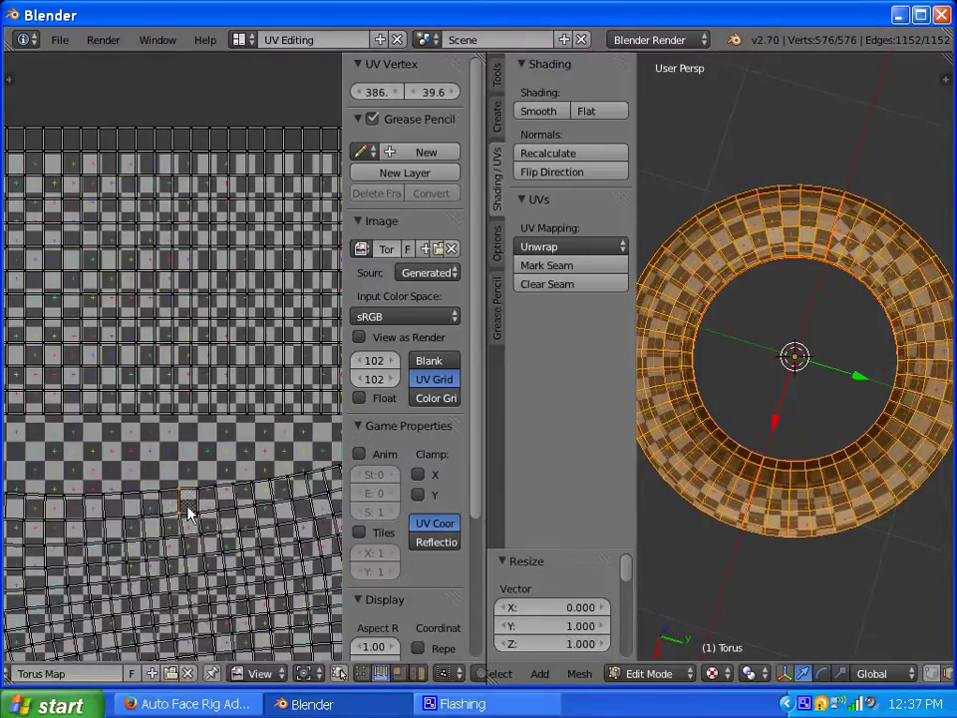
Make the lower island's squared face active in face selection mode and apply Follow Active Quads with Length Average.
{"action": "left_click", "coordinate": [399, 673]}
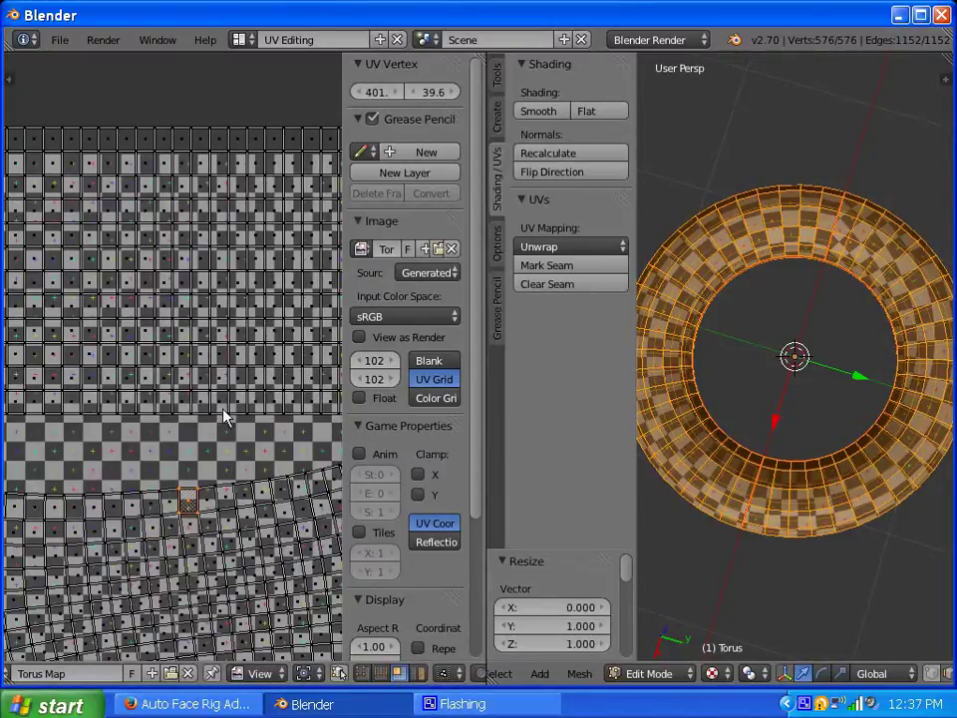
{"action": "left_click", "coordinate": [573, 249]}
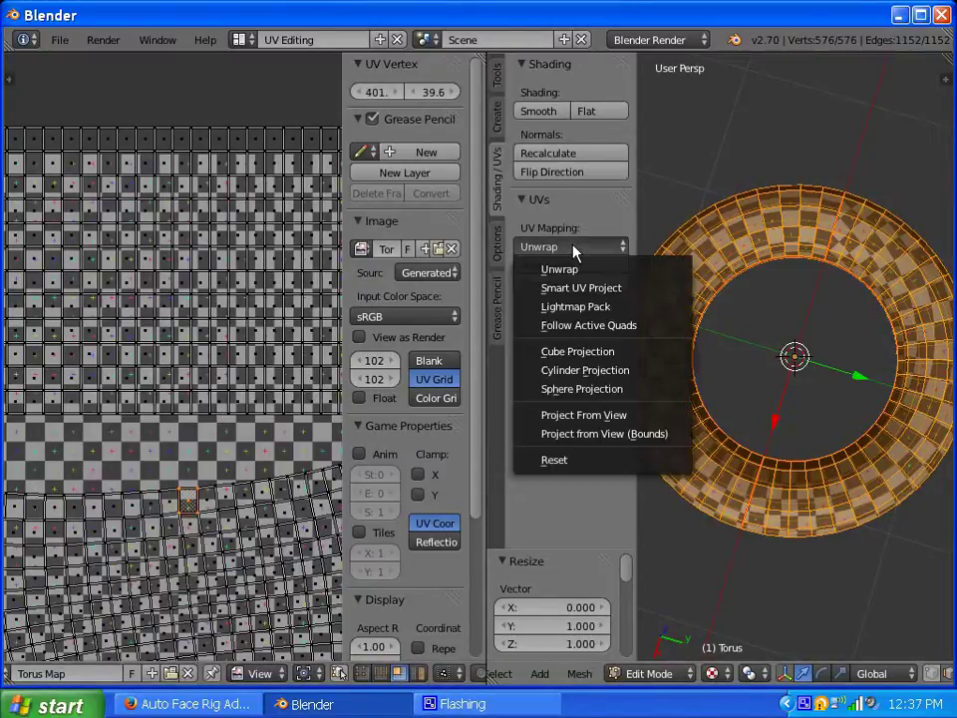
{"action": "left_click", "coordinate": [586, 325]}
{"action": "left_click", "coordinate": [565, 376]}
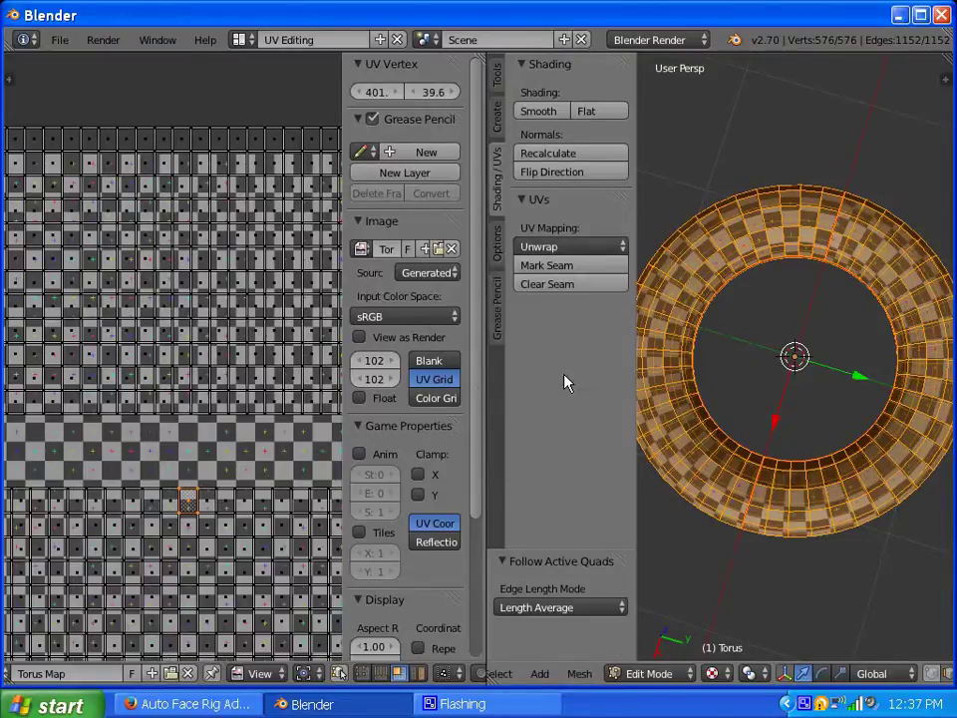
Select all UVs of both islands and equalize their relative size with Average Islands Scale.
{"action": "scroll", "coordinate": [190, 474], "scroll_direction": "down", "scroll_amount": 2}
{"action": "scroll", "coordinate": [190, 474], "scroll_direction": "up", "scroll_amount": 1}
{"action": "scroll", "coordinate": [191, 475], "scroll_direction": "down", "scroll_amount": 1}
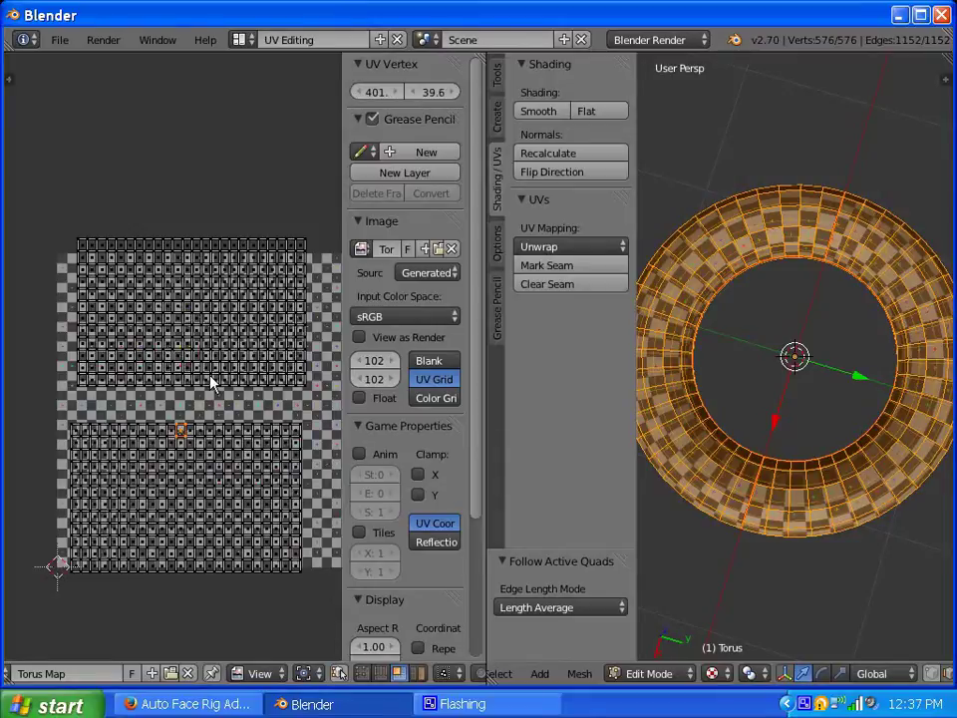
{"action": "key", "text": "a"}
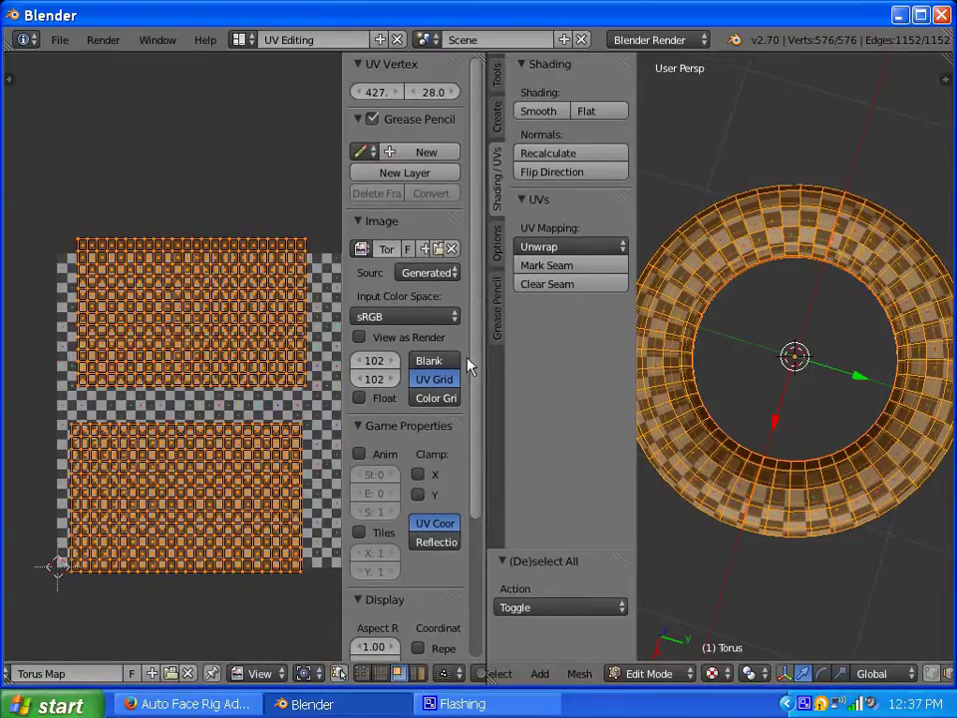
{"action": "scroll", "coordinate": [149, 674], "scroll_direction": "up", "scroll_amount": 5}
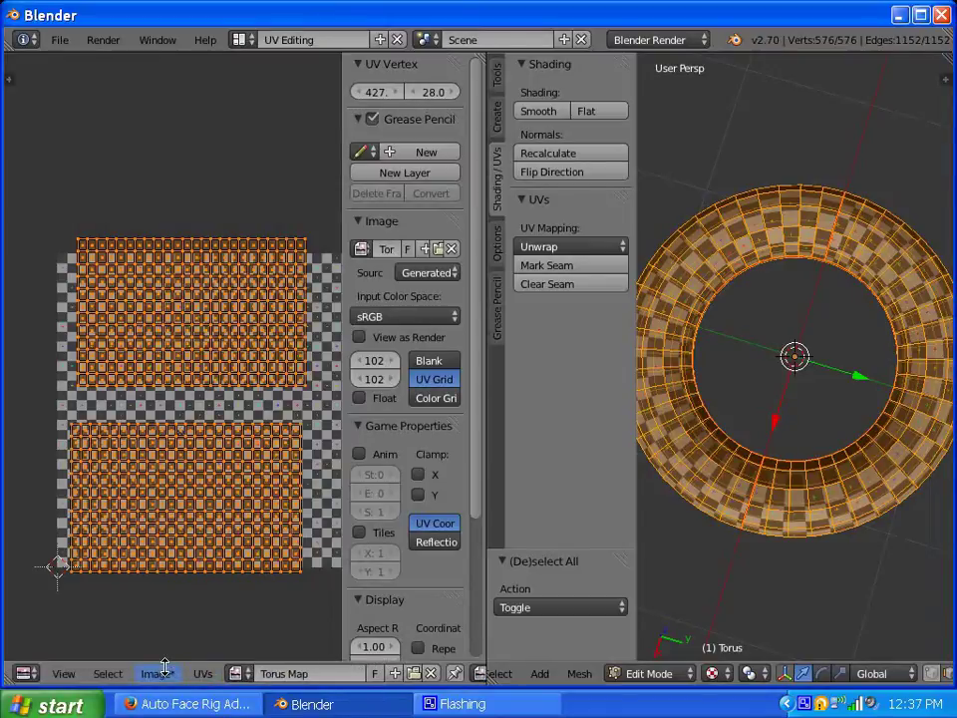
{"action": "left_click", "coordinate": [204, 675]}
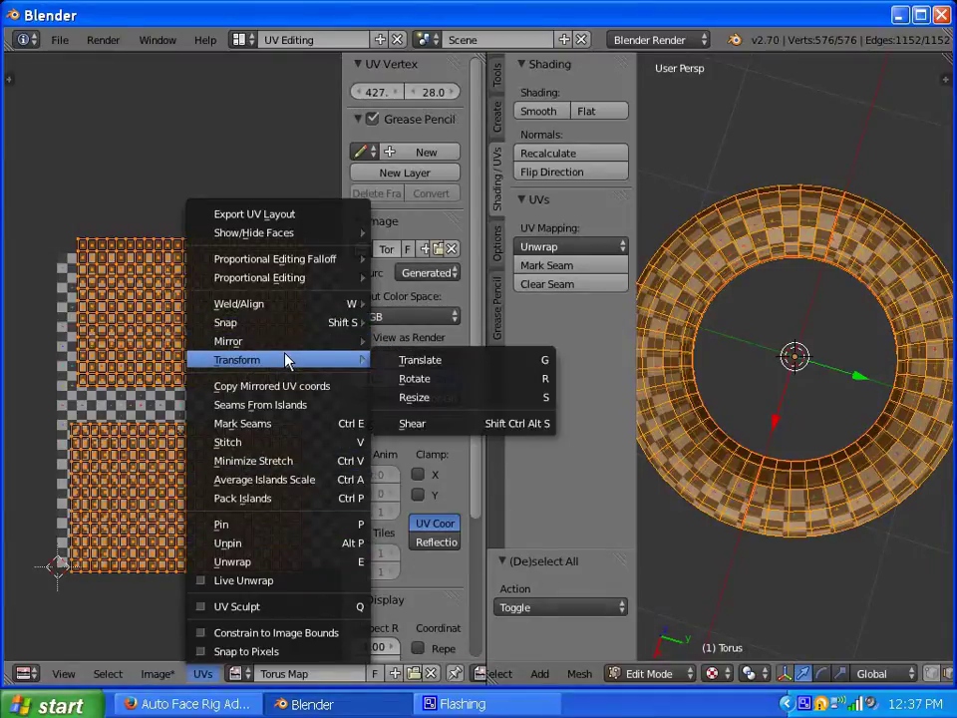
{"action": "left_click", "coordinate": [286, 483]}
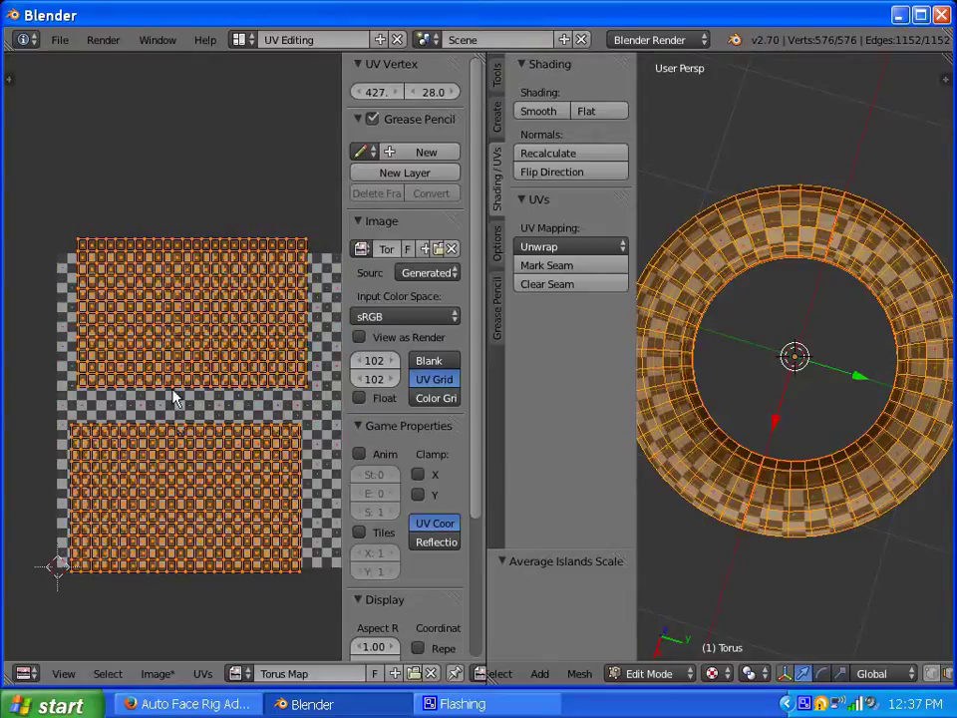
Scale both UV islands down together to about 0.82 so they fit inside the grid image, and deselect them.
{"action": "scroll", "coordinate": [261, 399], "scroll_direction": "up", "scroll_amount": 1}
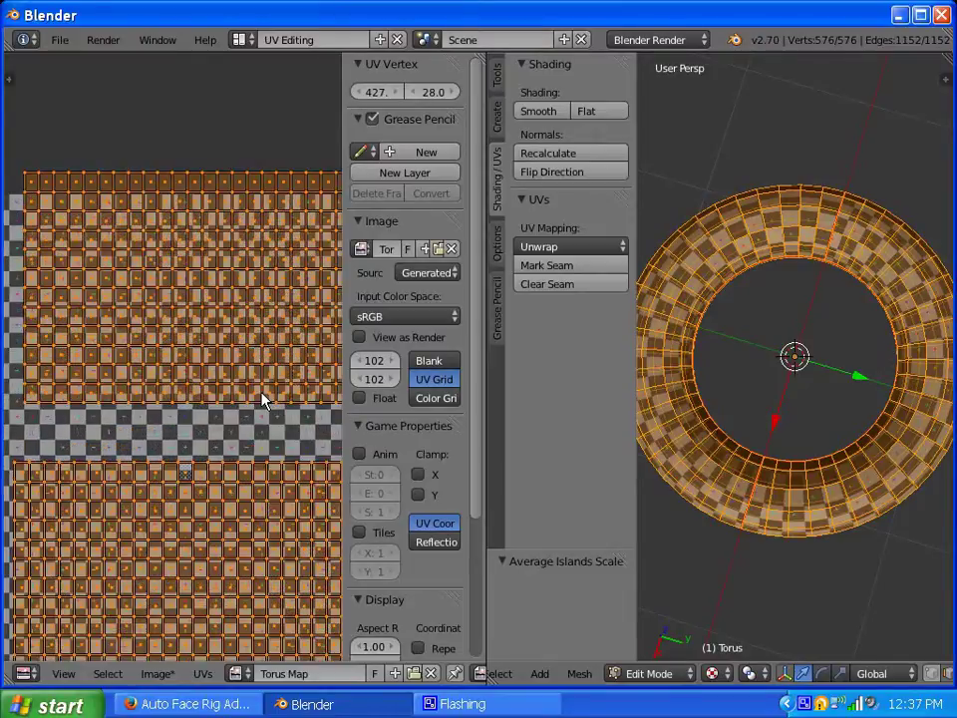
{"action": "scroll", "coordinate": [263, 399], "scroll_direction": "down", "scroll_amount": 1}
{"action": "key", "text": "s"}
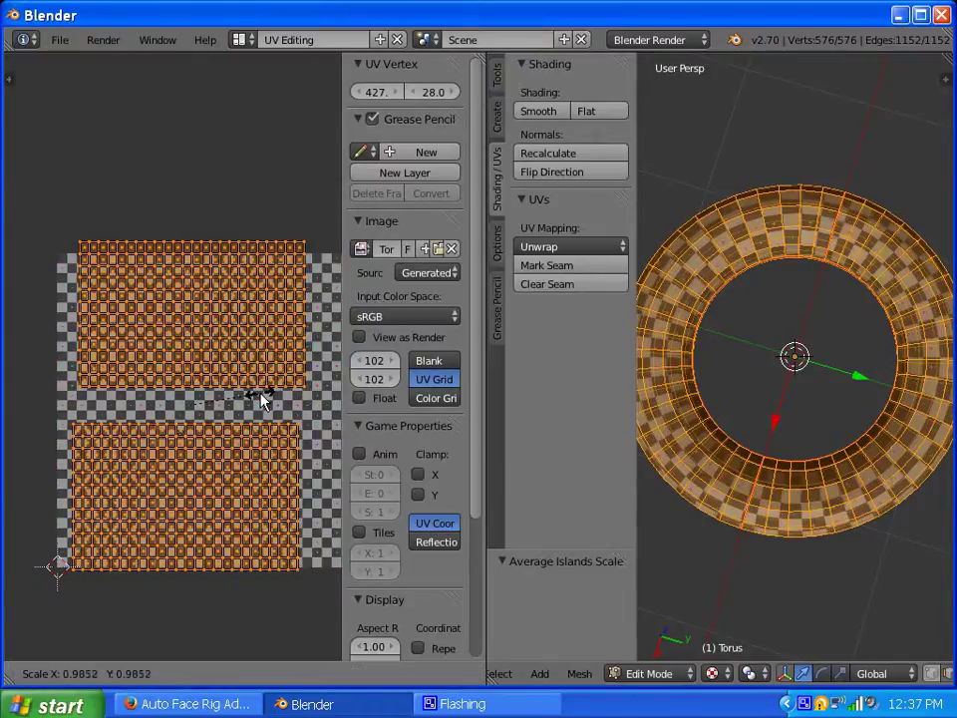
{"action": "left_click", "coordinate": [249, 404]}
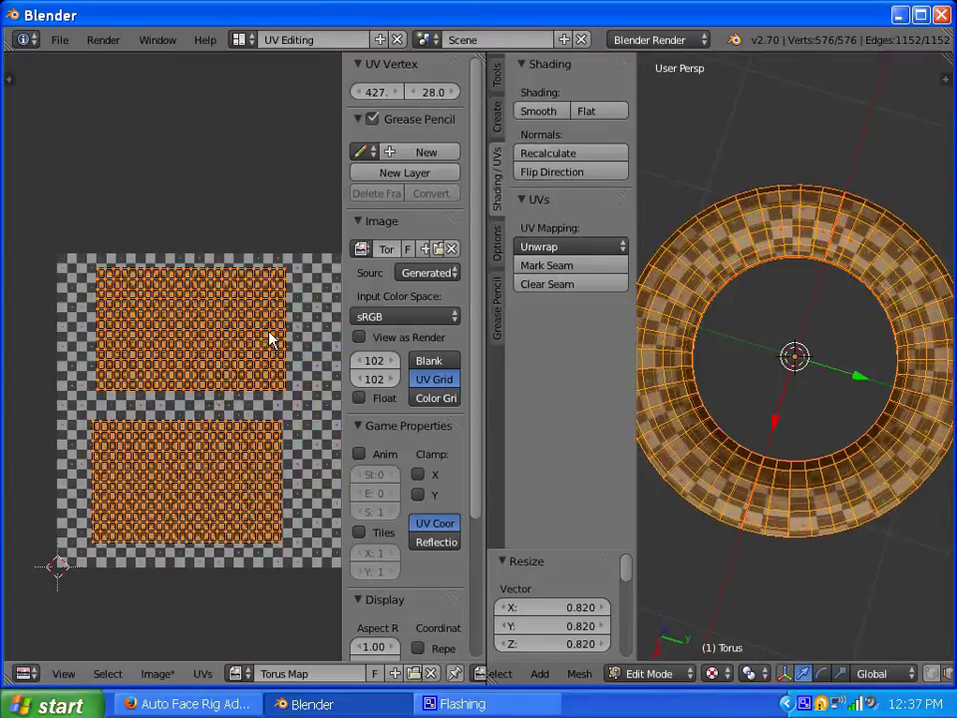
{"action": "key", "text": "a"}
Set the snap element for UV editing to Vertex.
{"action": "scroll", "coordinate": [267, 399], "scroll_direction": "up", "scroll_amount": 2}
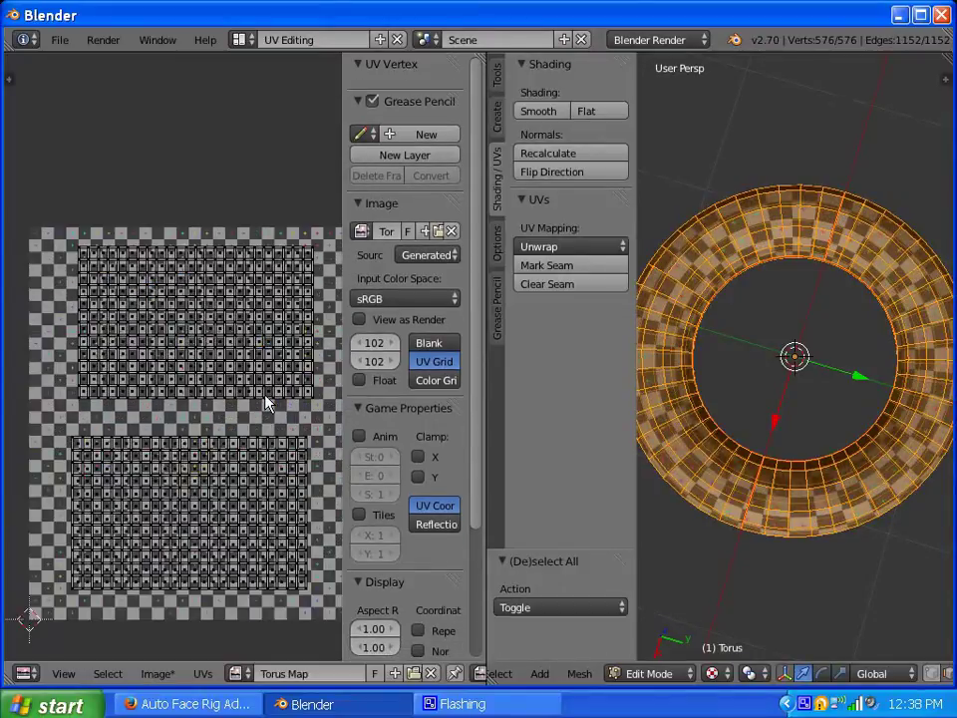
{"action": "scroll", "coordinate": [266, 399], "scroll_direction": "down", "scroll_amount": 3}
{"action": "scroll", "coordinate": [266, 399], "scroll_direction": "up", "scroll_amount": 3}
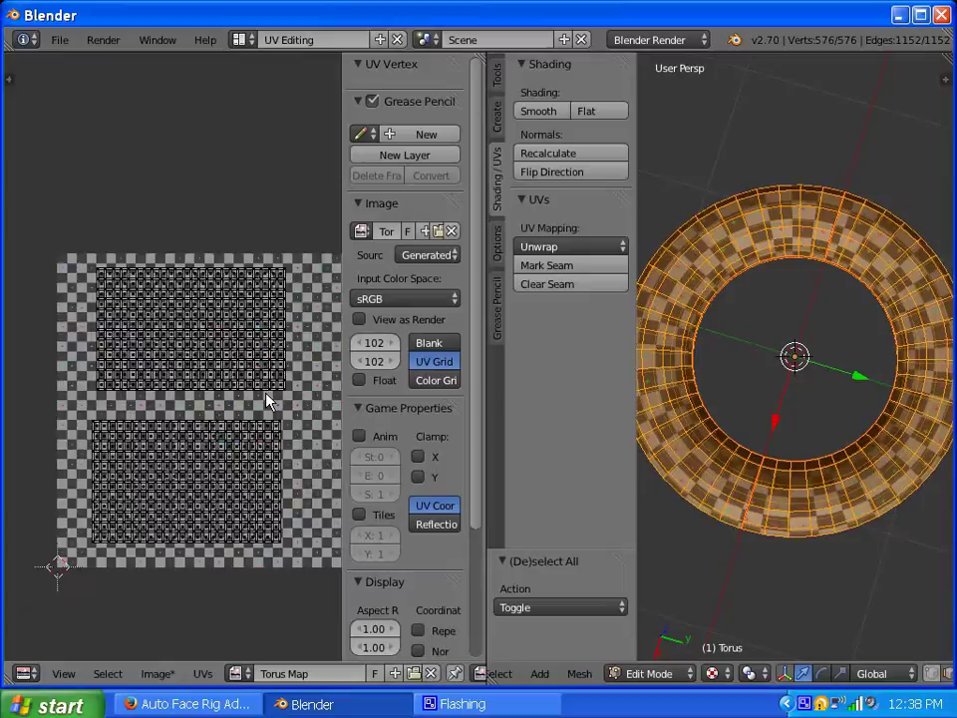
{"action": "scroll", "coordinate": [199, 423], "scroll_direction": "down", "scroll_amount": 3}
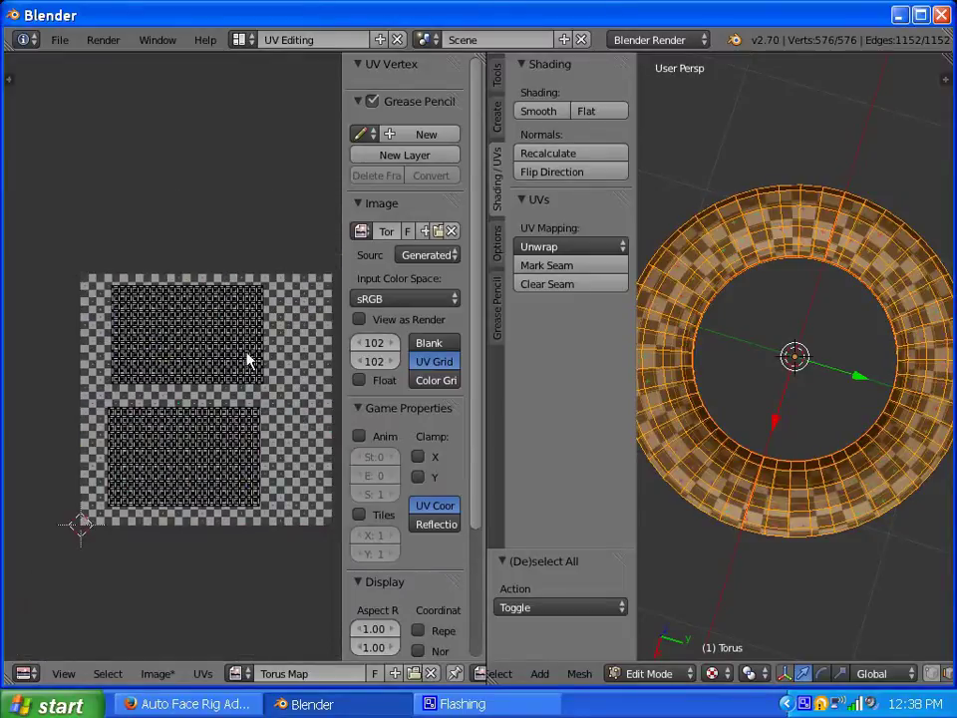
{"action": "scroll", "coordinate": [246, 361], "scroll_direction": "up", "scroll_amount": 4}
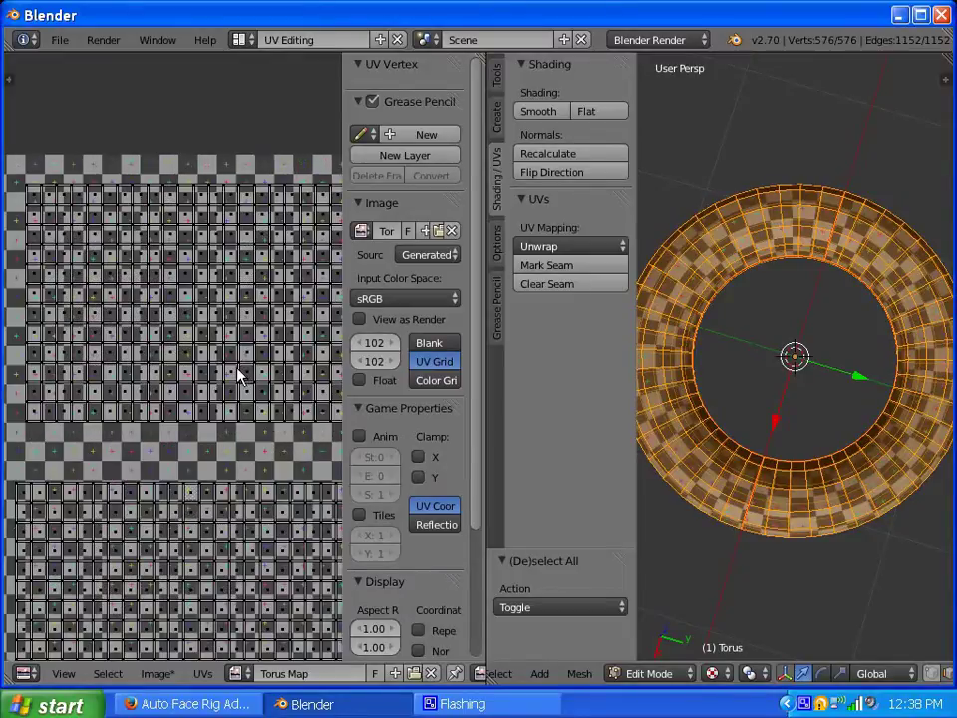
{"action": "scroll", "coordinate": [261, 384], "scroll_direction": "down", "scroll_amount": 4}
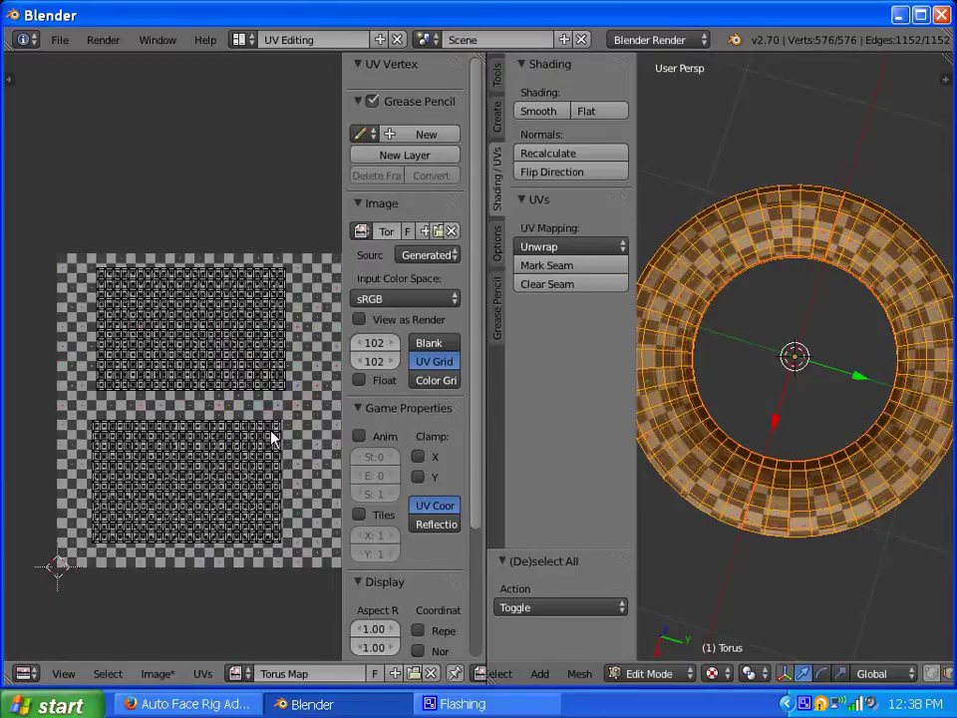
{"action": "scroll", "coordinate": [342, 676], "scroll_direction": "down", "scroll_amount": 6}
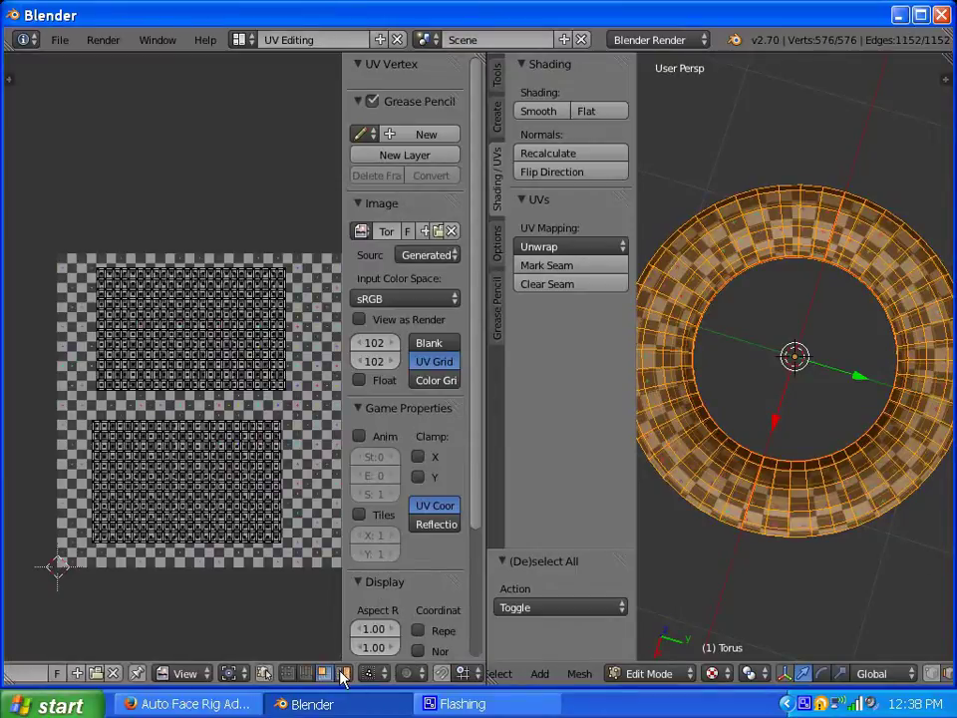
{"action": "left_click", "coordinate": [349, 674]}
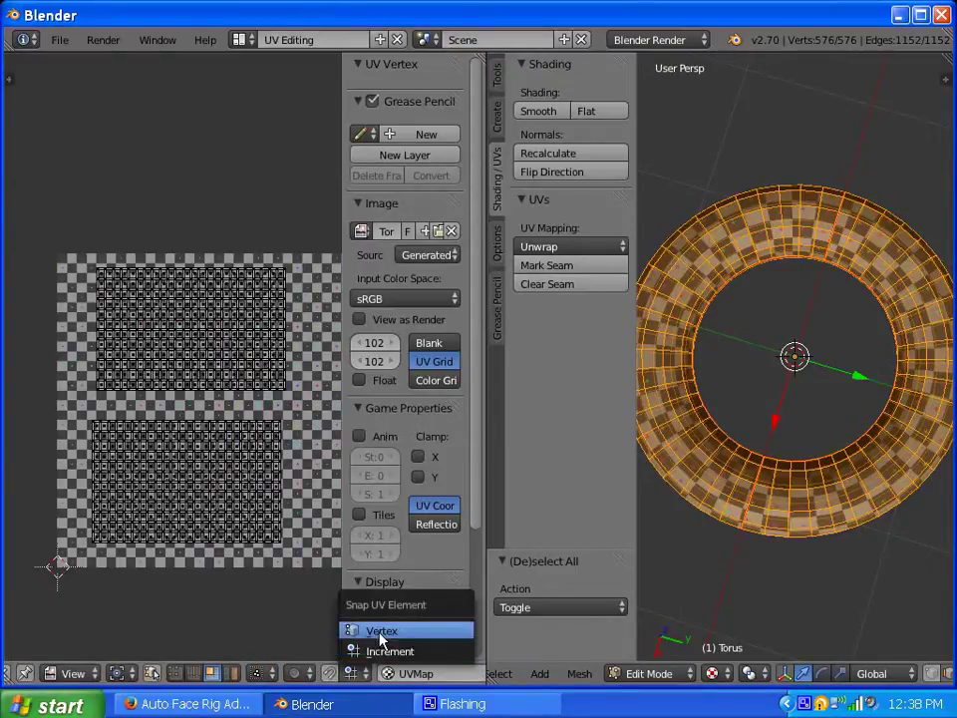
{"action": "left_click", "coordinate": [377, 630]}
Select the whole lower UV island from one of its faces and move it about 0.012 in X and 0.056 in Y toward the upper island.
{"action": "scroll", "coordinate": [250, 449], "scroll_direction": "up", "scroll_amount": 5}
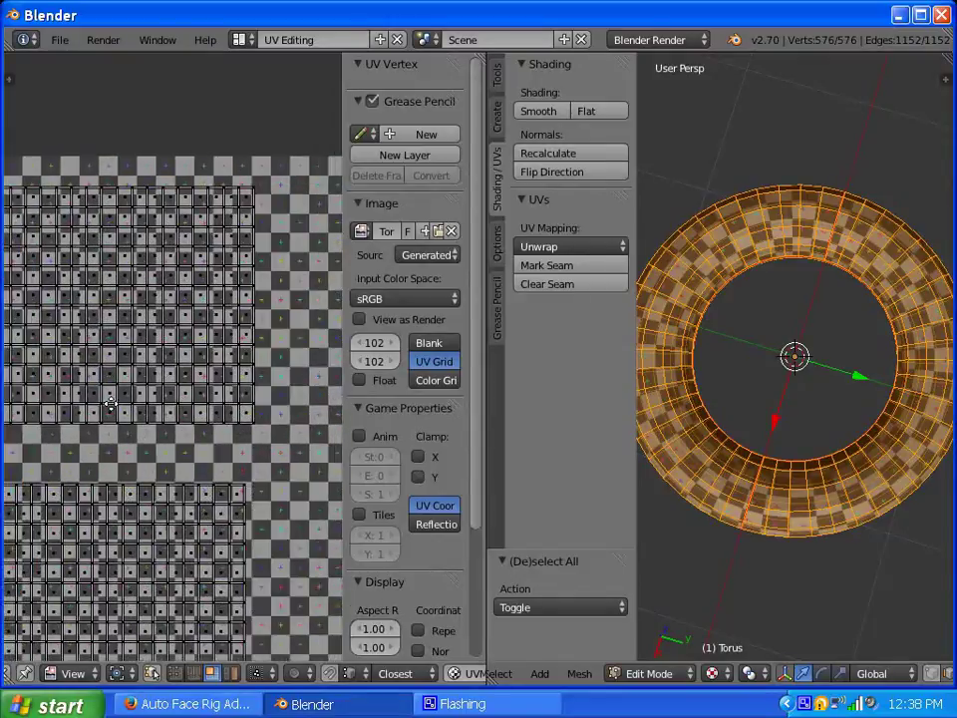
{"action": "scroll", "coordinate": [244, 471], "scroll_direction": "up", "scroll_amount": 1}
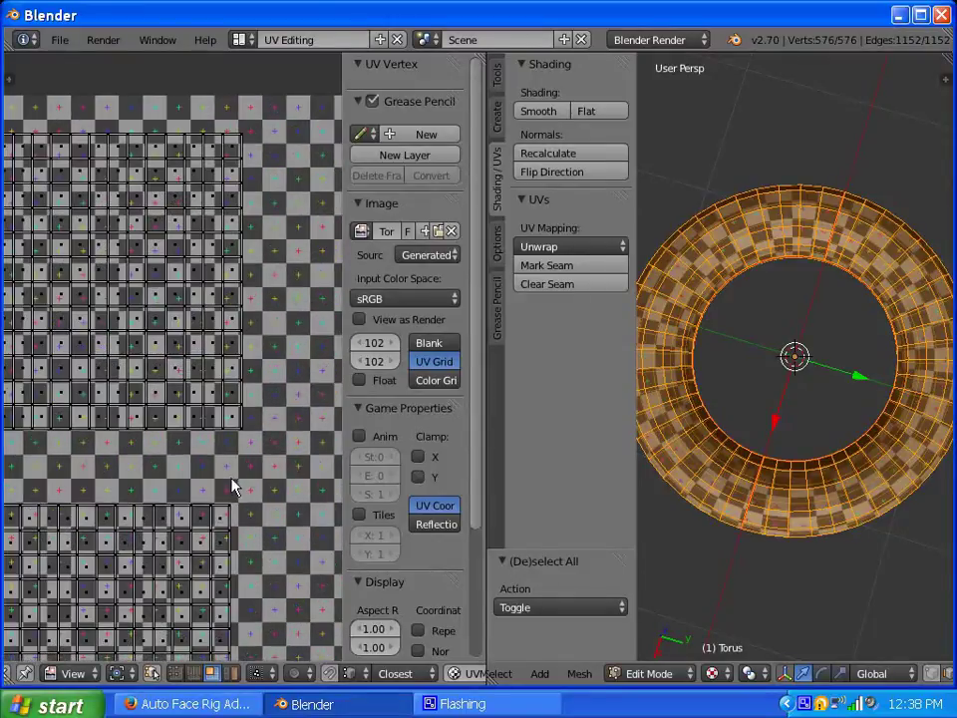
{"action": "right_click", "coordinate": [209, 529]}
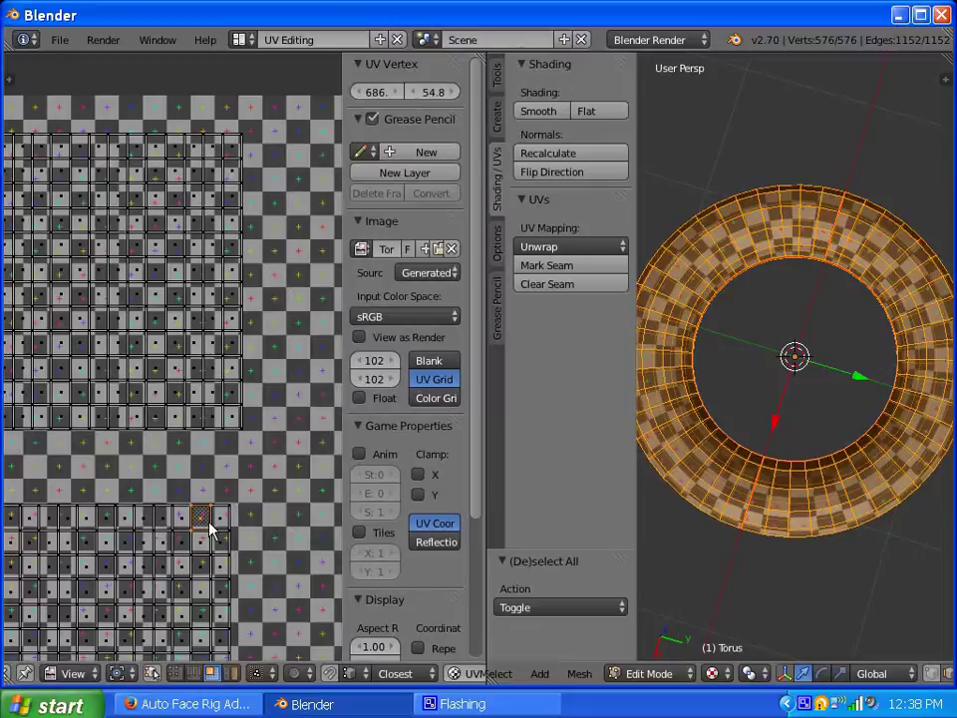
{"action": "key", "text": "ctrl+l"}
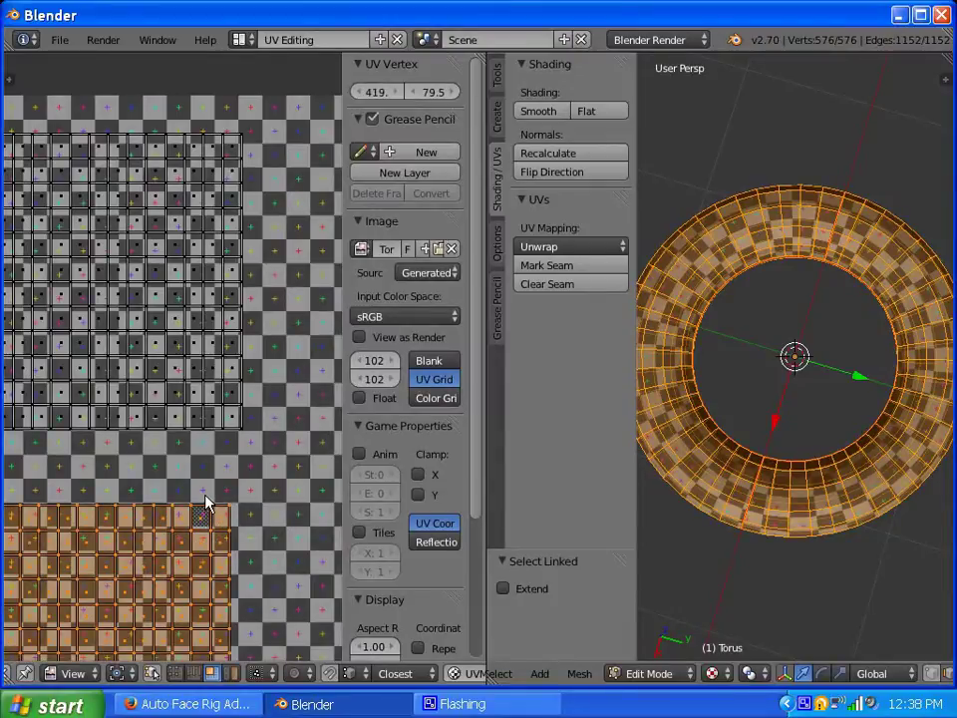
{"action": "key", "text": "g"}
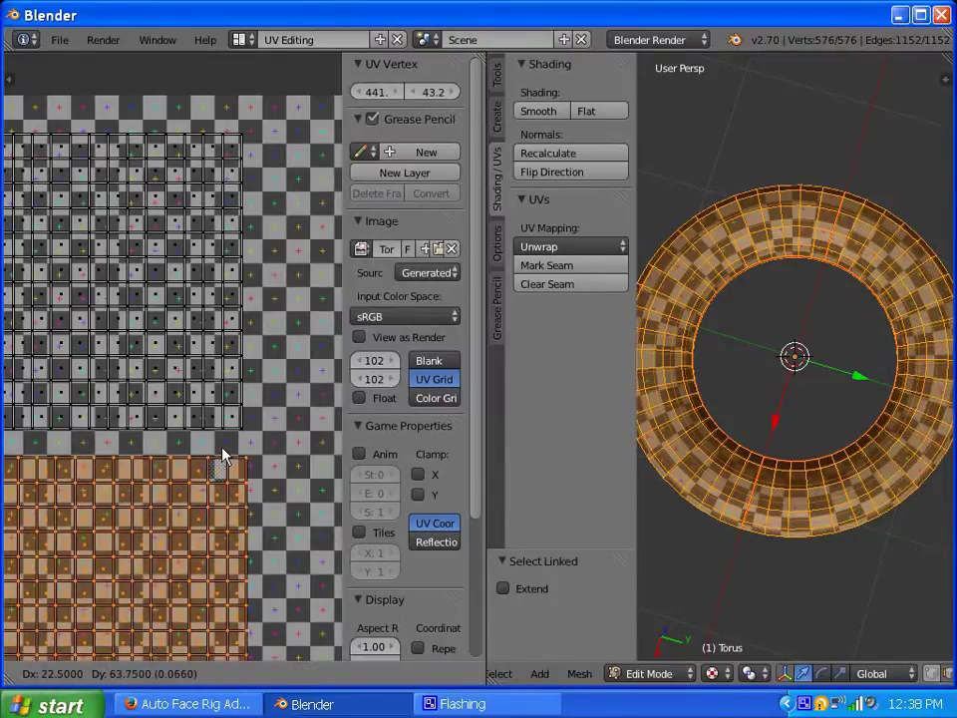
{"action": "left_click", "coordinate": [220, 460]}
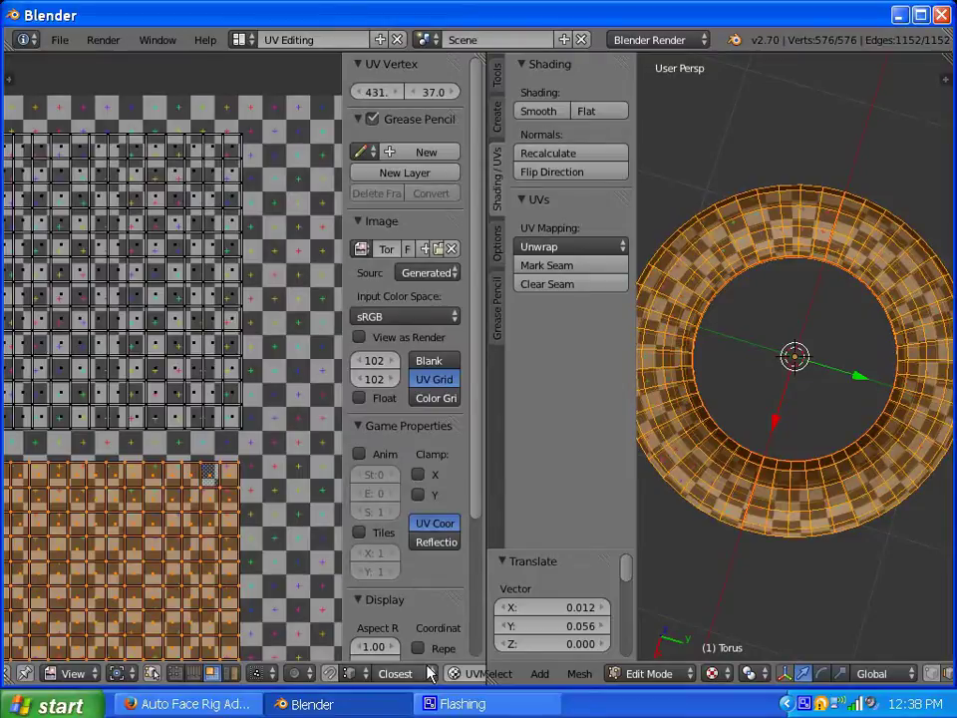
Enable snapping and move the lower island so its top corner vertices snap onto the upper island's bottom corner vertices.
{"action": "scroll", "coordinate": [427, 674], "scroll_direction": "right", "scroll_amount": 5}
{"action": "scroll", "coordinate": [427, 674], "scroll_direction": "left", "scroll_amount": 4}
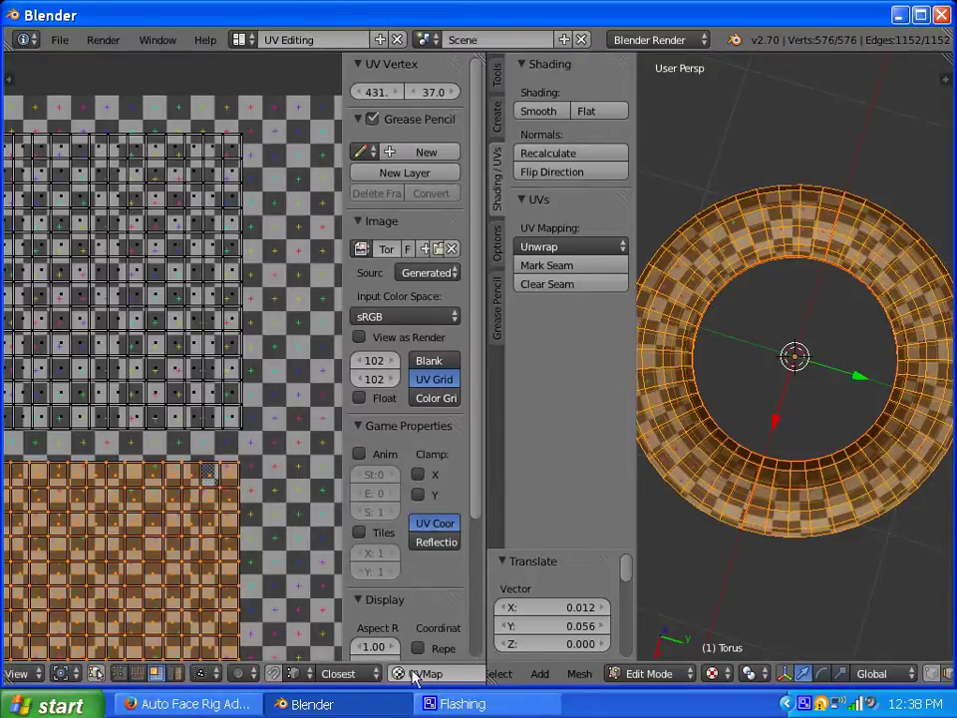
{"action": "key", "text": "shift+Tab"}
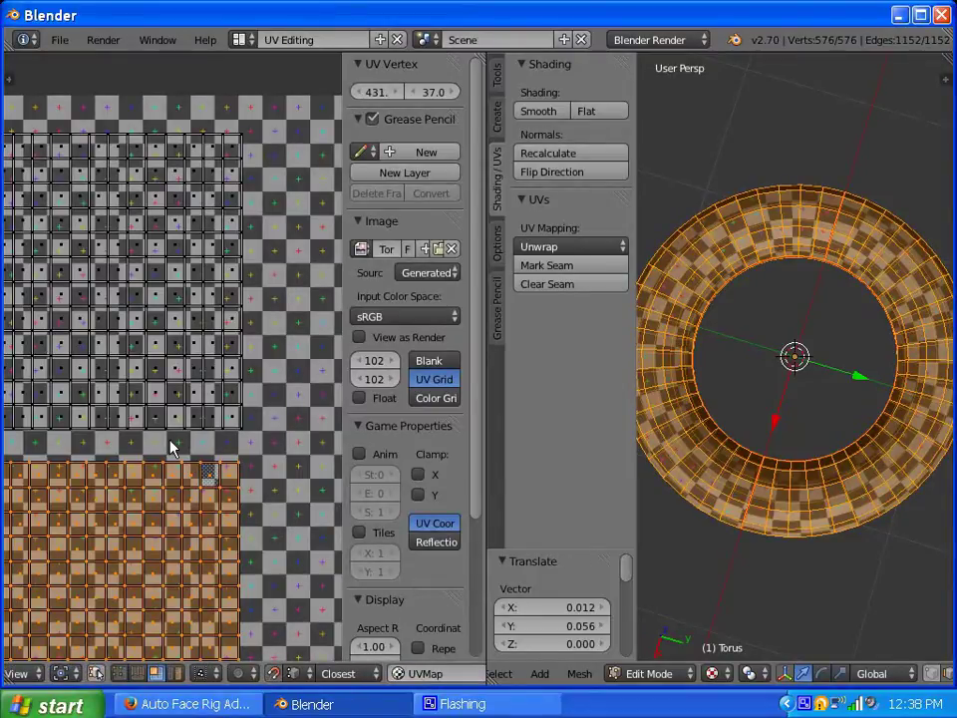
{"action": "key", "text": "g"}
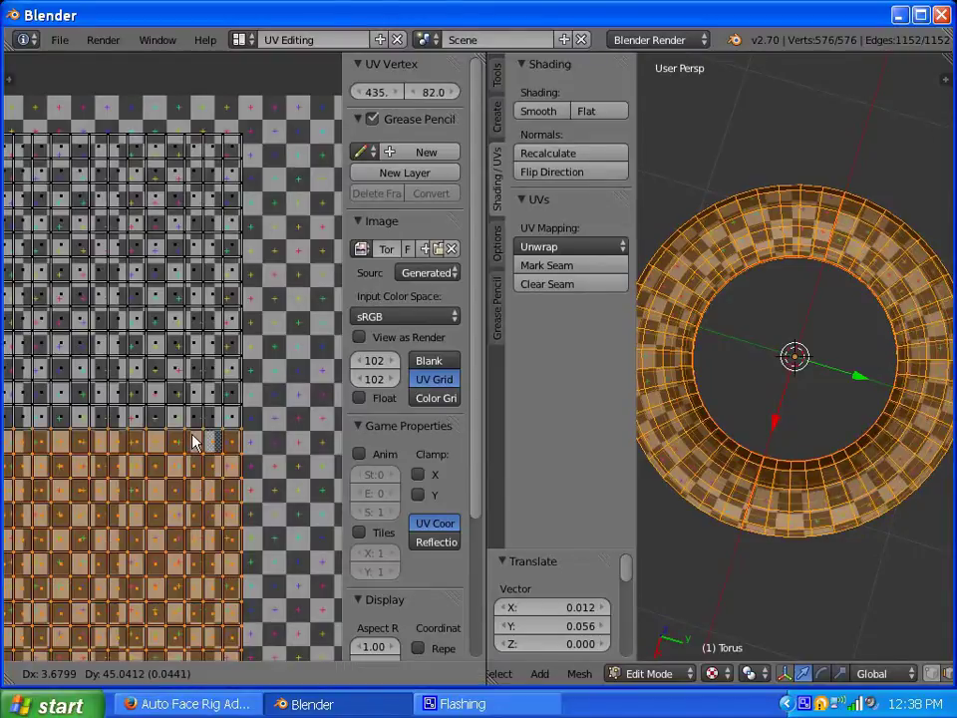
{"action": "left_click", "coordinate": [196, 441]}
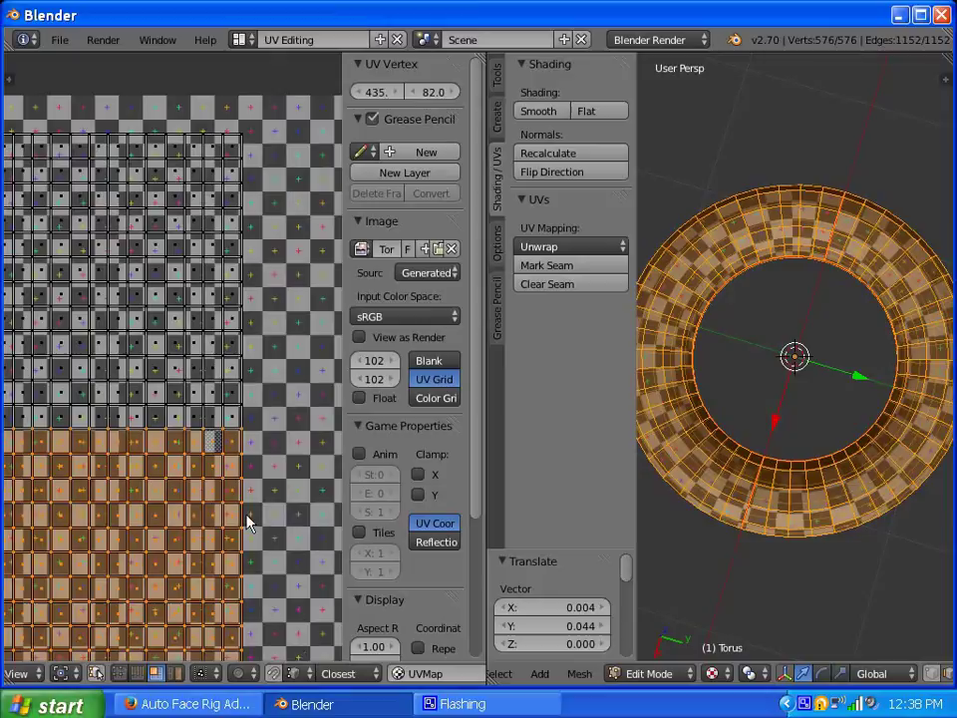
Move the lower island down by about 0.033 along Y only, leaving a narrow gap beneath the upper island.
{"action": "key", "text": "g"}
{"action": "key", "text": "y"}
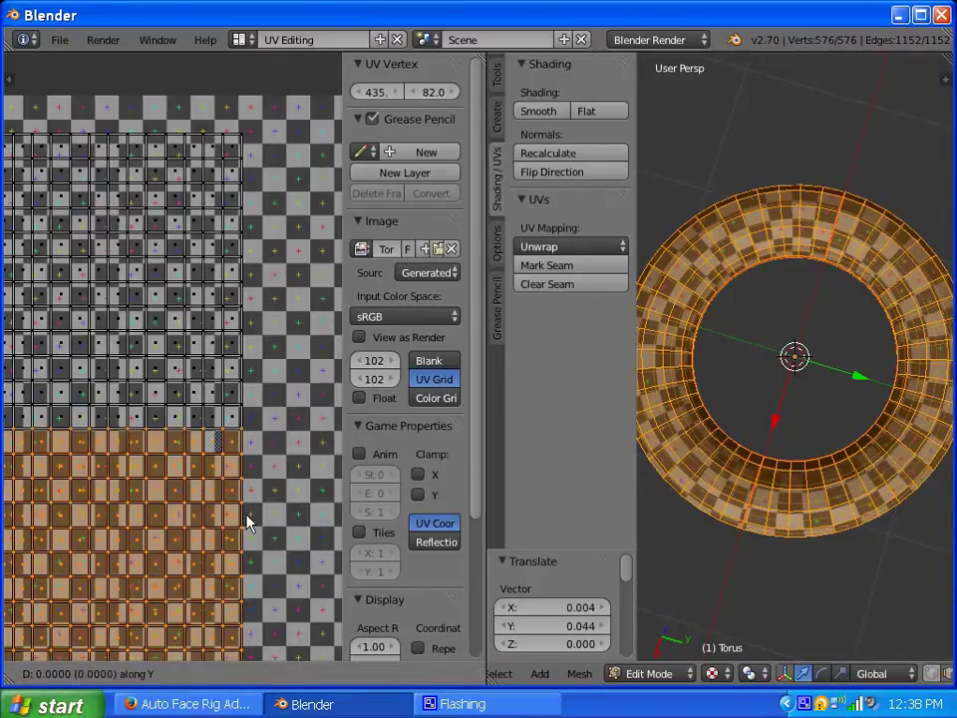
{"action": "left_click", "coordinate": [242, 545]}
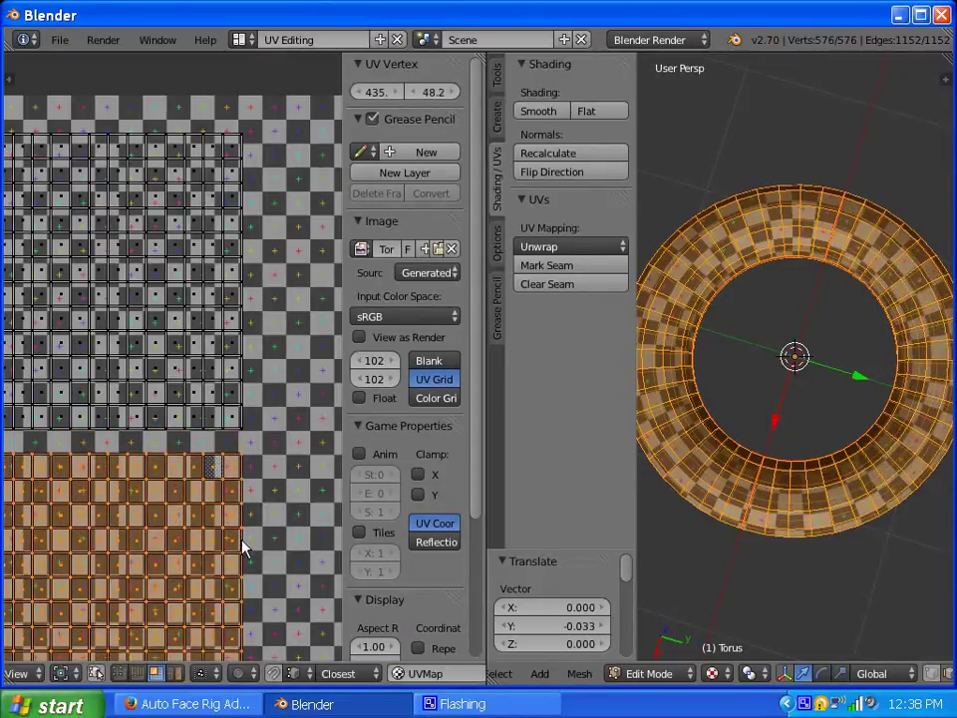
Examine the alignment and spacing of the two UV islands over the grid image.
{"action": "scroll", "coordinate": [285, 463], "scroll_direction": "down", "scroll_amount": 5}
{"action": "scroll", "coordinate": [174, 433], "scroll_direction": "up", "scroll_amount": 2}
{"action": "scroll", "coordinate": [174, 433], "scroll_direction": "down", "scroll_amount": 1}
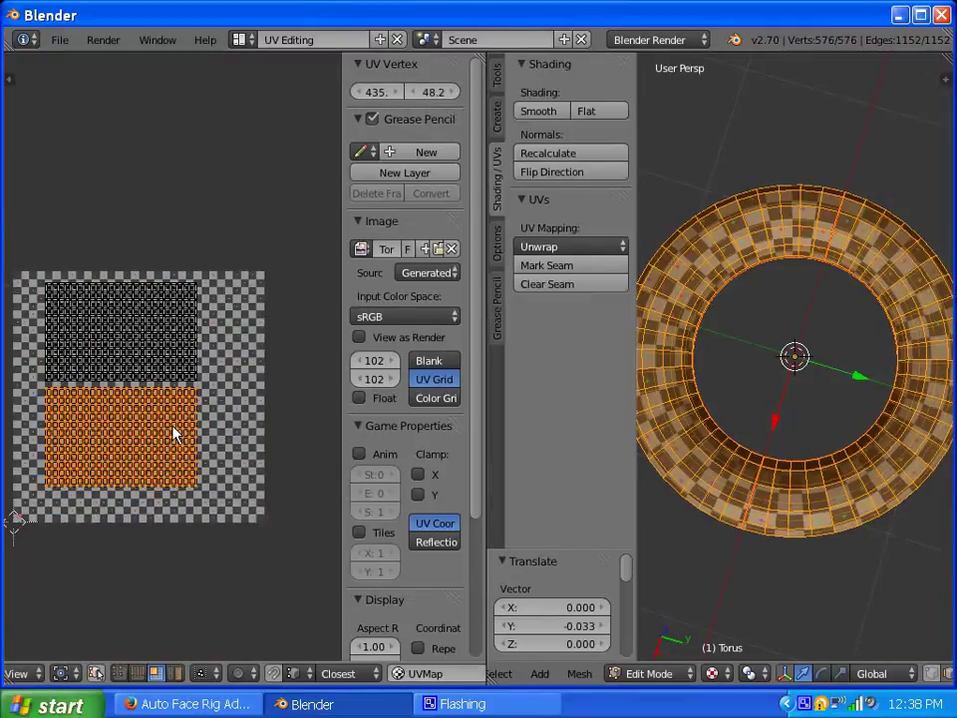
{"action": "scroll", "coordinate": [175, 432], "scroll_direction": "up", "scroll_amount": 1}
{"action": "scroll", "coordinate": [174, 367], "scroll_direction": "down", "scroll_amount": 2}
{"action": "middle_click_drag", "start_coordinate": [179, 367], "coordinate": [223, 420]}
{"action": "scroll", "coordinate": [222, 417], "scroll_direction": "up", "scroll_amount": 3}
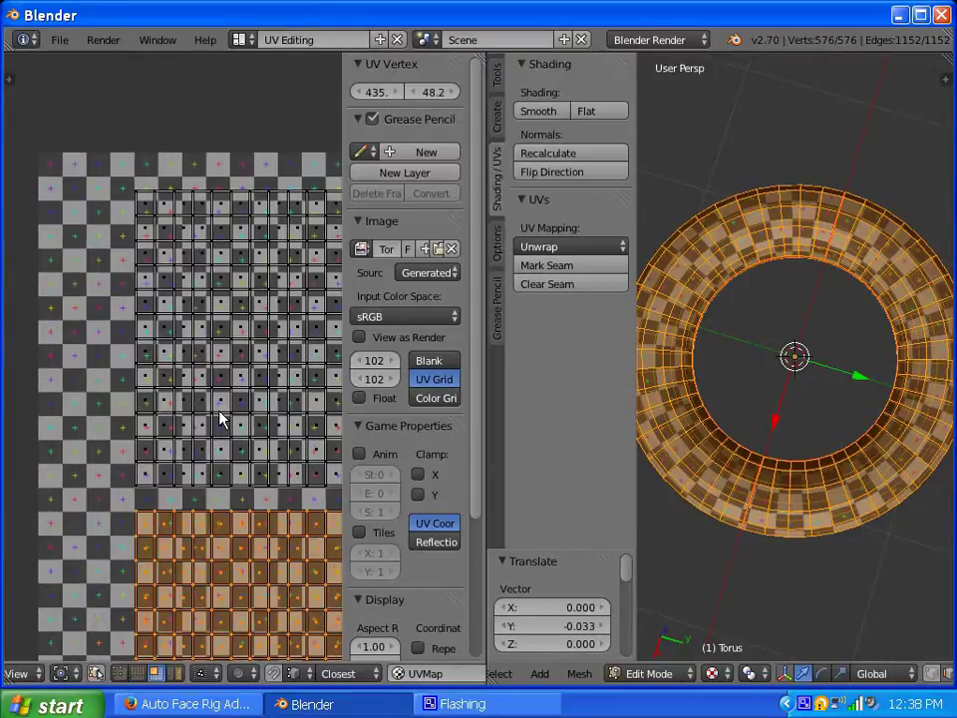
{"action": "scroll", "coordinate": [222, 416], "scroll_direction": "down", "scroll_amount": 1}
{"action": "scroll", "coordinate": [220, 413], "scroll_direction": "up", "scroll_amount": 1}
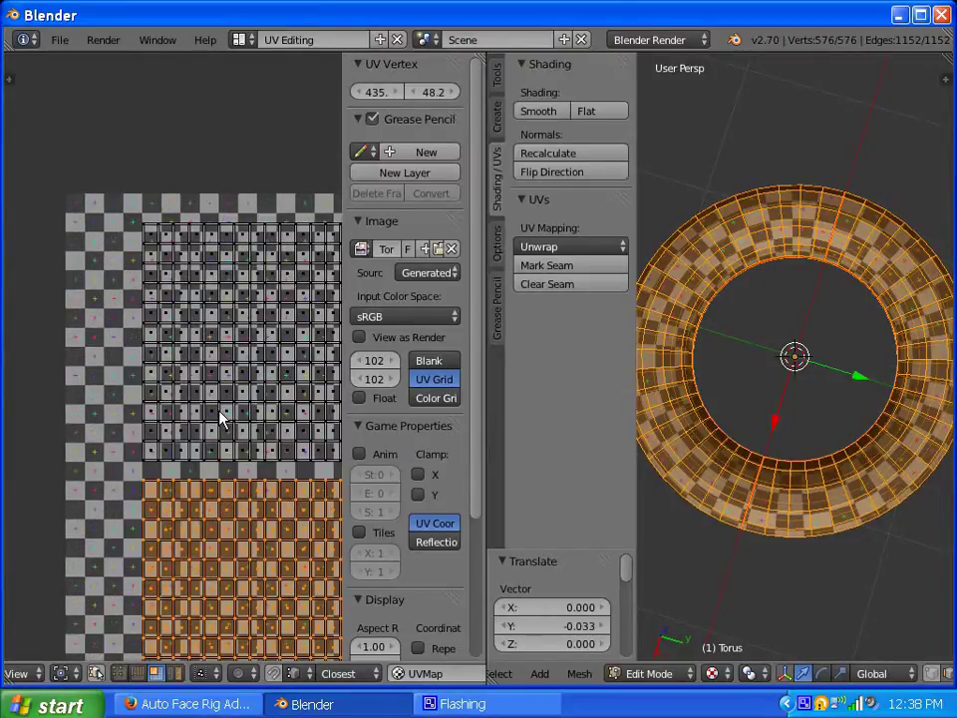
Clear the selection, pick one face in each UV island and extend the selection to both complete islands.
{"action": "right_click", "coordinate": [216, 407], "text": "shift"}
{"action": "key", "text": "a"}
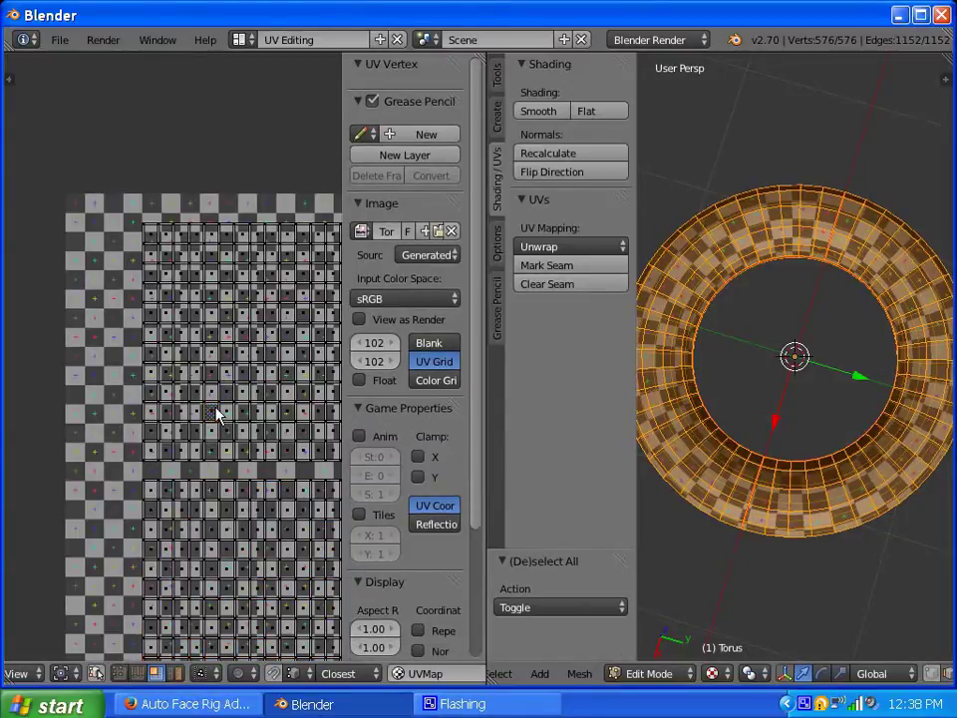
{"action": "right_click", "coordinate": [209, 493]}
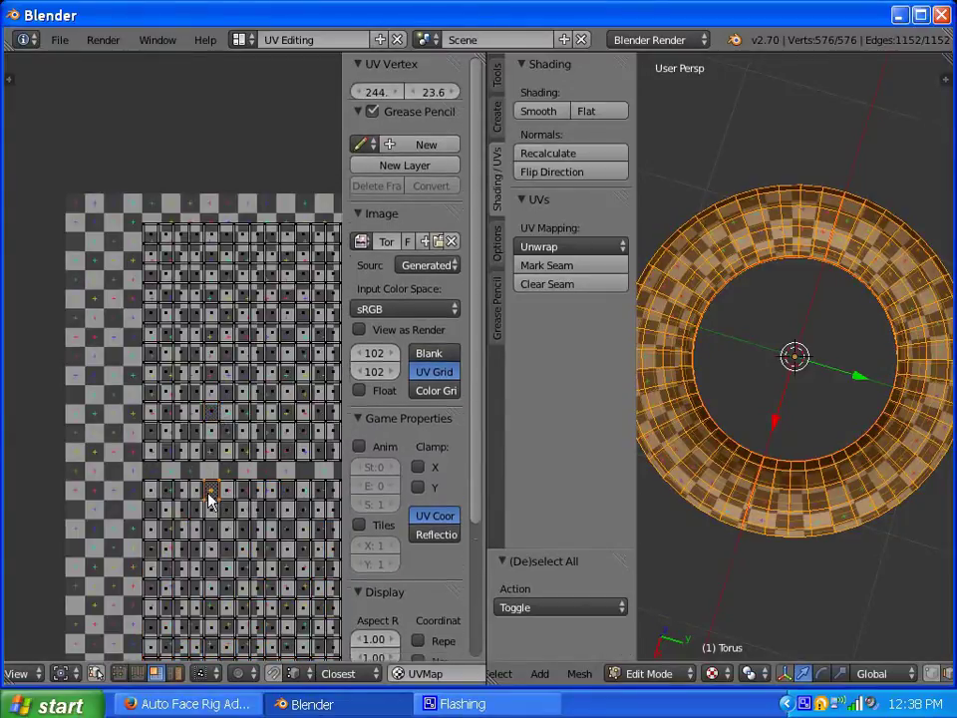
{"action": "right_click", "coordinate": [219, 429], "text": "shift"}
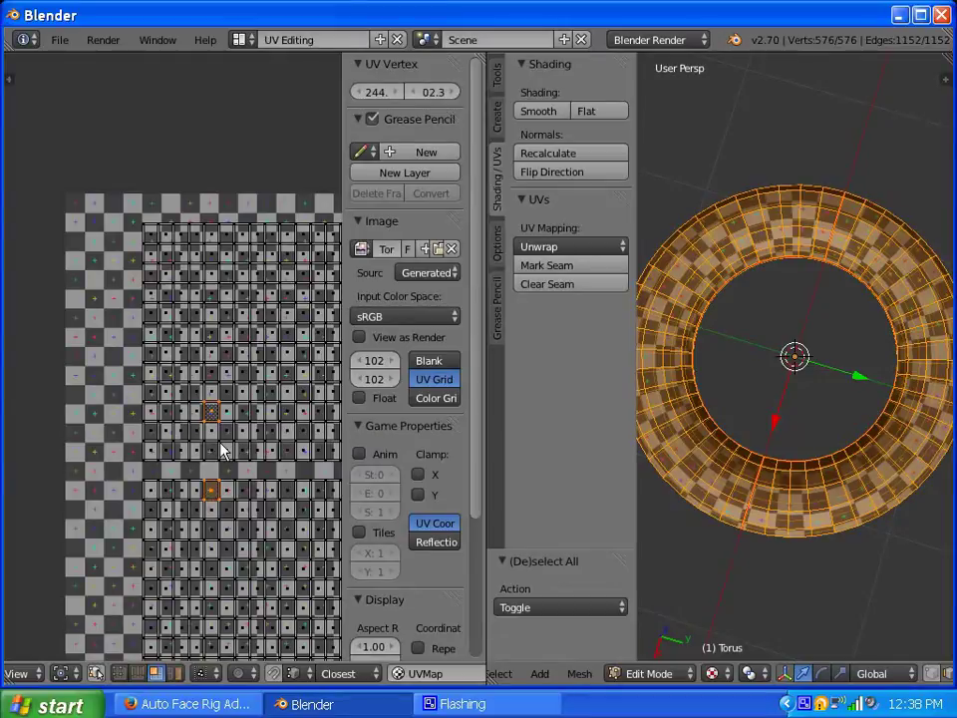
{"action": "key", "text": "ctrl+l"}
{"action": "scroll", "coordinate": [241, 435], "scroll_direction": "down", "scroll_amount": 3}
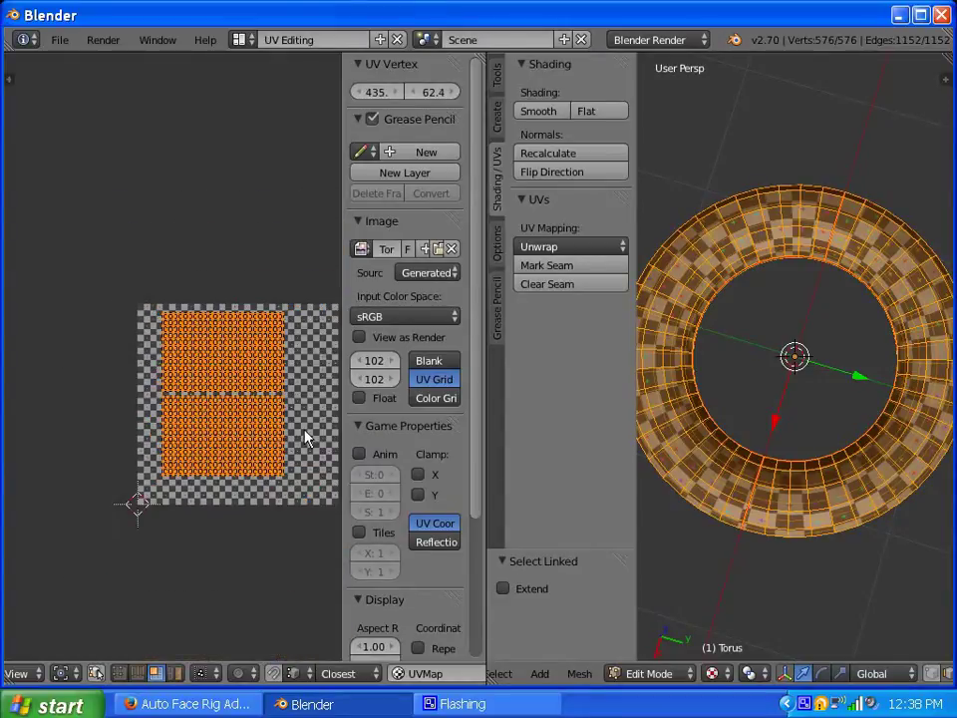
{"action": "scroll", "coordinate": [302, 439], "scroll_direction": "up", "scroll_amount": 1}
{"action": "middle_click_drag", "start_coordinate": [302, 440], "coordinate": [160, 389]}
{"action": "scroll", "coordinate": [219, 411], "scroll_direction": "up", "scroll_amount": 3}
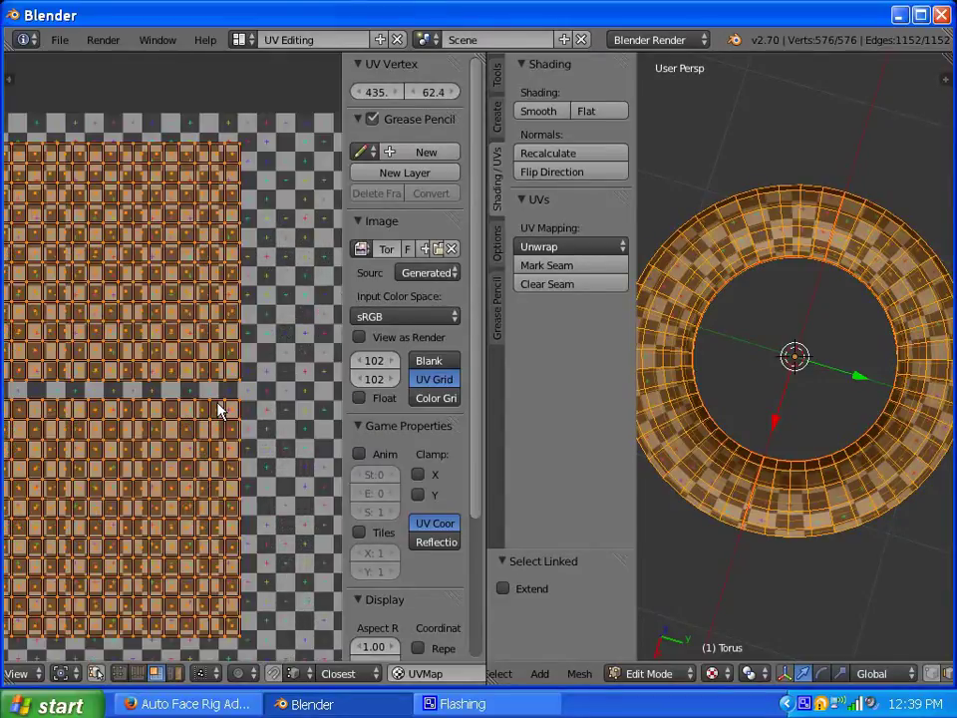
Scale both selected UV islands by about 1.674 along X only to widen them across the grid image.
{"action": "key", "text": "s"}
{"action": "key", "text": "x"}
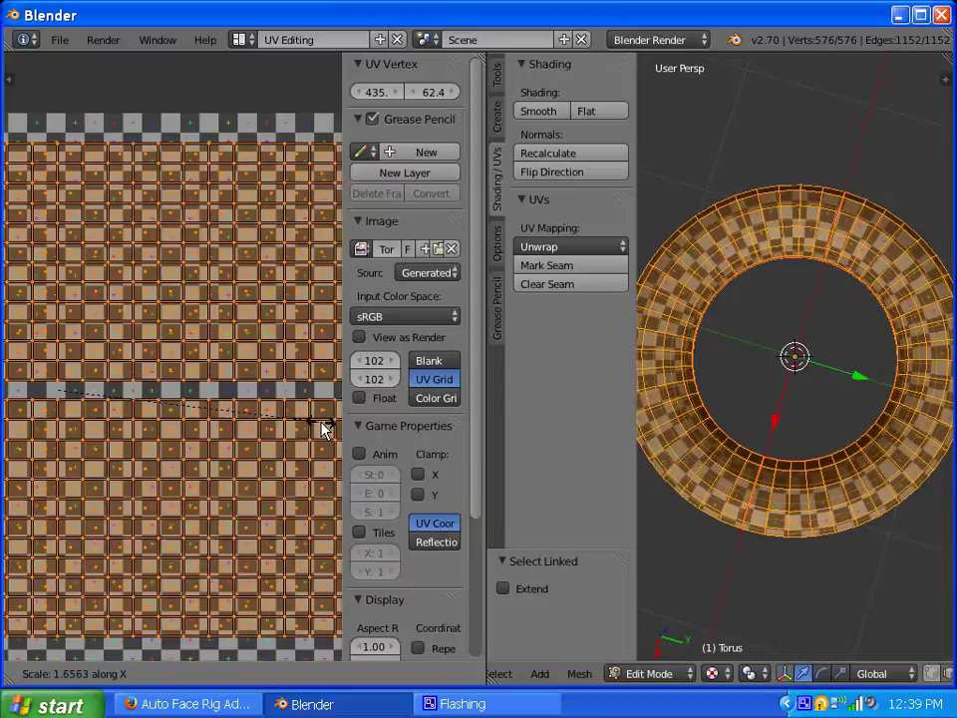
{"action": "left_click", "coordinate": [324, 430]}
Move both UV islands about 0.103 along X only, so their outer edge lies inside the grid image.
{"action": "scroll", "coordinate": [324, 430], "scroll_direction": "down", "scroll_amount": 3}
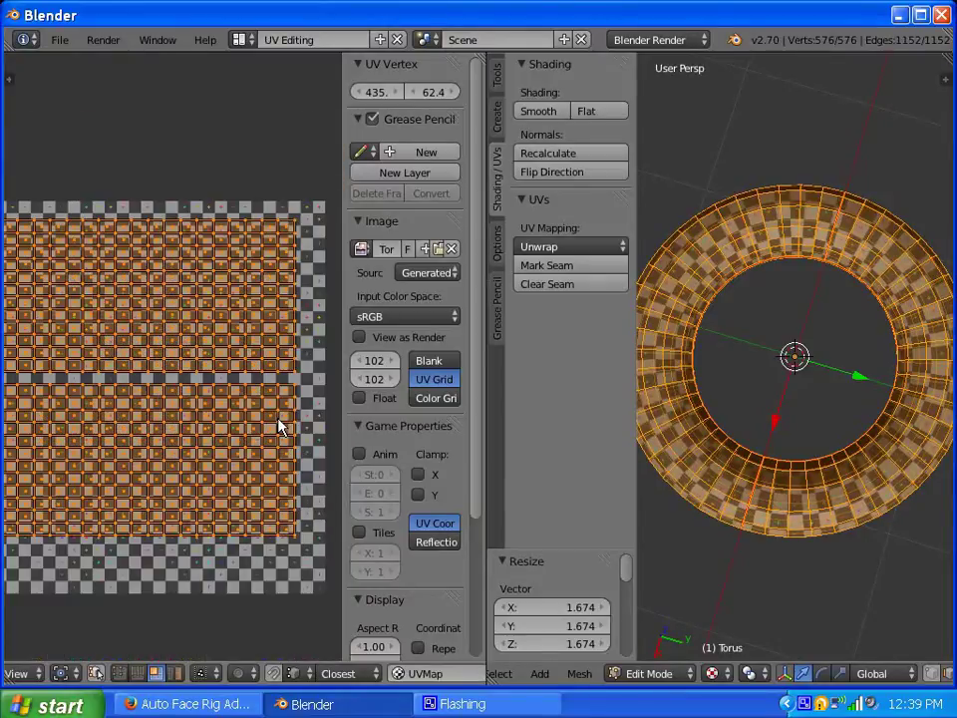
{"action": "scroll", "coordinate": [294, 420], "scroll_direction": "up", "scroll_amount": 1}
{"action": "middle_click_drag", "start_coordinate": [138, 416], "coordinate": [249, 419]}
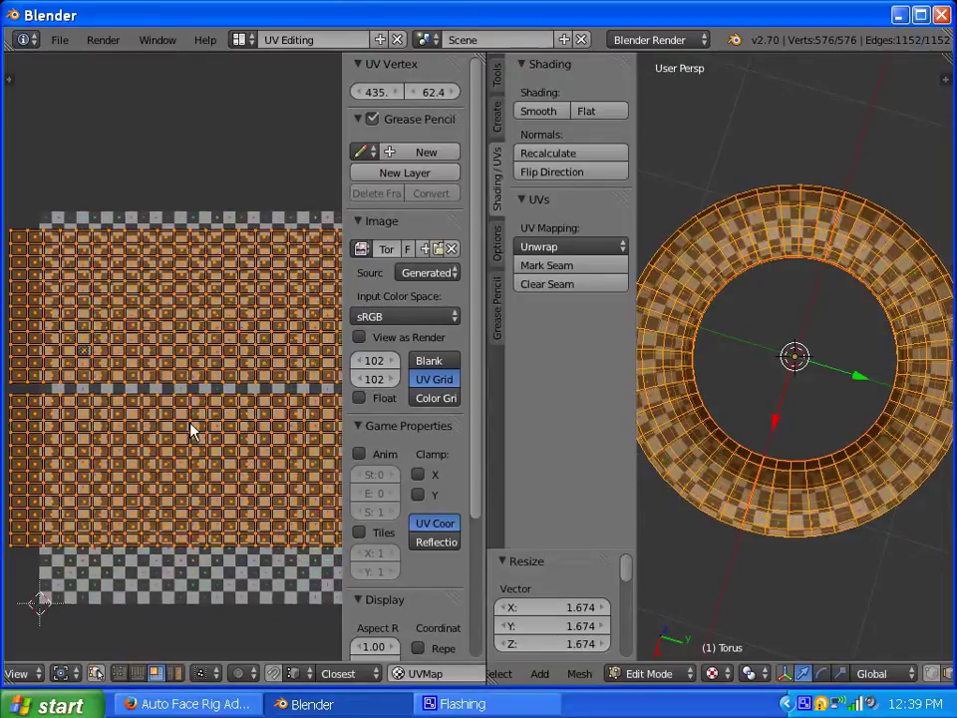
{"action": "key", "text": "g"}
{"action": "key", "text": "x"}
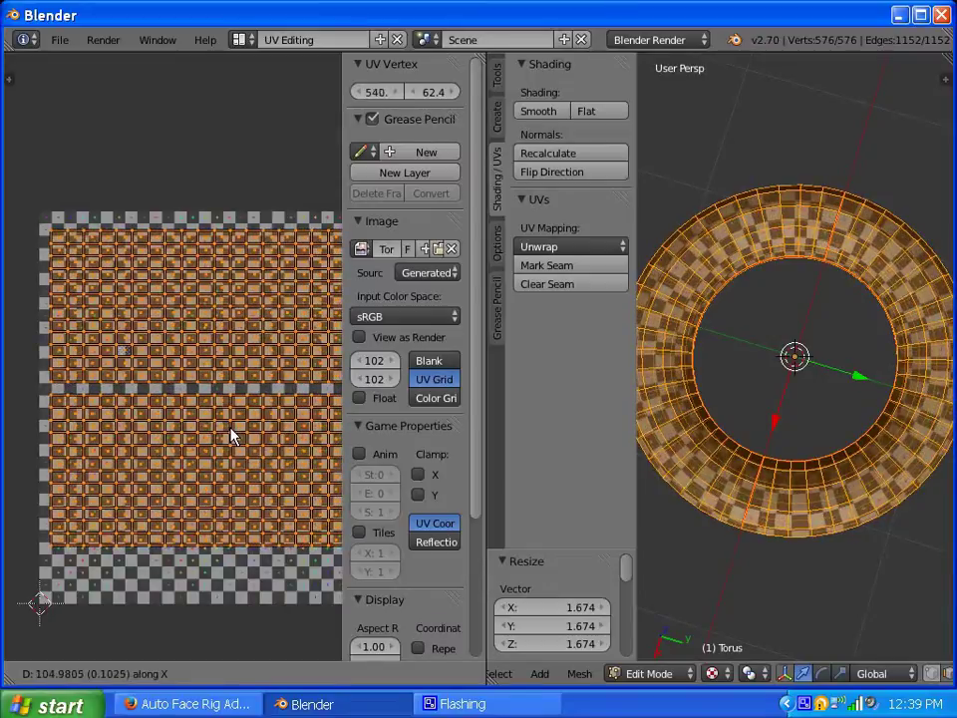
{"action": "left_click", "coordinate": [230, 436]}
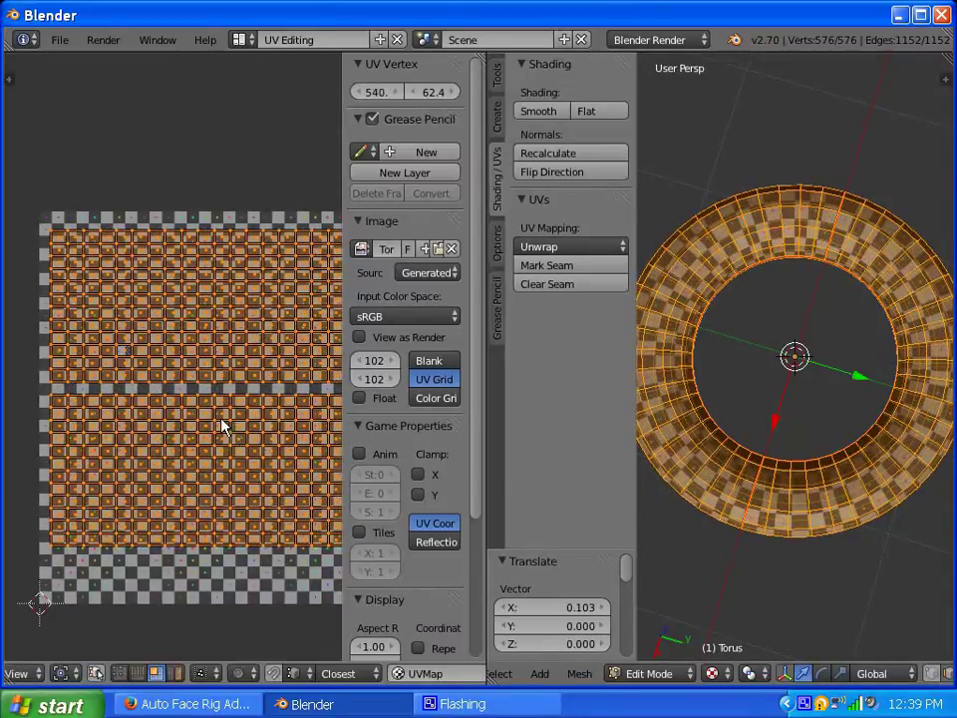
Scale both UV islands by about 0.865 along X only to narrow their faces.
{"action": "key", "text": "s"}
{"action": "key", "text": "x"}
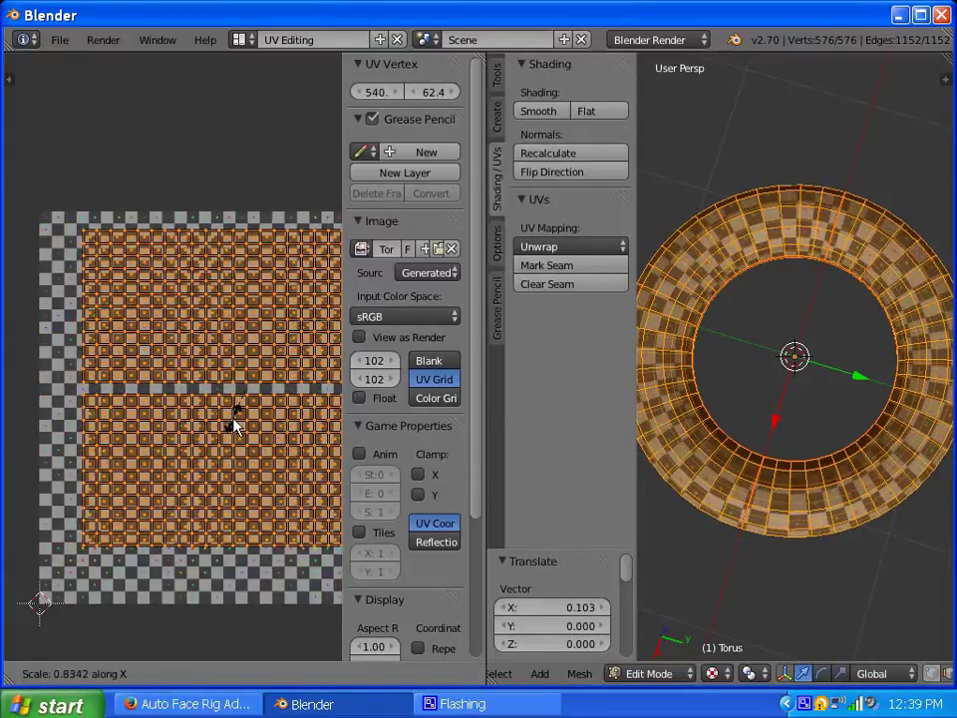
{"action": "left_click", "coordinate": [231, 426]}
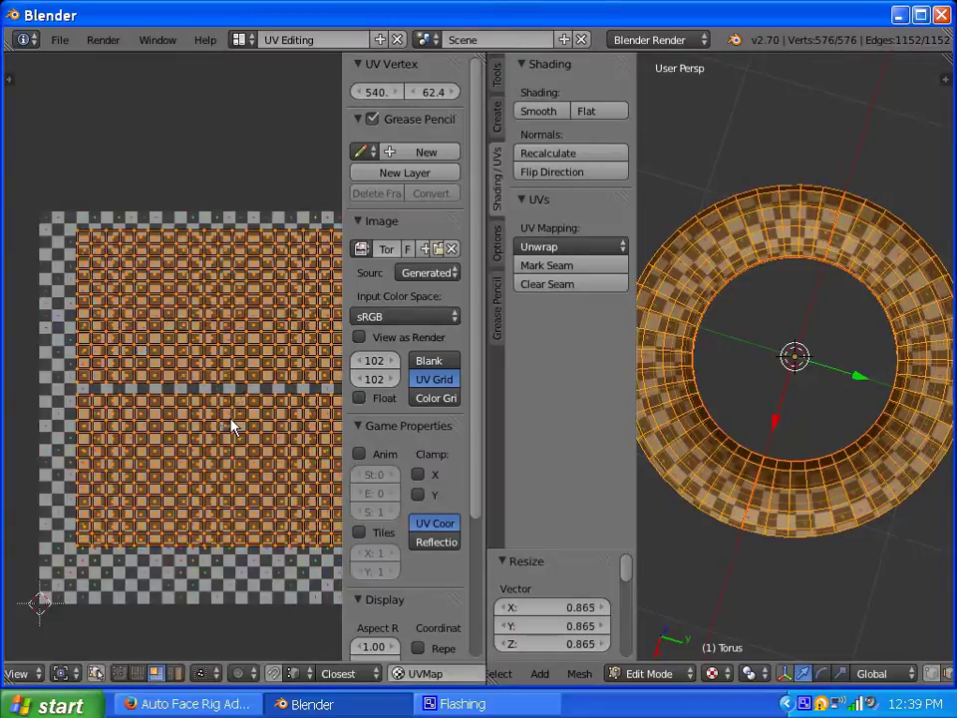
Scale both UV islands by about 0.952 along X only, bringing their faces closer to square.
{"action": "scroll", "coordinate": [208, 387], "scroll_direction": "down", "scroll_amount": 3}
{"action": "scroll", "coordinate": [229, 414], "scroll_direction": "up", "scroll_amount": 2}
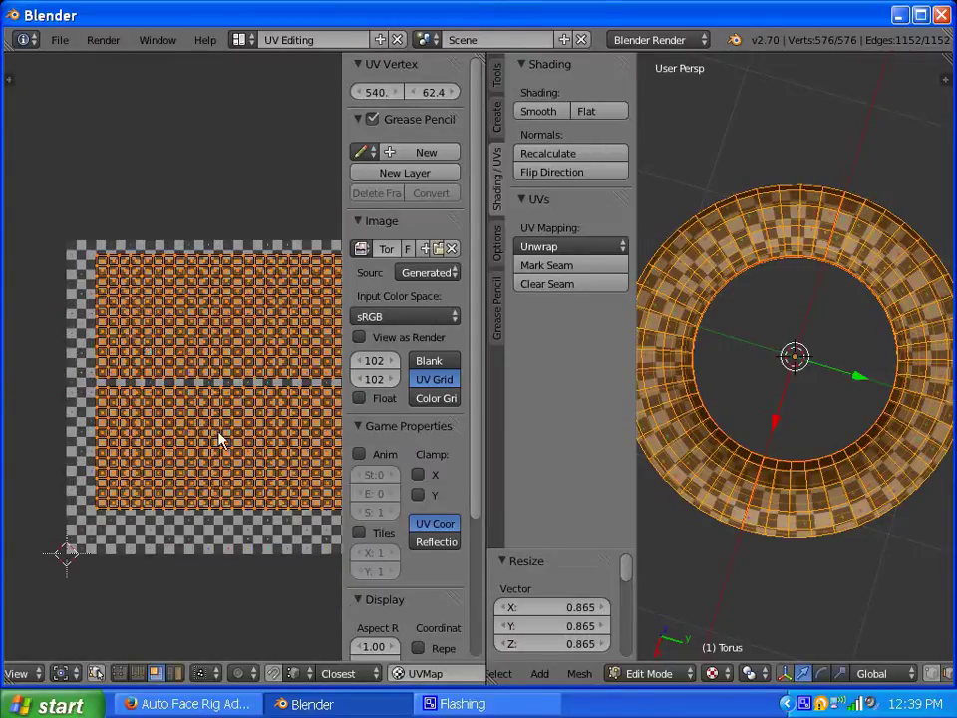
{"action": "scroll", "coordinate": [236, 443], "scroll_direction": "up", "scroll_amount": 1}
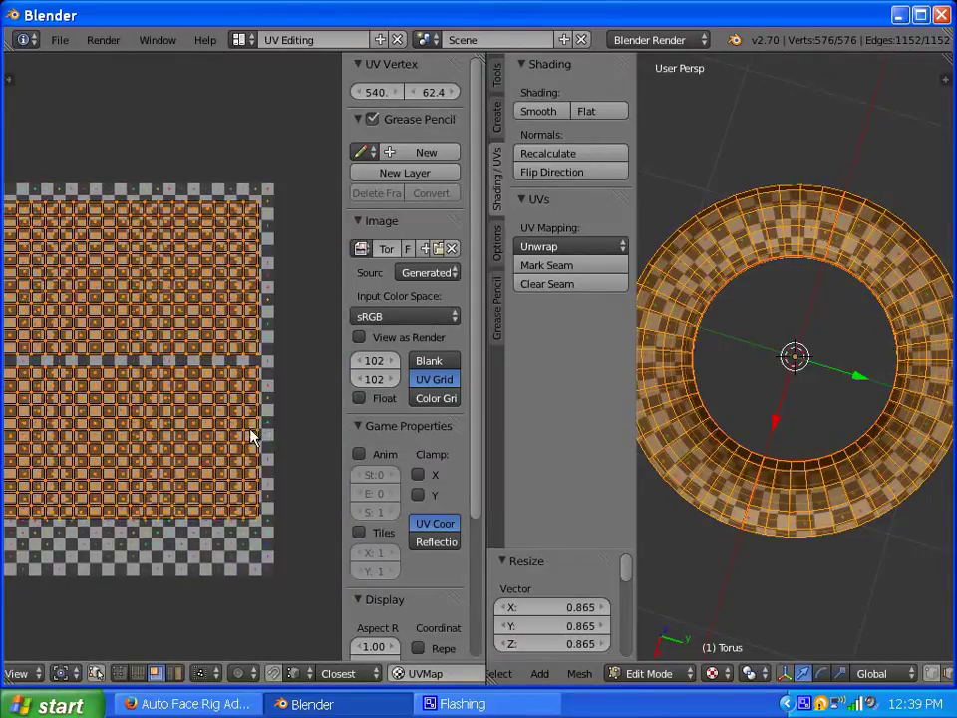
{"action": "scroll", "coordinate": [251, 436], "scroll_direction": "up", "scroll_amount": 1}
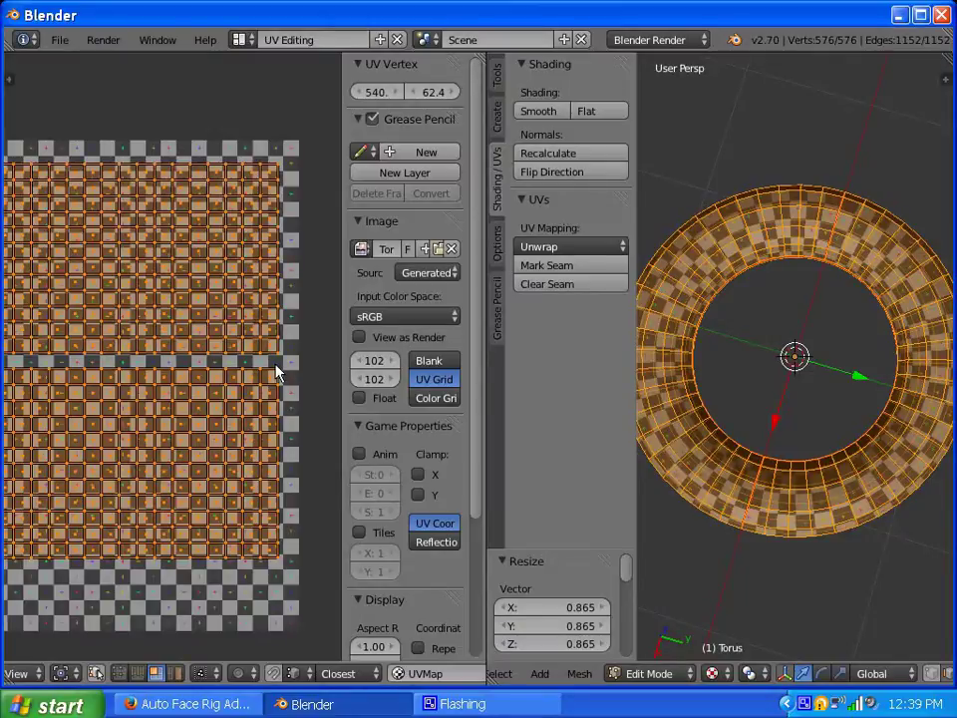
{"action": "scroll", "coordinate": [278, 371], "scroll_direction": "up", "scroll_amount": 1}
{"action": "key", "text": "s"}
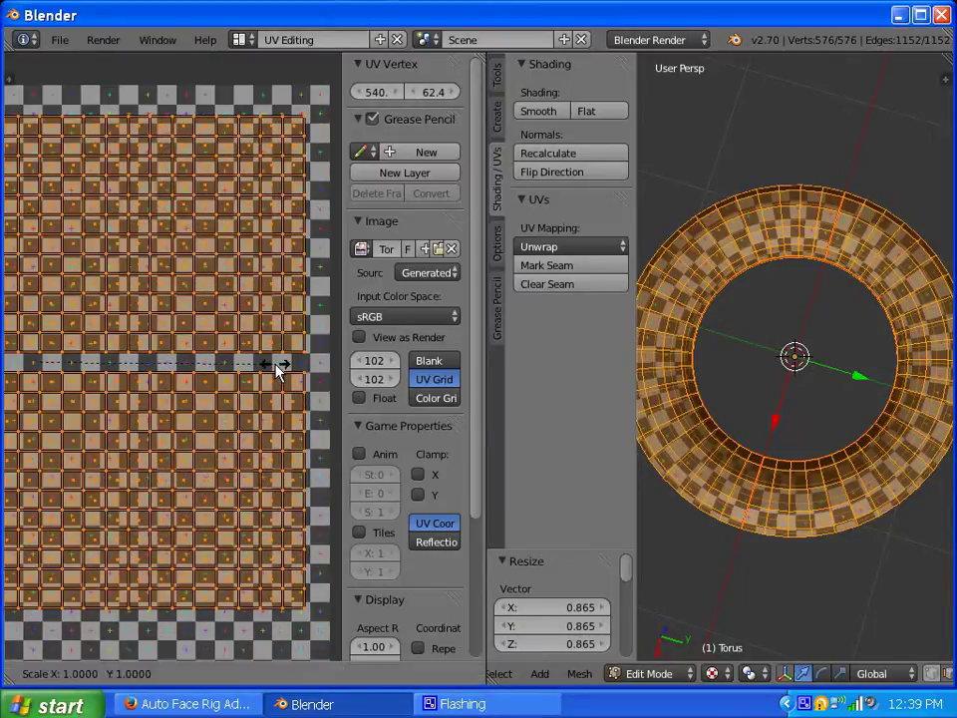
{"action": "key", "text": "x"}
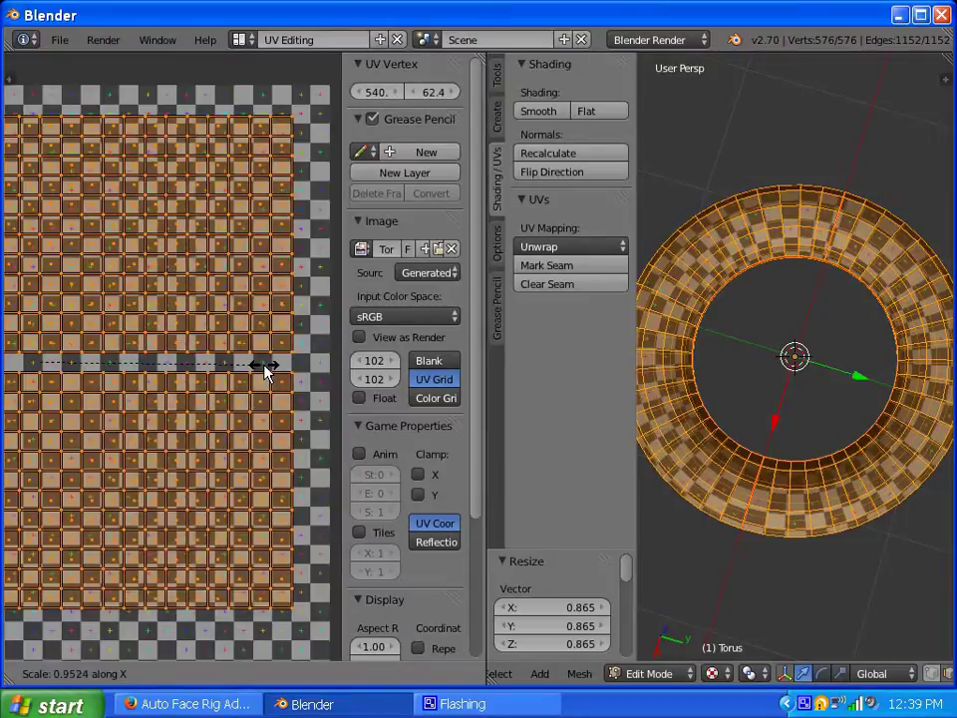
{"action": "left_click", "coordinate": [266, 370]}
Move both UV islands down by about 0.048 along Y only to centre them vertically on the grid image.
{"action": "scroll", "coordinate": [259, 354], "scroll_direction": "down", "scroll_amount": 3}
{"action": "scroll", "coordinate": [176, 355], "scroll_direction": "up", "scroll_amount": 1}
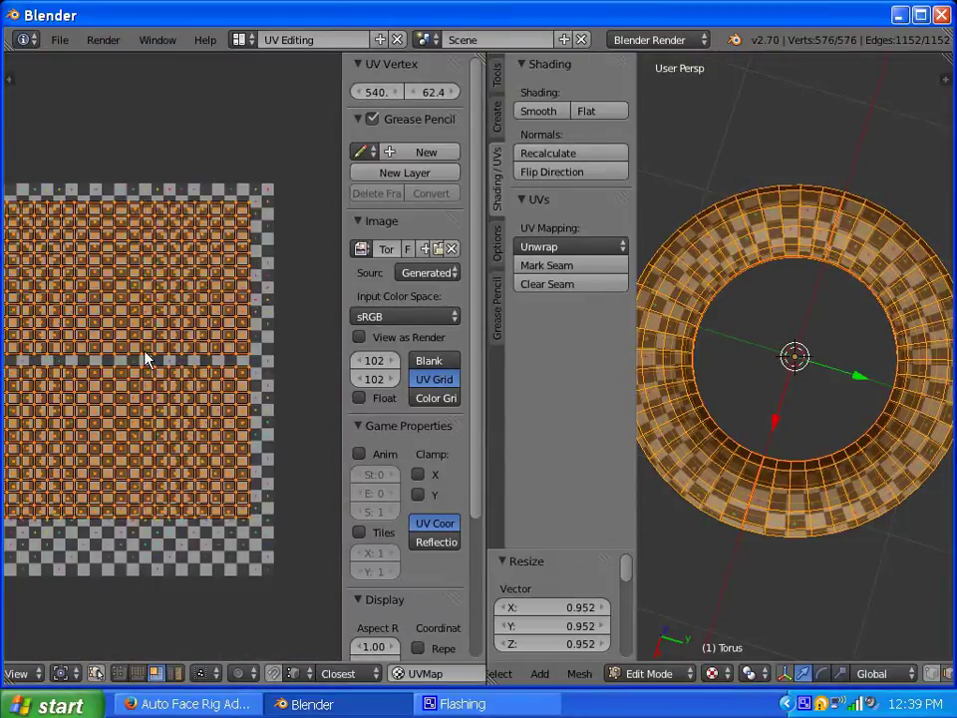
{"action": "scroll", "coordinate": [209, 383], "scroll_direction": "down", "scroll_amount": 2}
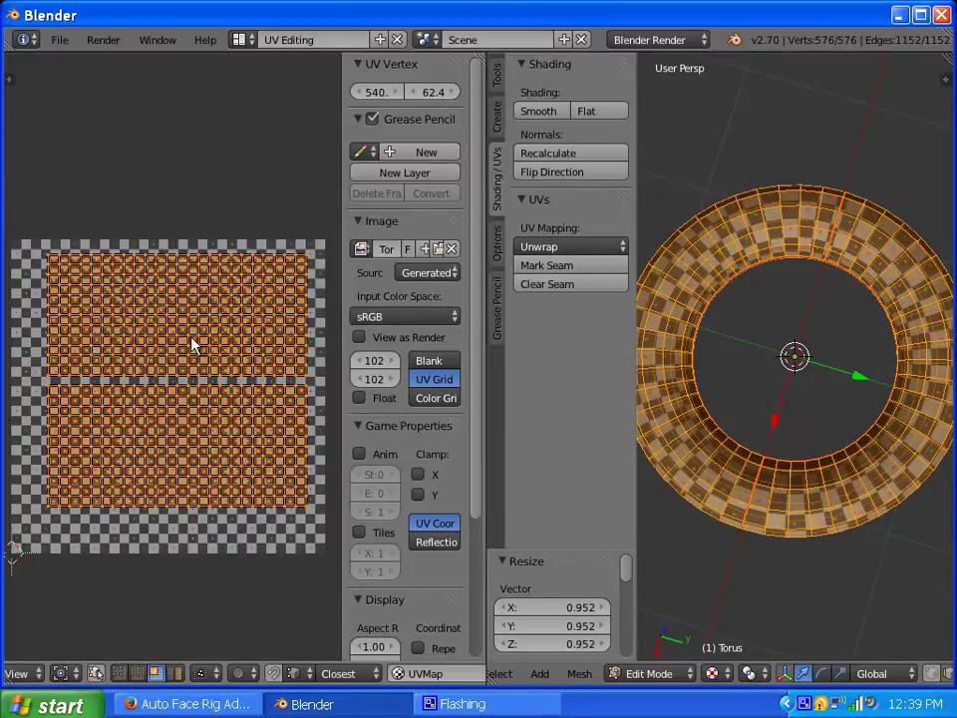
{"action": "key", "text": "g"}
{"action": "key", "text": "y"}
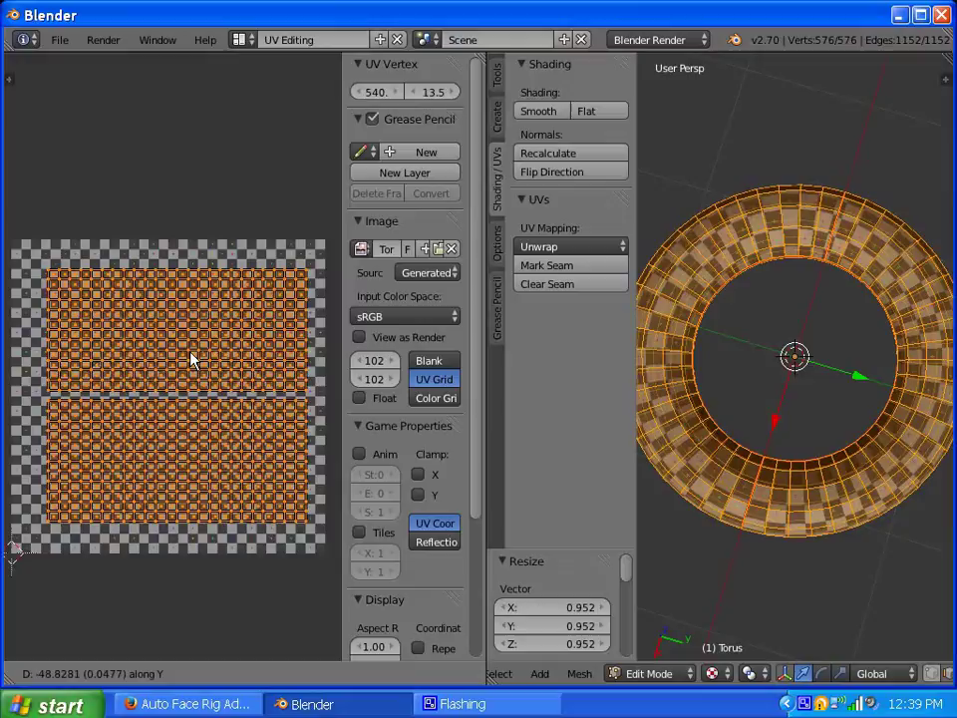
{"action": "left_click", "coordinate": [192, 360]}
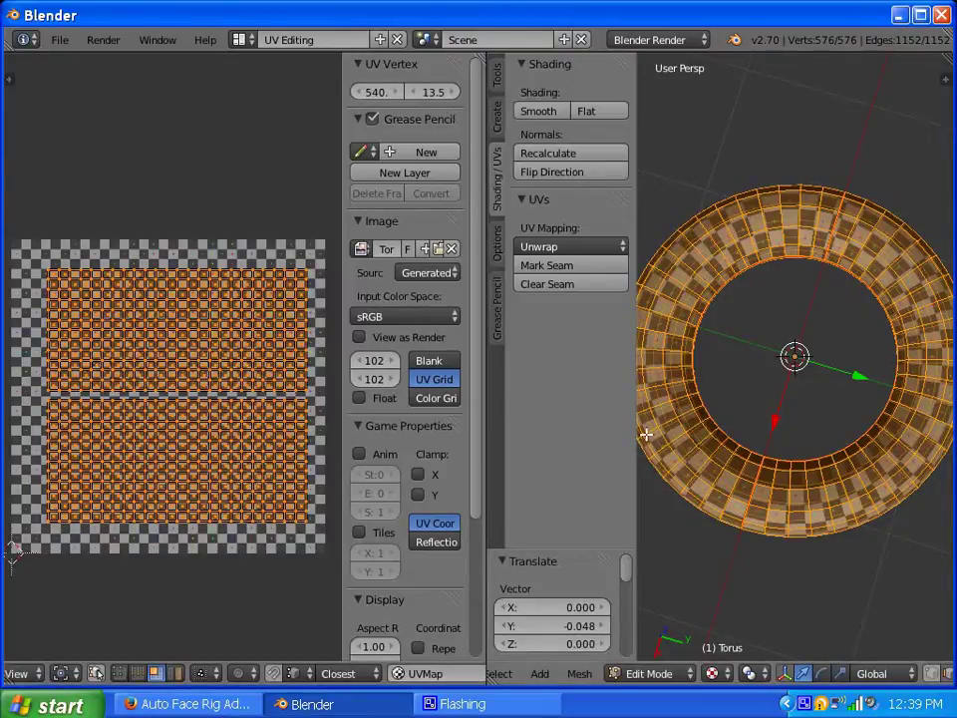
Deselect the whole mesh and enable the Shadeless display option for the 3D view.
{"action": "key", "text": "a"}
{"action": "middle_click_drag", "start_coordinate": [731, 468], "coordinate": [744, 374]}
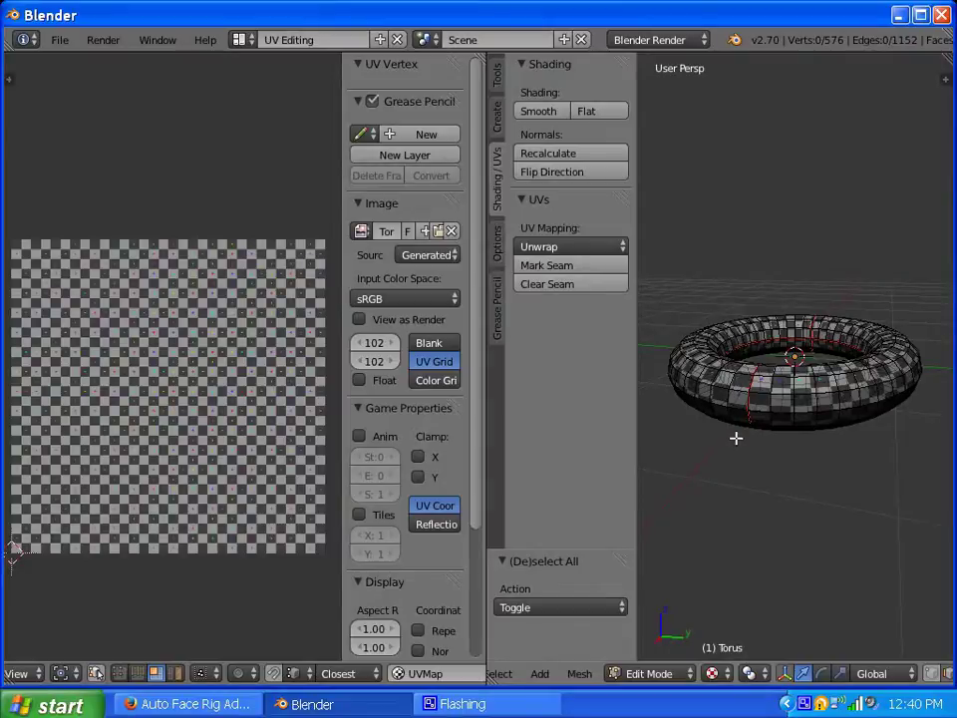
{"action": "key", "text": "n"}
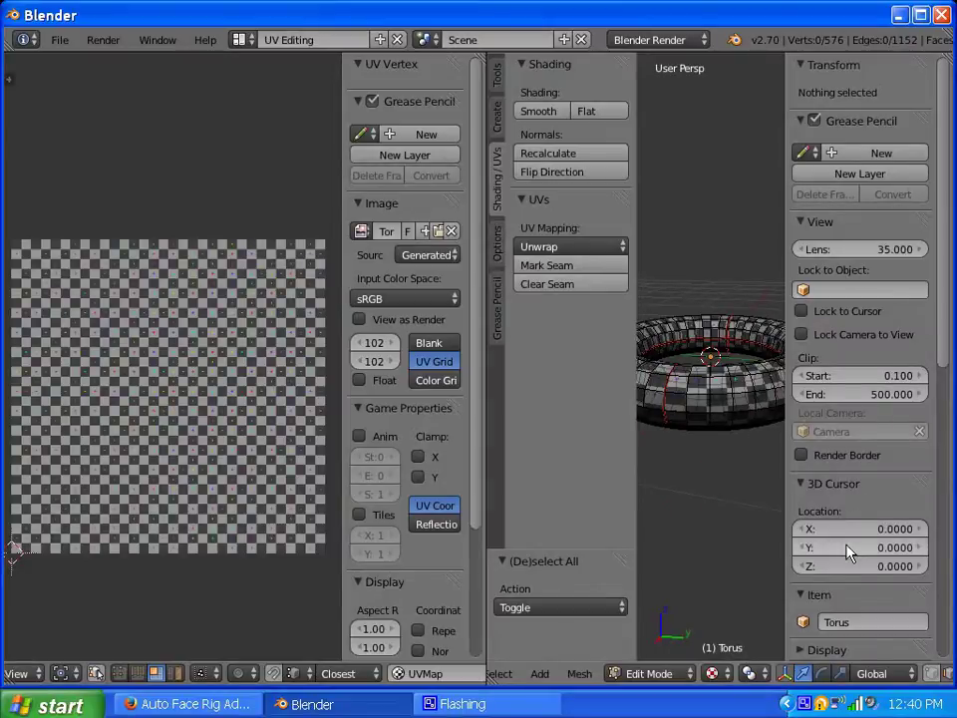
{"action": "scroll", "coordinate": [847, 549], "scroll_direction": "down", "scroll_amount": 12}
{"action": "scroll", "coordinate": [846, 552], "scroll_direction": "up", "scroll_amount": 15}
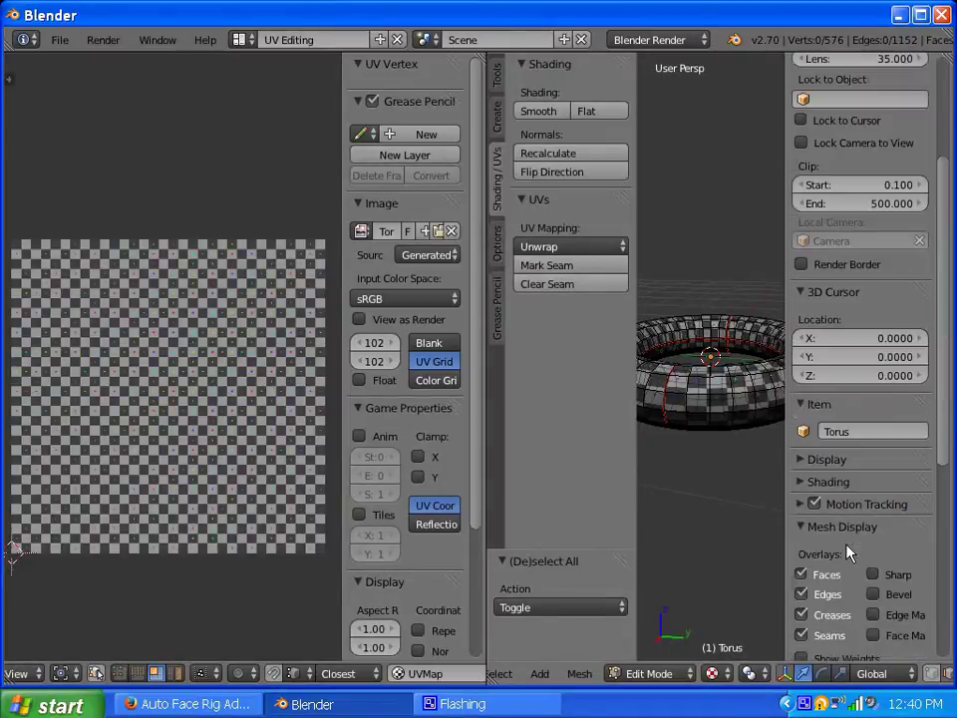
{"action": "scroll", "coordinate": [837, 324], "scroll_direction": "down", "scroll_amount": 9}
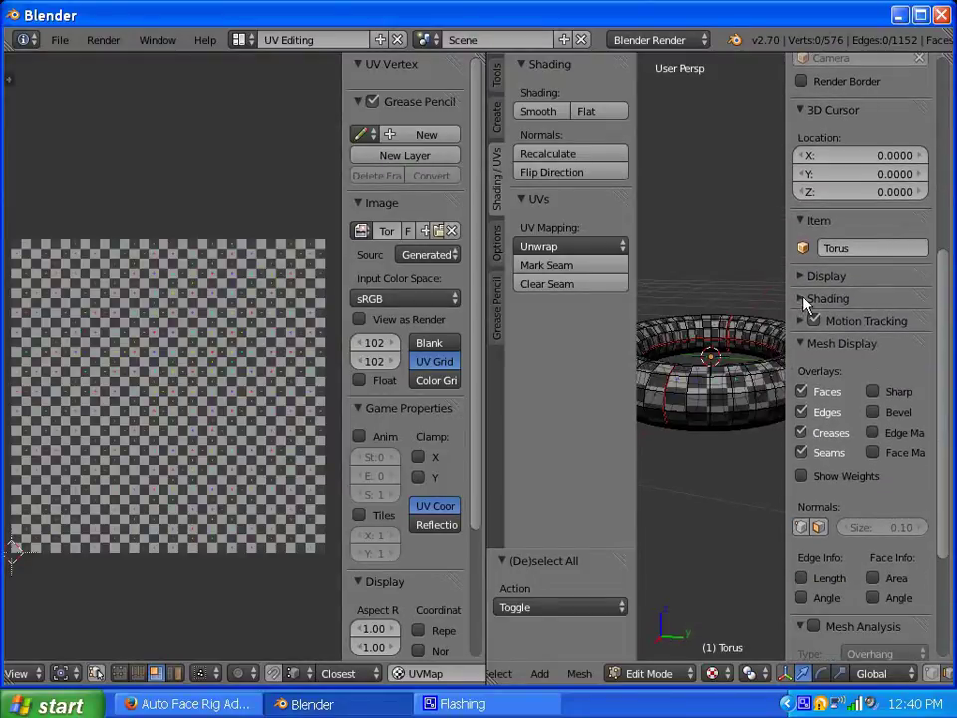
{"action": "left_click", "coordinate": [804, 299]}
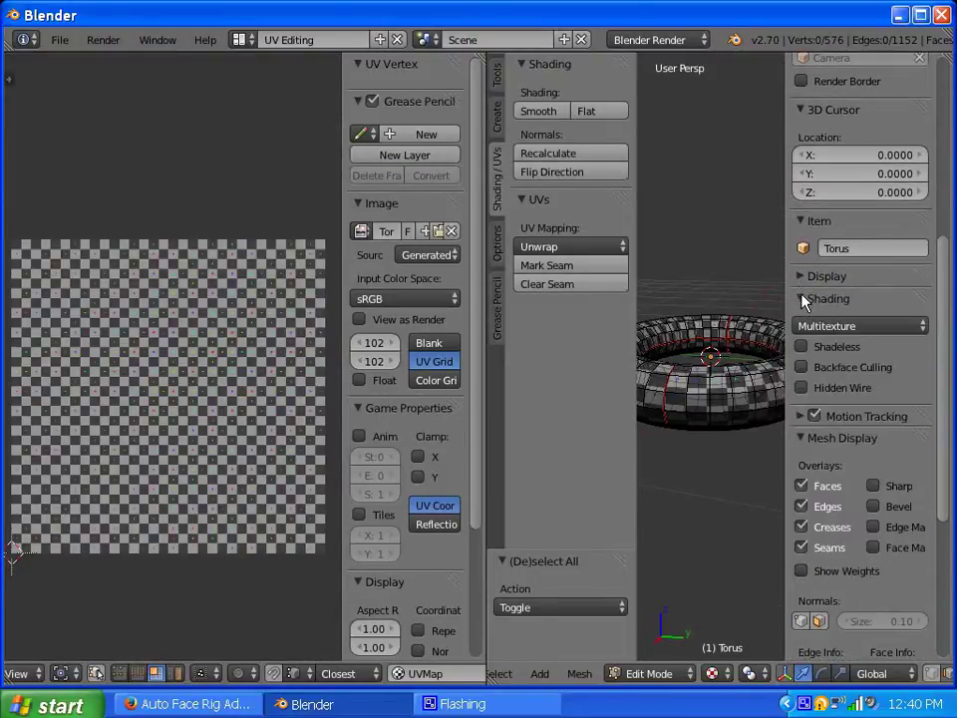
{"action": "left_click", "coordinate": [802, 348]}
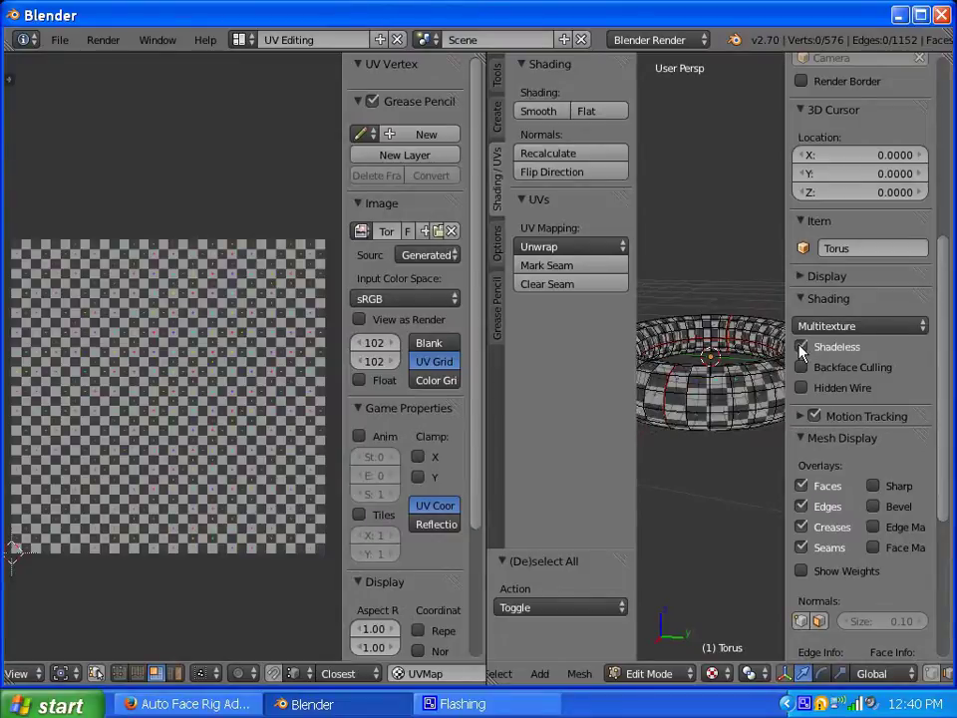
{"action": "left_click", "coordinate": [798, 278]}
{"action": "left_click", "coordinate": [798, 279]}
{"action": "left_click", "coordinate": [799, 299]}
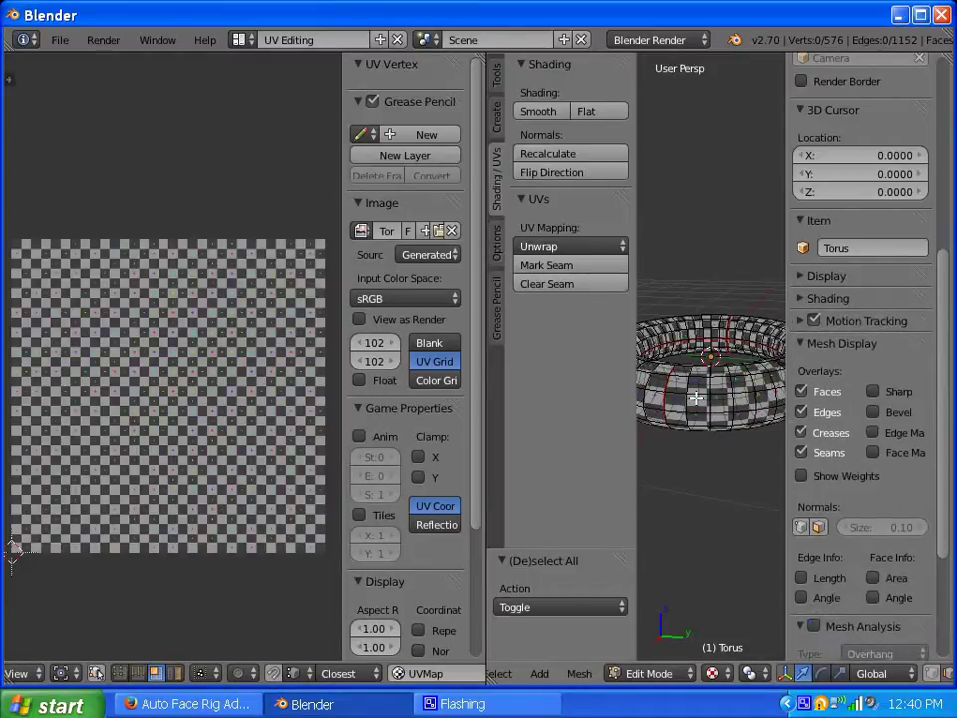
Return the torus to Object Mode and switch the screen layout to Default.
{"action": "key", "text": "Tab"}
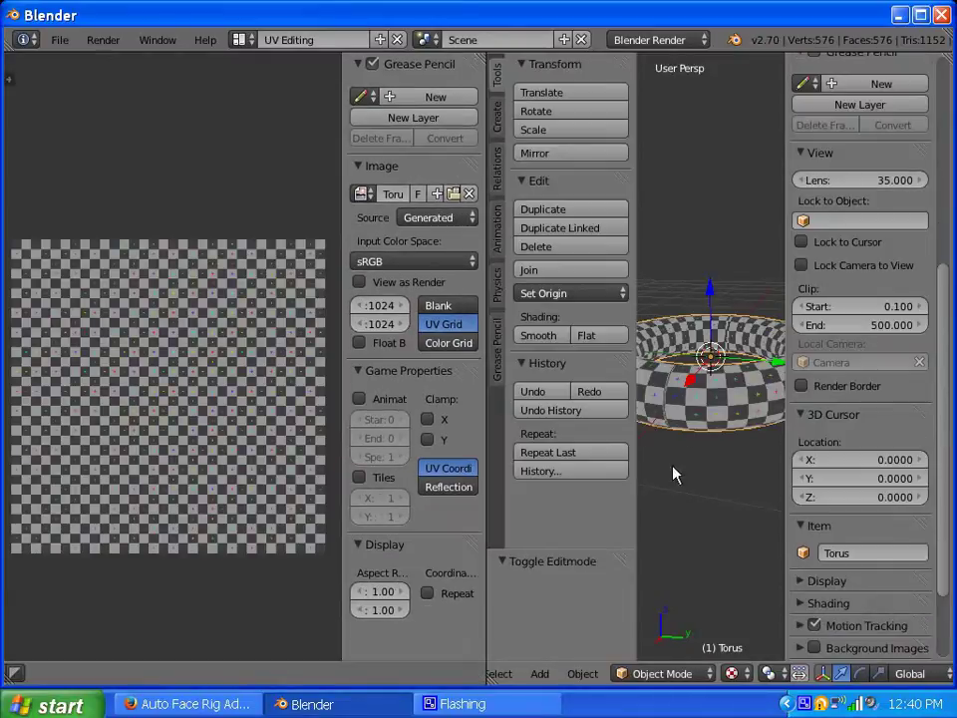
{"action": "middle_click_drag", "start_coordinate": [716, 428], "coordinate": [618, 349]}
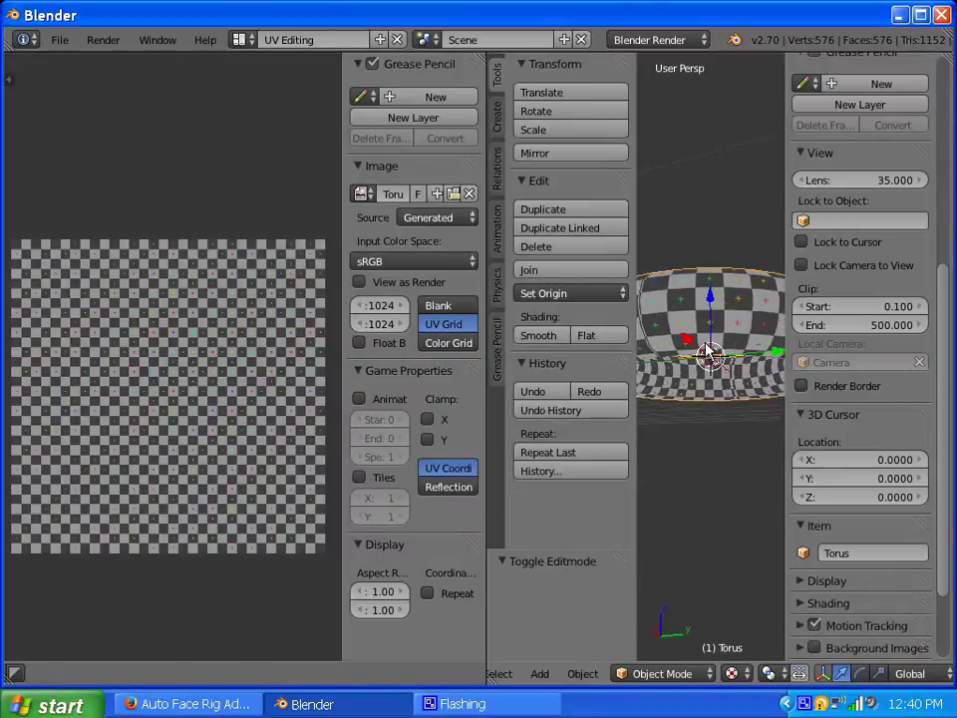
{"action": "left_click", "coordinate": [250, 40]}
{"action": "left_click", "coordinate": [274, 126]}
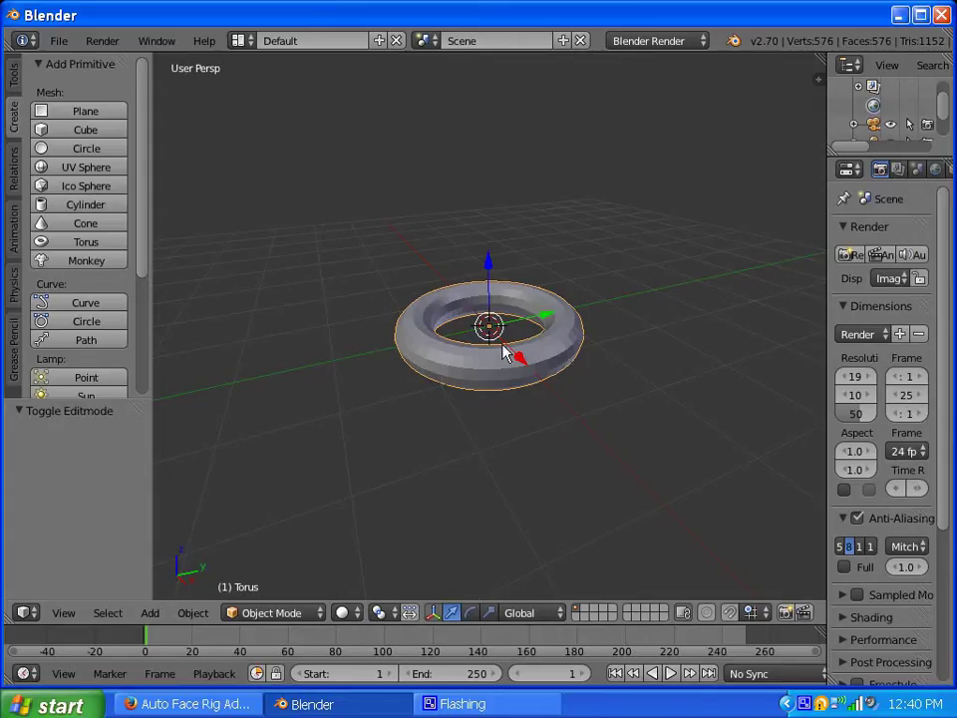
Set the 3D viewport to textured shading so the torus displays its UV grid image.
{"action": "left_click", "coordinate": [347, 614]}
{"action": "left_click", "coordinate": [379, 525]}
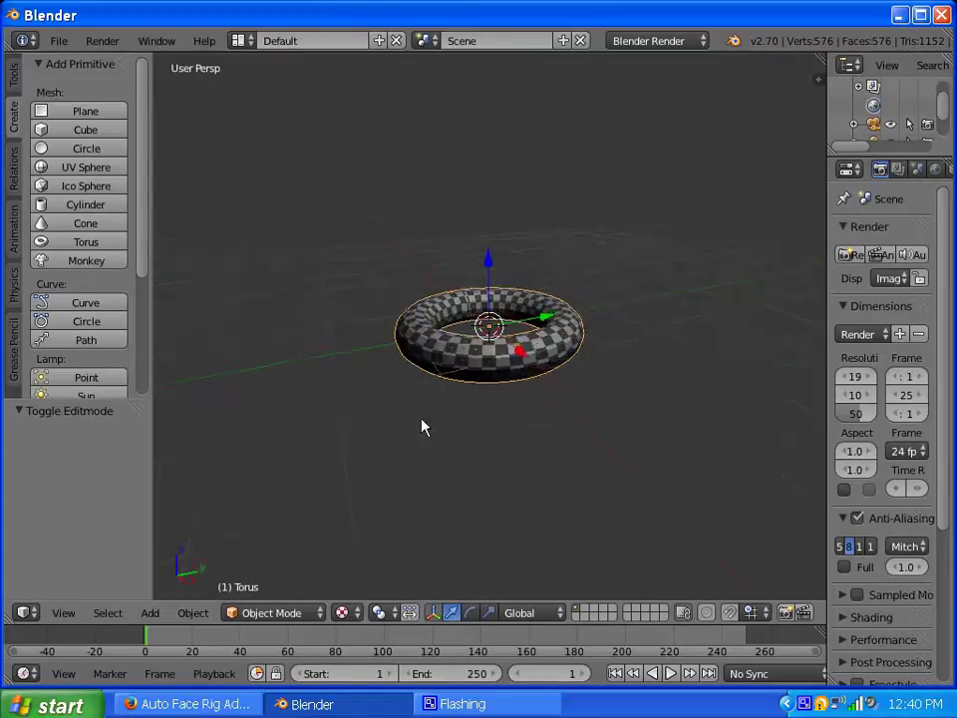
{"action": "middle_click_drag", "start_coordinate": [422, 427], "coordinate": [402, 386]}
{"action": "scroll", "coordinate": [447, 376], "scroll_direction": "up", "scroll_amount": 5}
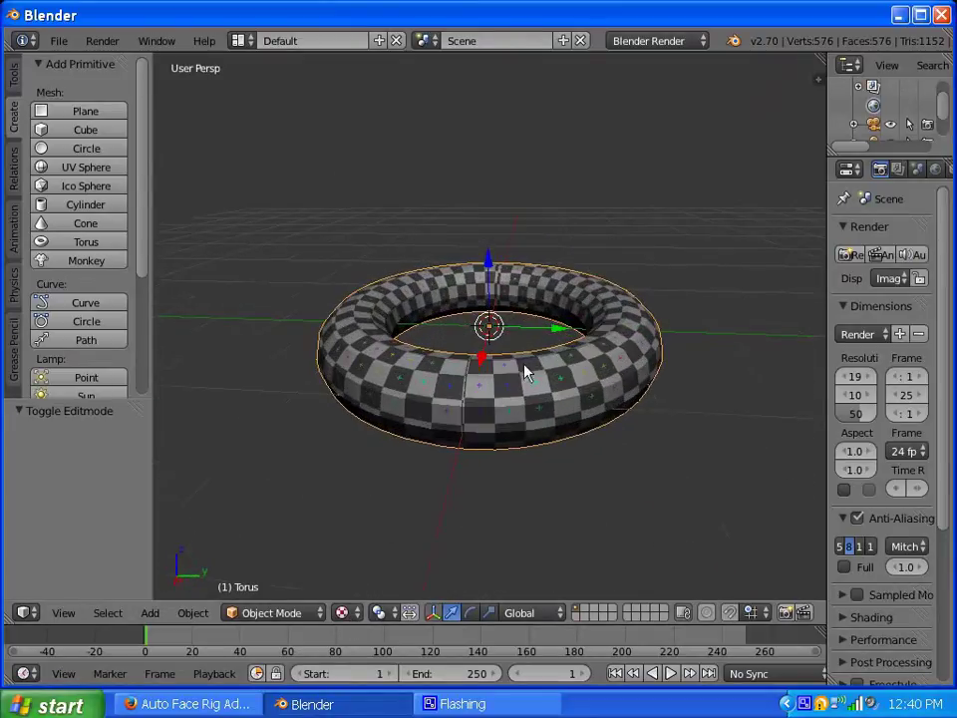
Enable Shadeless display for the 3D viewport of the Default layout and hide the properties sidebar again.
{"action": "key", "text": "n"}
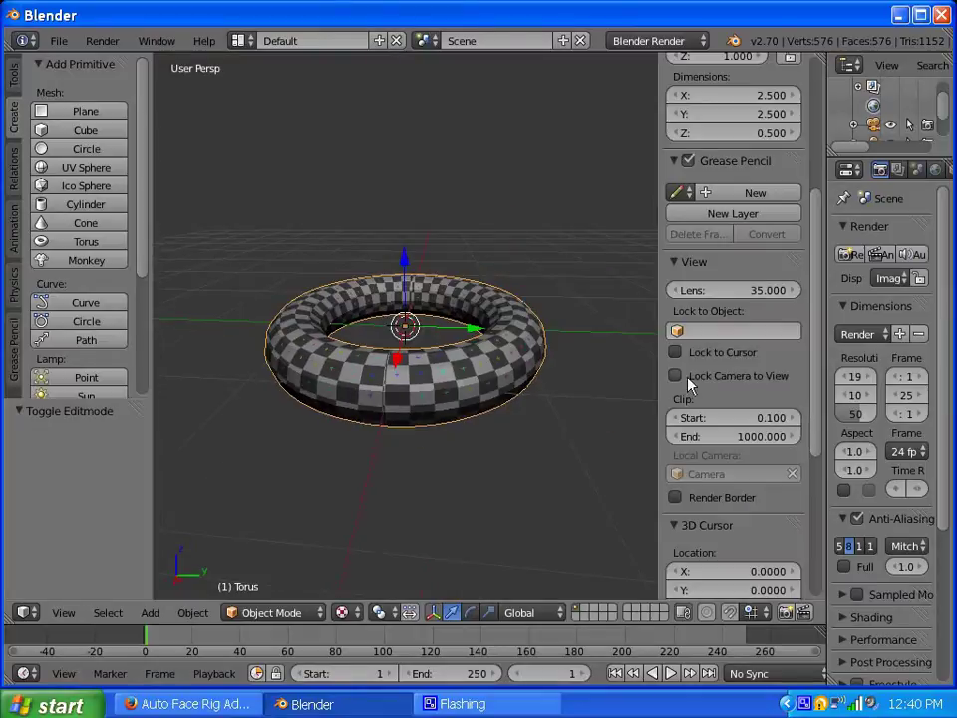
{"action": "scroll", "coordinate": [688, 377], "scroll_direction": "down", "scroll_amount": 7}
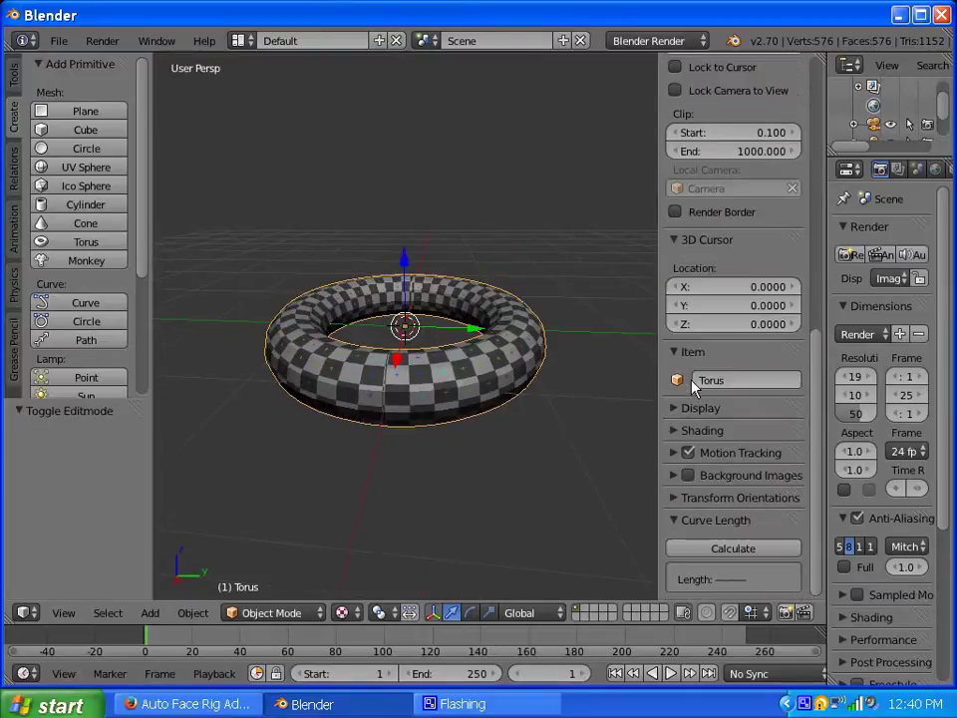
{"action": "left_click", "coordinate": [675, 430]}
{"action": "left_click", "coordinate": [675, 480]}
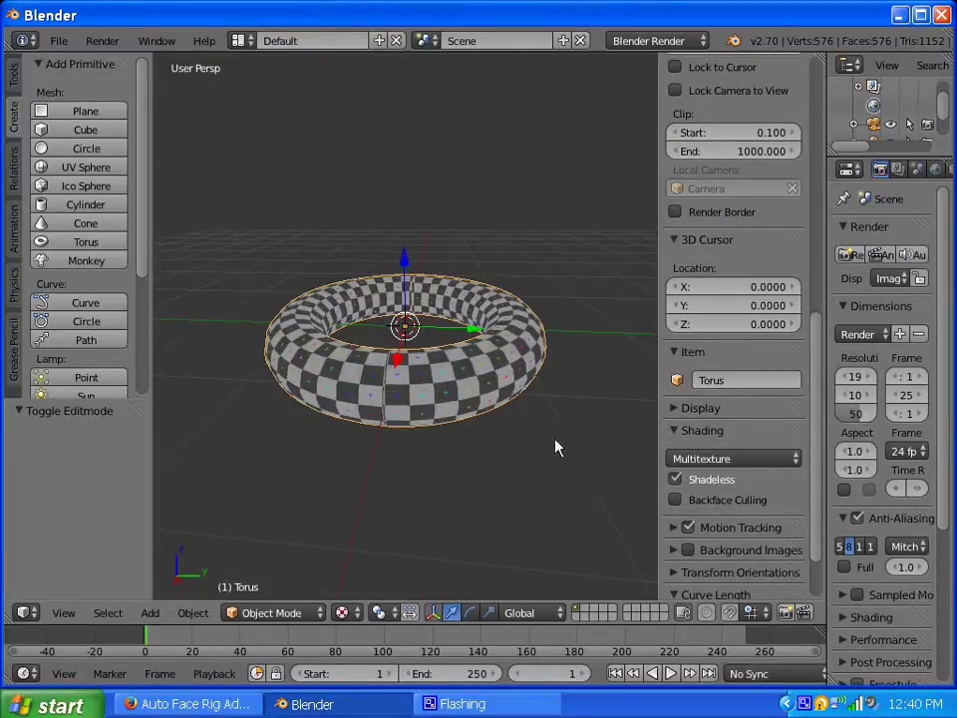
{"action": "key", "text": "n"}
Examine the checker pattern and seams around the torus from several angles.
{"action": "middle_click_drag", "start_coordinate": [466, 419], "coordinate": [506, 433]}
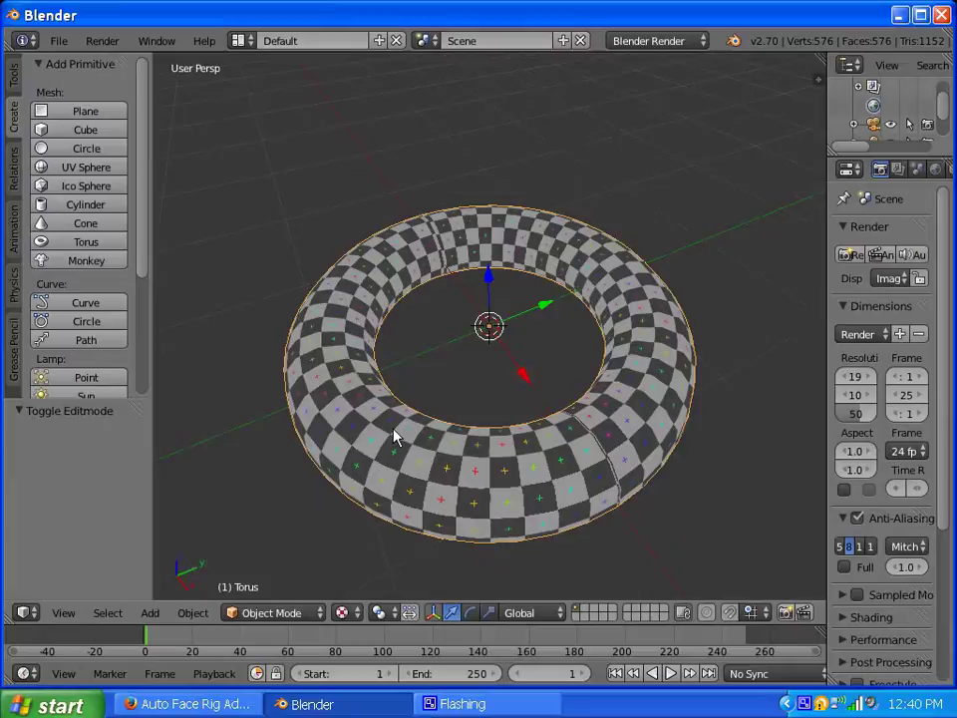
{"action": "middle_click_drag", "start_coordinate": [394, 438], "coordinate": [572, 353]}
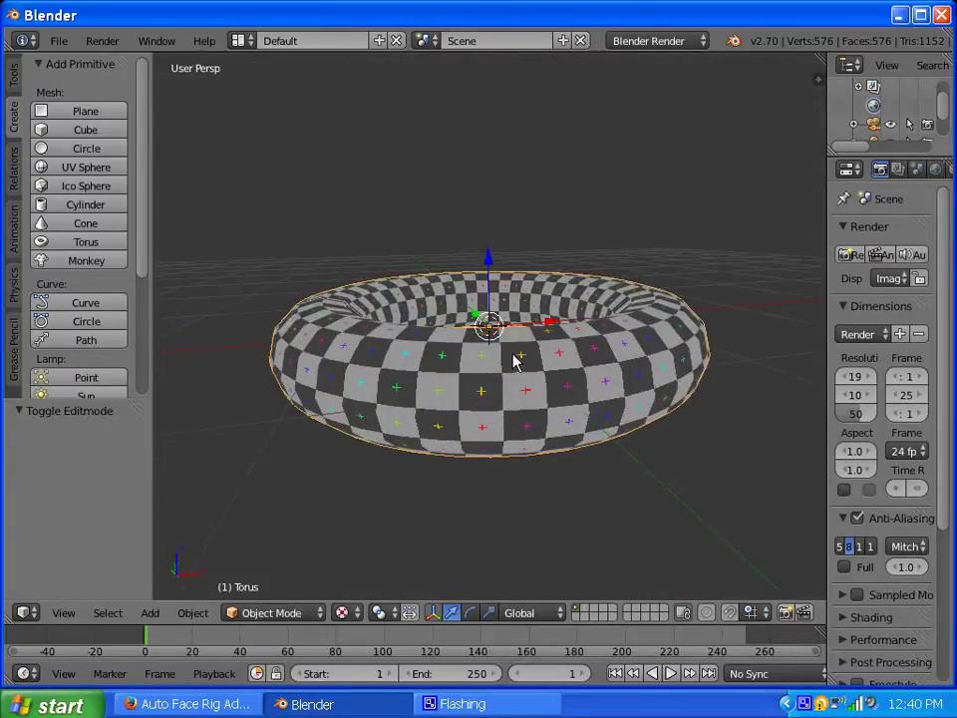
{"action": "middle_click_drag", "start_coordinate": [418, 346], "coordinate": [422, 465]}
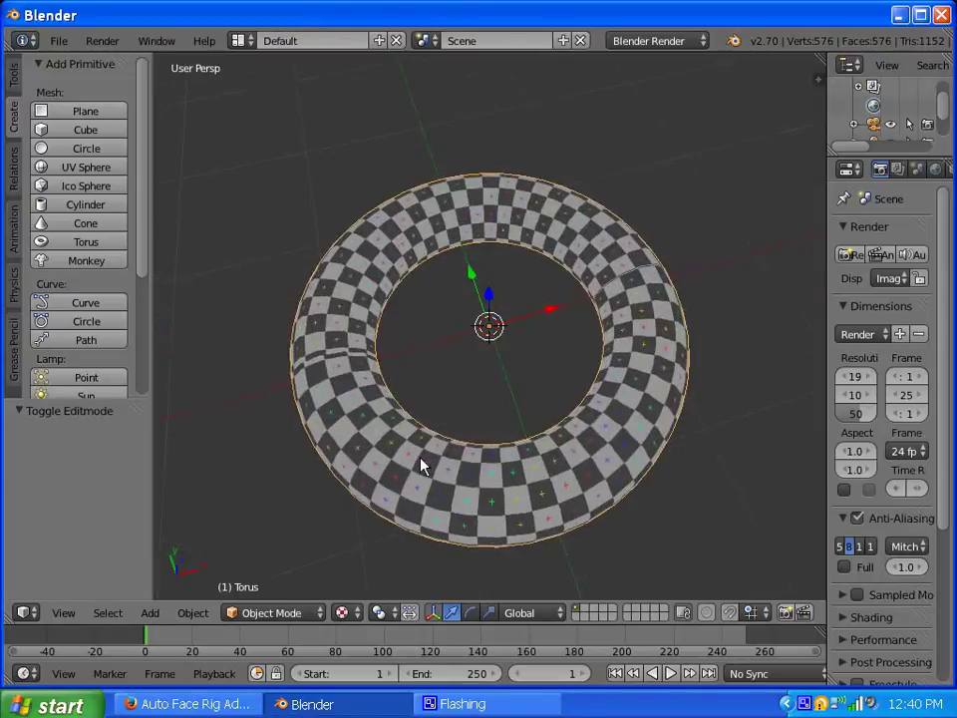
{"action": "middle_click_drag", "start_coordinate": [413, 320], "coordinate": [403, 374]}
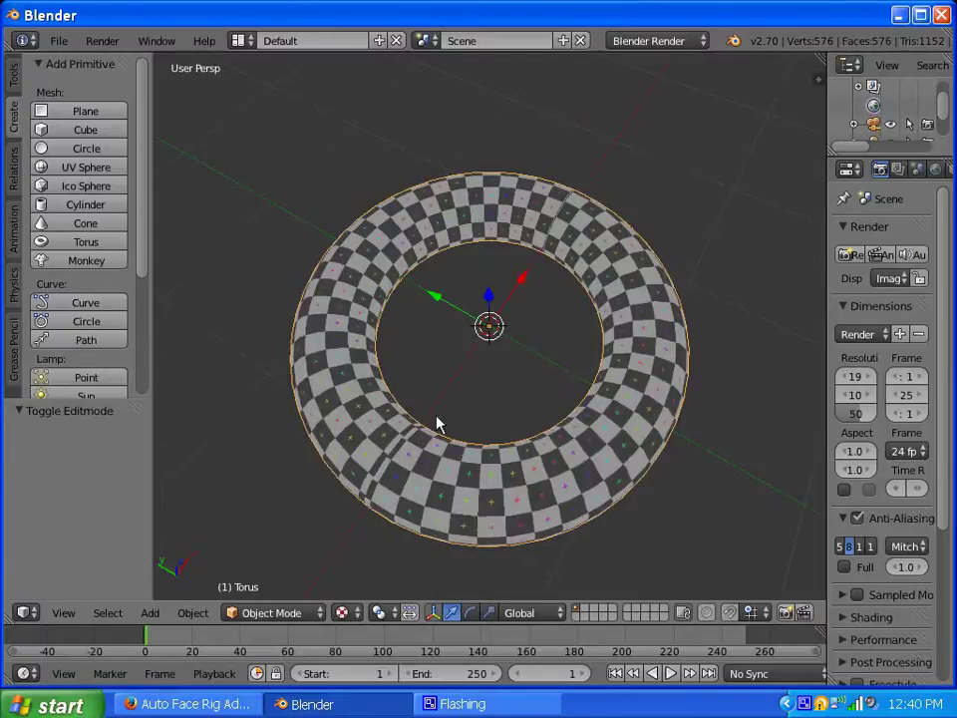
Switch the screen layout to UV Editing and select the whole torus mesh in Edit Mode to display its UV islands.
{"action": "middle_click_drag", "start_coordinate": [439, 424], "coordinate": [423, 374]}
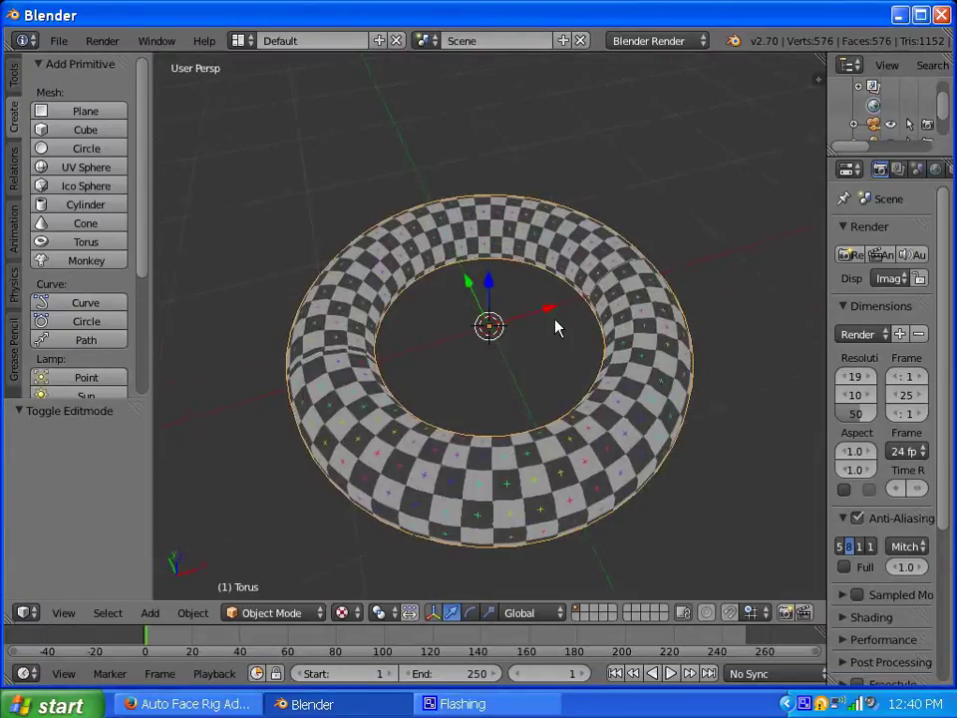
{"action": "left_click", "coordinate": [241, 41]}
{"action": "left_click", "coordinate": [244, 41]}
{"action": "left_click", "coordinate": [243, 42]}
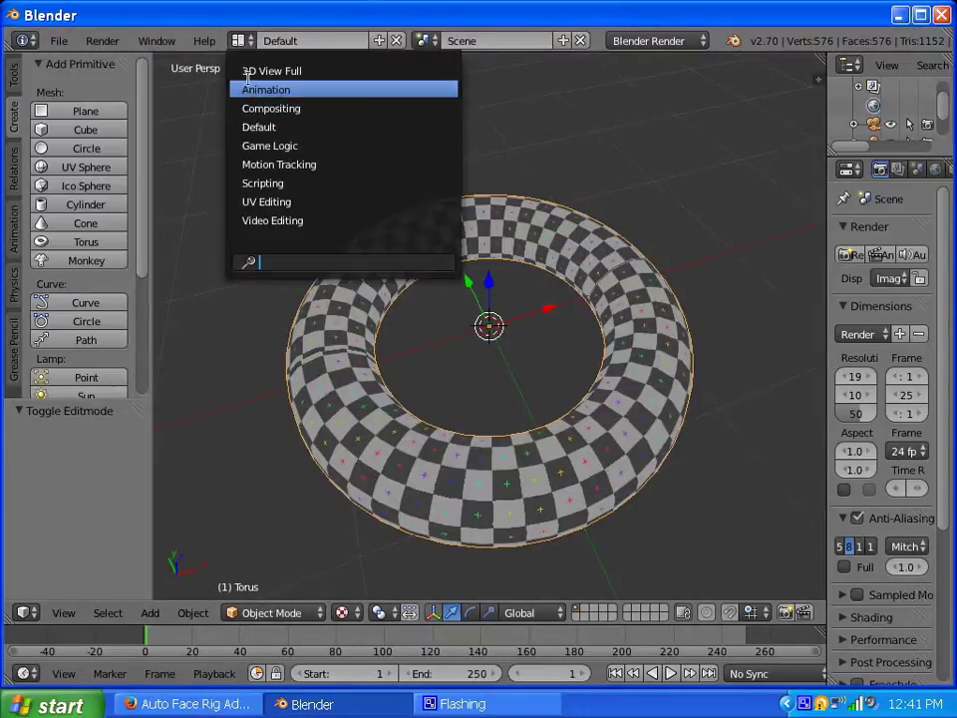
{"action": "left_click", "coordinate": [266, 202]}
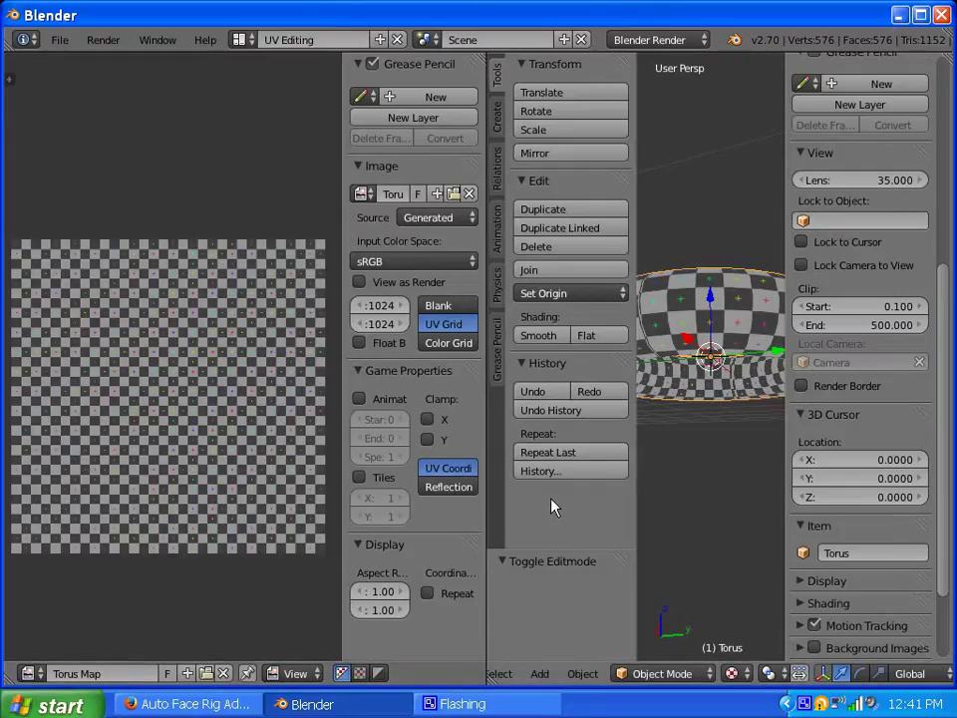
{"action": "key", "text": "Tab"}
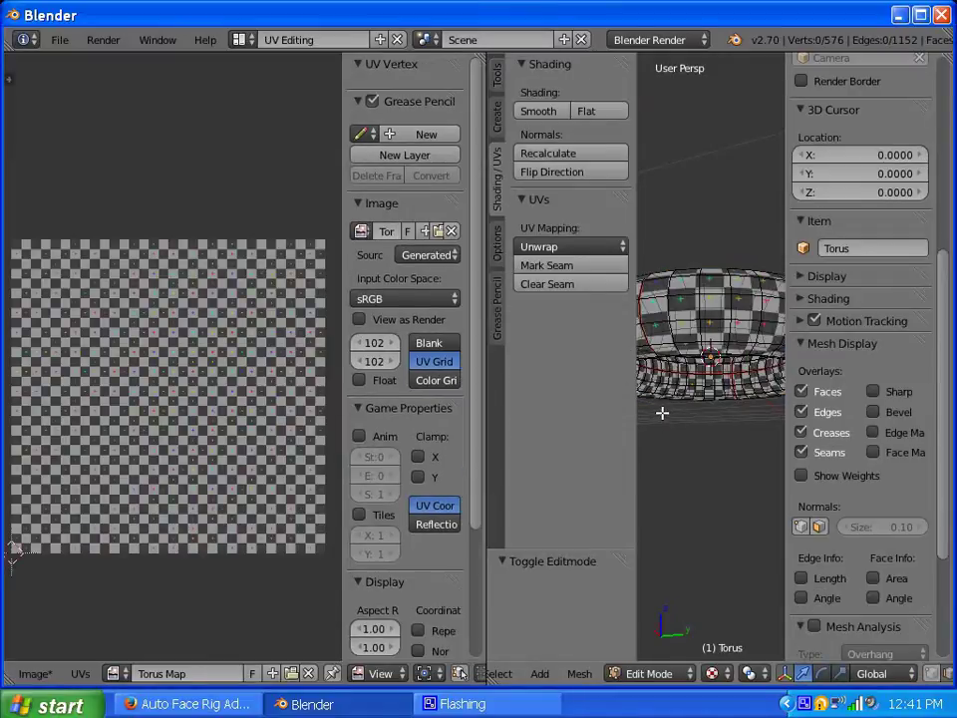
{"action": "key", "text": "a"}
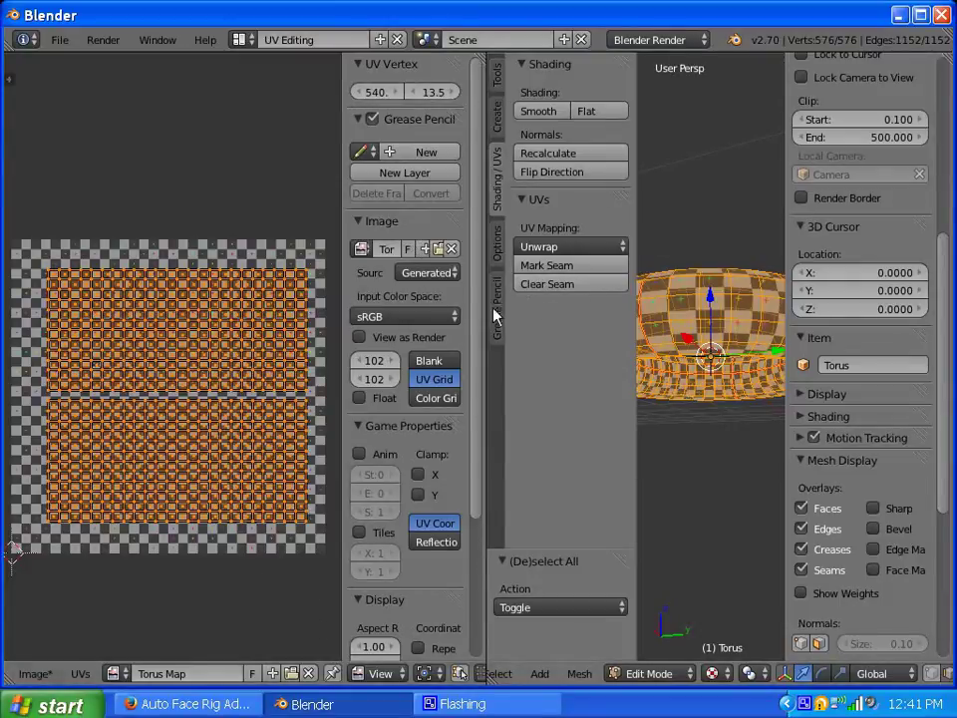
Return the screen layout to Default, set the viewport shading to Texture and deselect the whole torus mesh.
{"action": "left_click", "coordinate": [239, 40]}
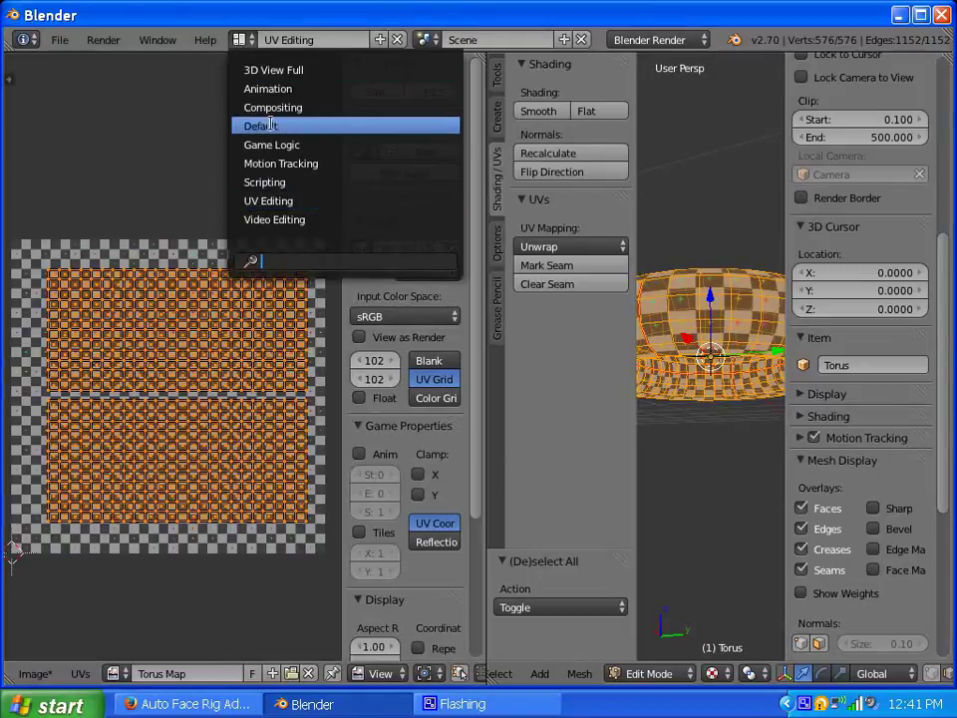
{"action": "left_click", "coordinate": [291, 126]}
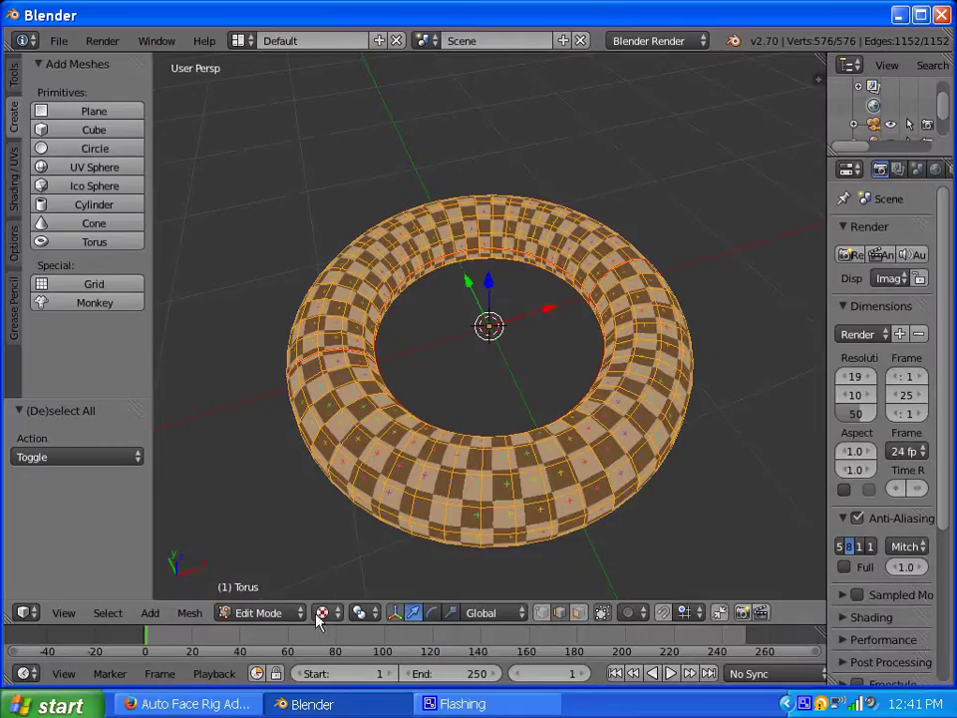
{"action": "left_click", "coordinate": [355, 613]}
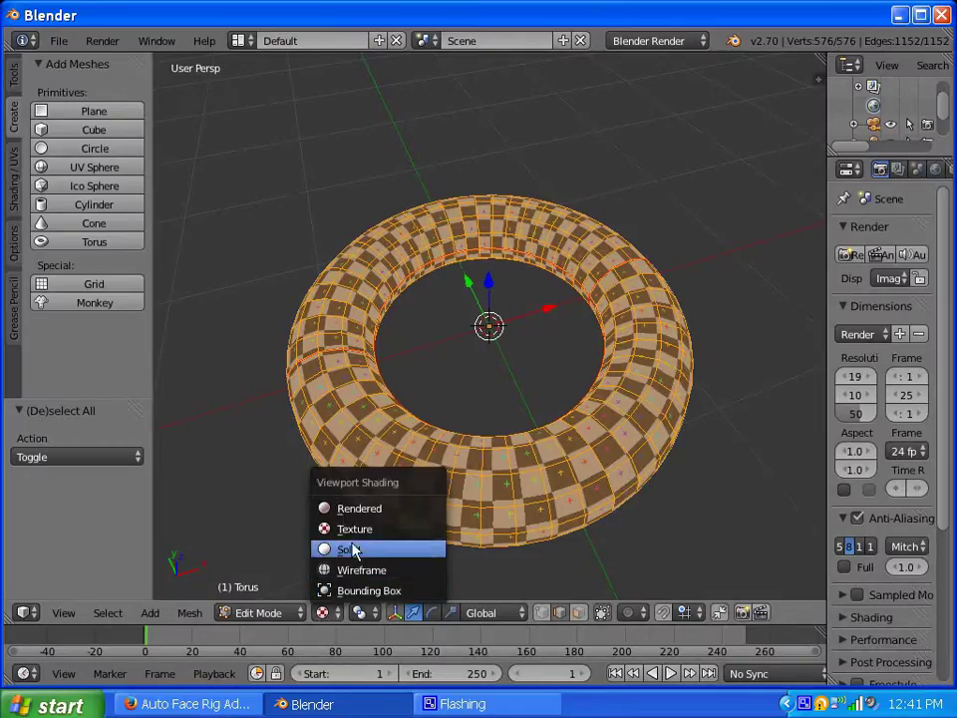
{"action": "left_click", "coordinate": [353, 528]}
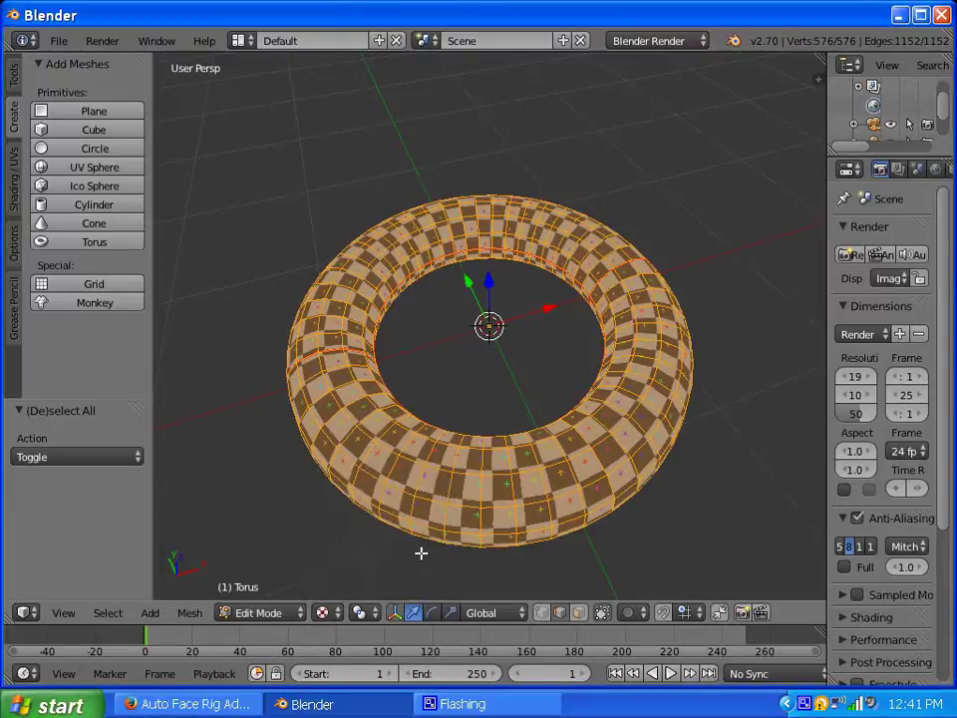
{"action": "key", "text": "a"}
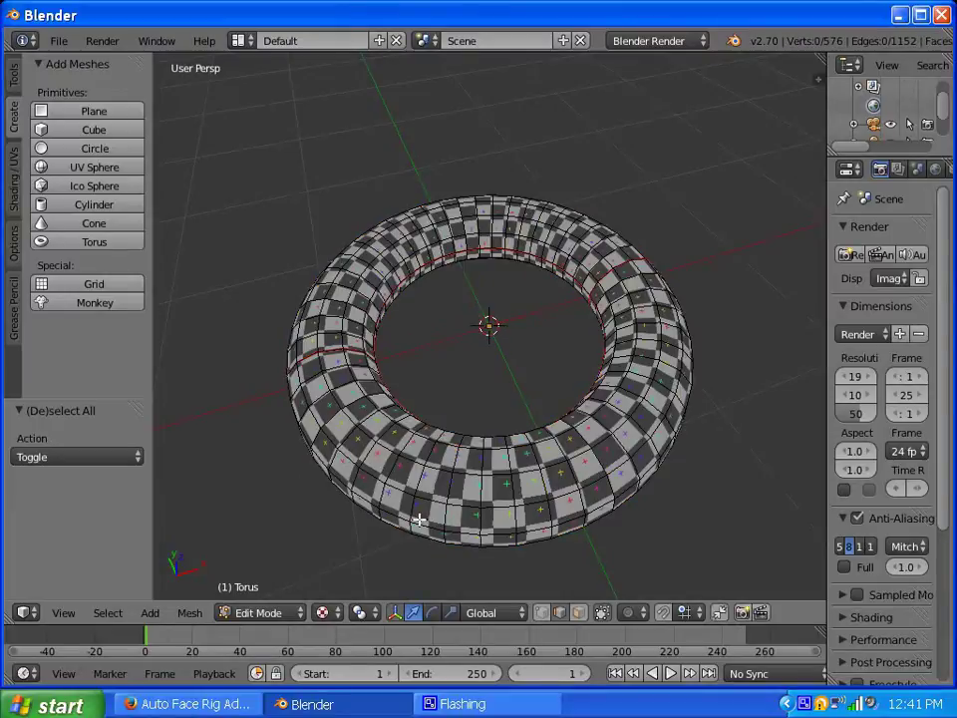
Put the torus in Texture Paint mode and paint white patches on several spots of its surface, including across the seam.
{"action": "left_click", "coordinate": [239, 612]}
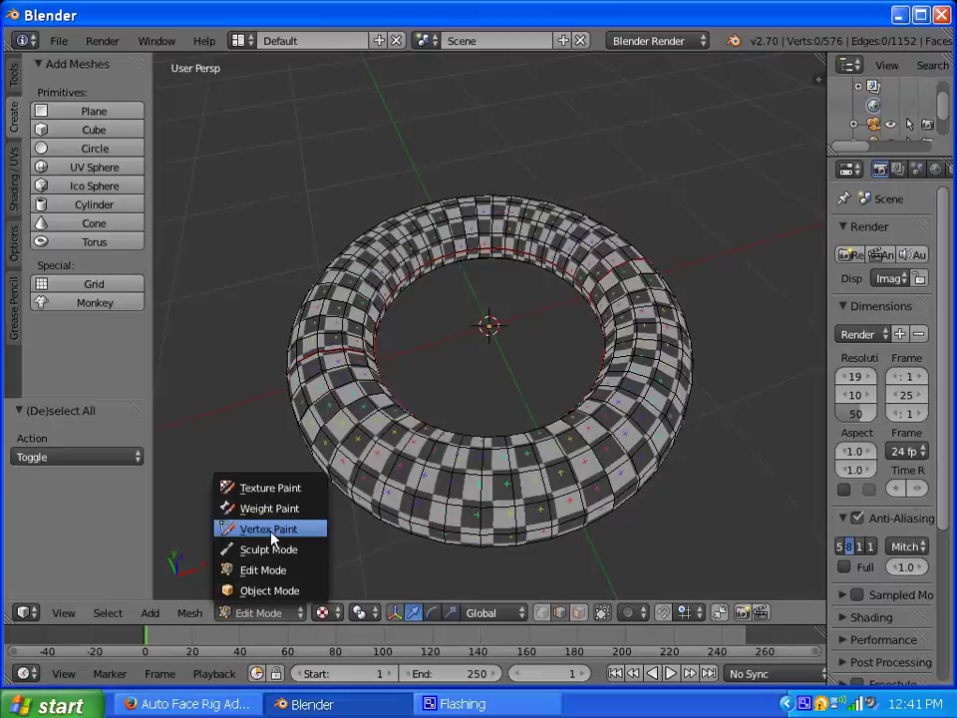
{"action": "left_click", "coordinate": [281, 488]}
{"action": "mouse_move", "coordinate": [368, 465]}
{"action": "left_mouse_down"}
{"action": "mouse_move", "coordinate": [387, 443]}
{"action": "mouse_move", "coordinate": [391, 485]}
{"action": "mouse_move", "coordinate": [382, 461]}
{"action": "mouse_move", "coordinate": [378, 474]}
{"action": "mouse_move", "coordinate": [406, 453]}
{"action": "left_mouse_up"}
{"action": "middle_click_drag", "start_coordinate": [406, 453], "coordinate": [458, 333]}
{"action": "mouse_move", "coordinate": [459, 333]}
{"action": "left_mouse_down"}
{"action": "mouse_move", "coordinate": [535, 328]}
{"action": "mouse_move", "coordinate": [482, 280]}
{"action": "mouse_move", "coordinate": [478, 308]}
{"action": "mouse_move", "coordinate": [498, 305]}
{"action": "mouse_move", "coordinate": [469, 330]}
{"action": "mouse_move", "coordinate": [504, 284]}
{"action": "mouse_move", "coordinate": [492, 376]}
{"action": "mouse_move", "coordinate": [469, 348]}
{"action": "left_mouse_up"}
{"action": "mouse_move", "coordinate": [470, 348]}
{"action": "middle_mouse_down"}
{"action": "mouse_move", "coordinate": [432, 377]}
{"action": "mouse_move", "coordinate": [421, 493]}
{"action": "mouse_move", "coordinate": [329, 333]}
{"action": "middle_mouse_up"}
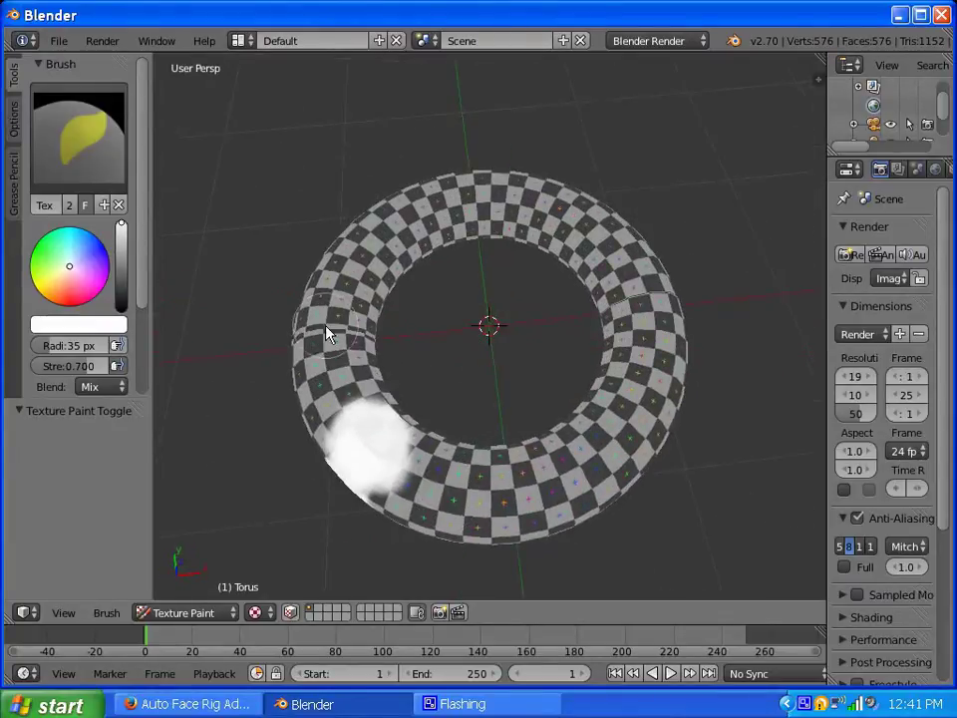
{"action": "left_click_drag", "start_coordinate": [330, 333], "coordinate": [351, 361]}
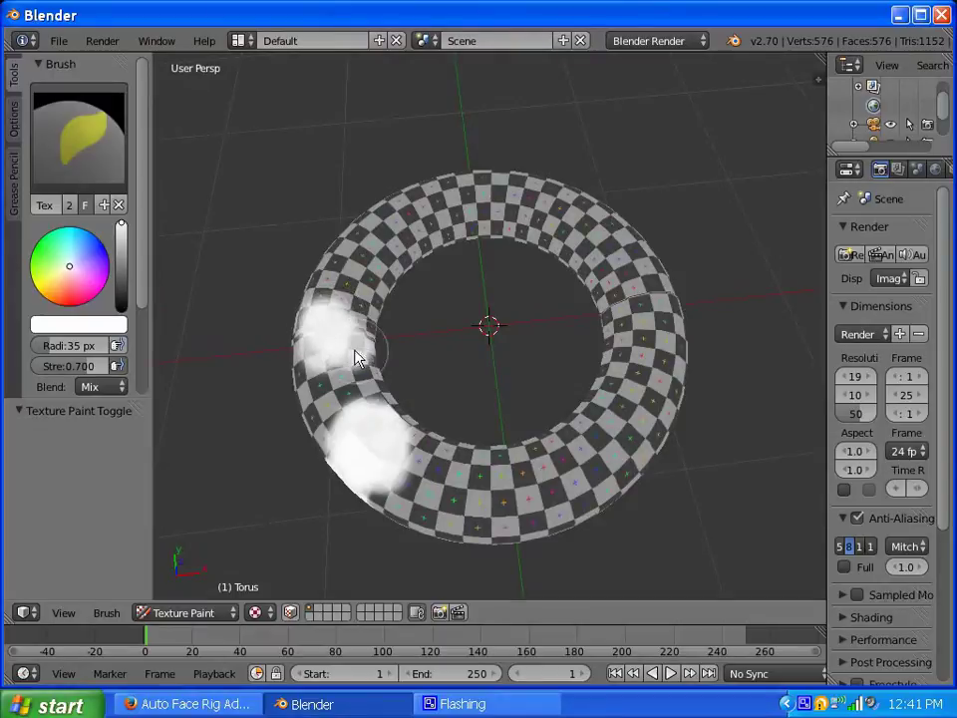
Paint blue strokes along another section of the torus and view the painted UV grid image in the UV Editing layout.
{"action": "left_click_drag", "start_coordinate": [95, 262], "coordinate": [117, 250]}
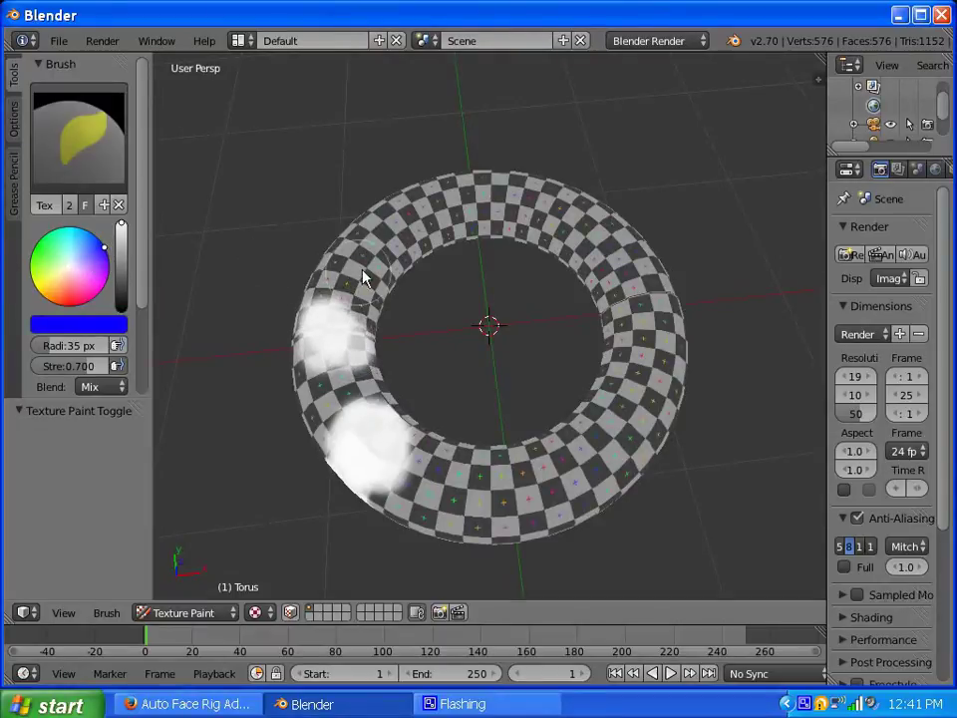
{"action": "mouse_move", "coordinate": [569, 212]}
{"action": "left_mouse_down"}
{"action": "mouse_move", "coordinate": [572, 288]}
{"action": "mouse_move", "coordinate": [642, 424]}
{"action": "mouse_move", "coordinate": [605, 279]}
{"action": "mouse_move", "coordinate": [614, 297]}
{"action": "mouse_move", "coordinate": [632, 283]}
{"action": "mouse_move", "coordinate": [604, 328]}
{"action": "left_mouse_up"}
{"action": "mouse_move", "coordinate": [605, 327]}
{"action": "middle_mouse_down"}
{"action": "mouse_move", "coordinate": [605, 295]}
{"action": "mouse_move", "coordinate": [576, 276]}
{"action": "middle_mouse_up"}
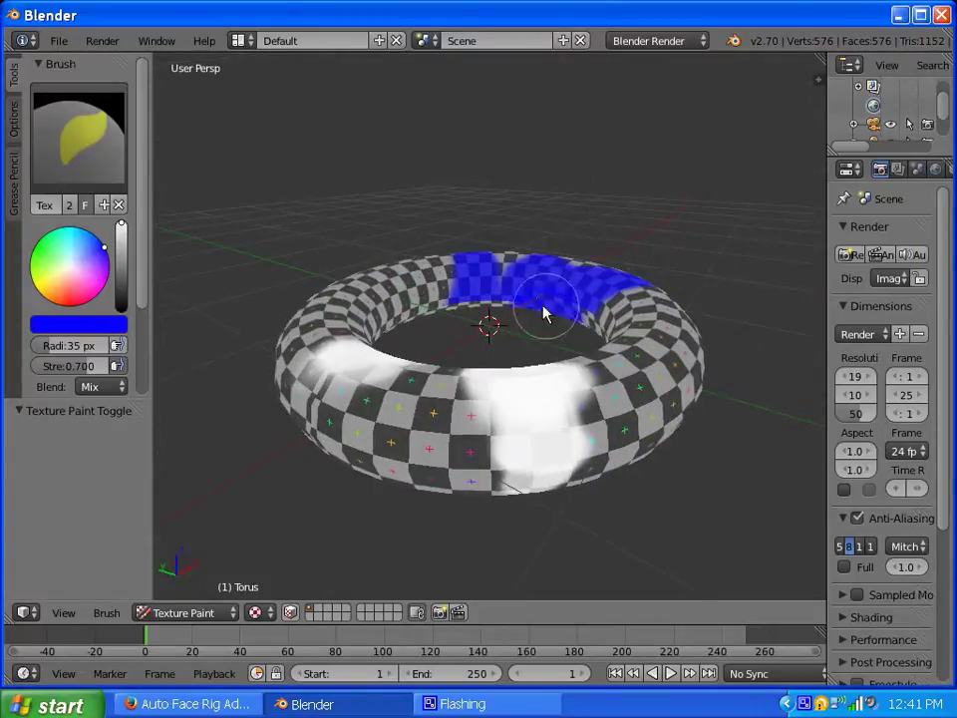
{"action": "left_click", "coordinate": [238, 43]}
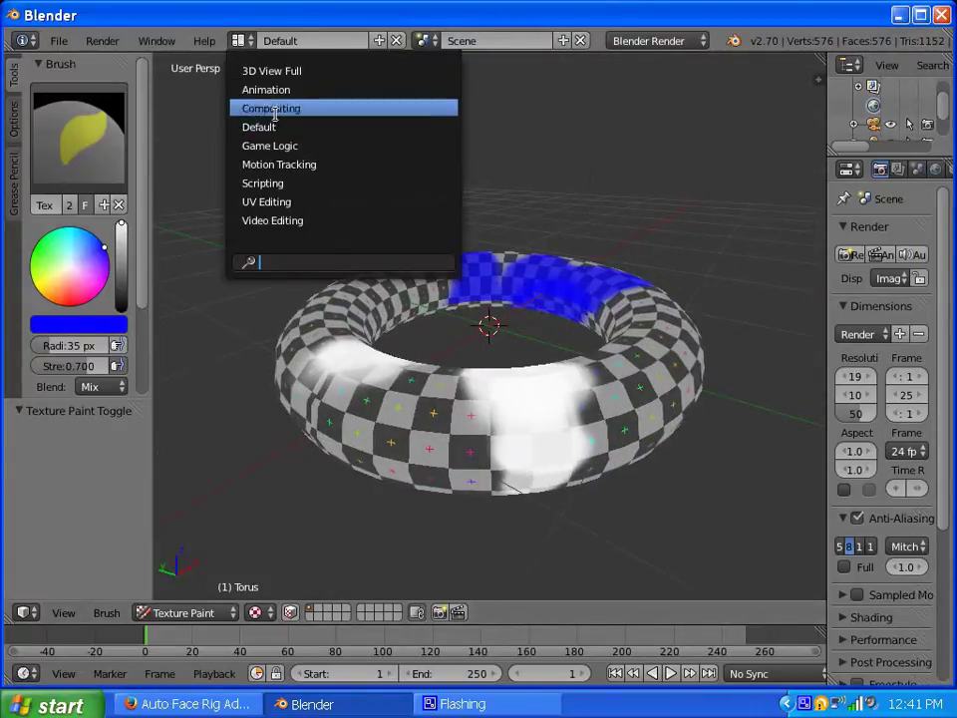
{"action": "left_click", "coordinate": [277, 201]}
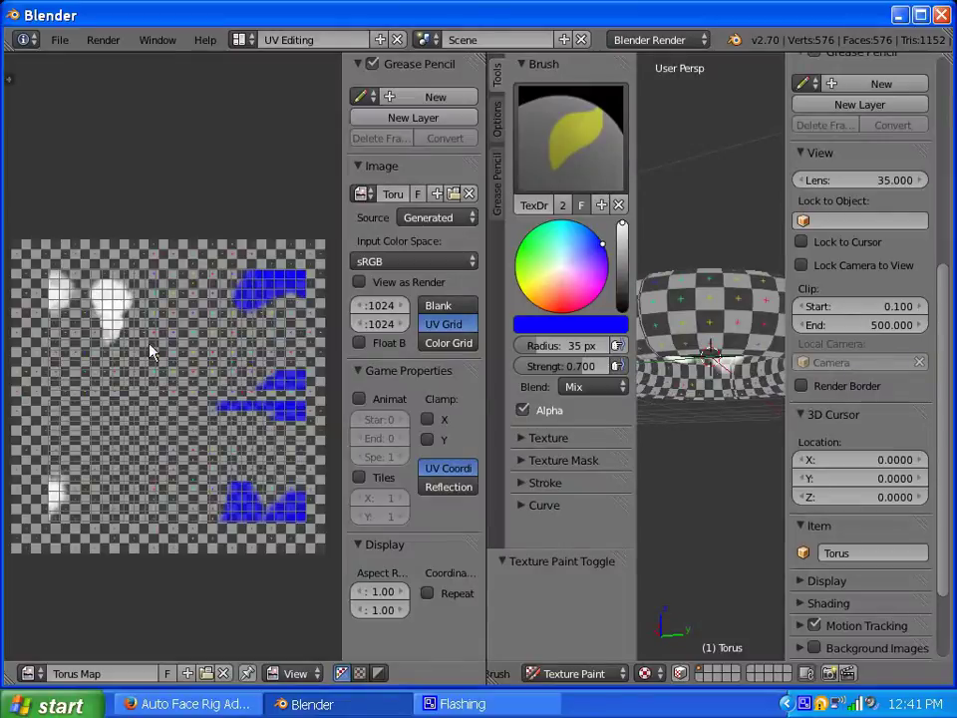